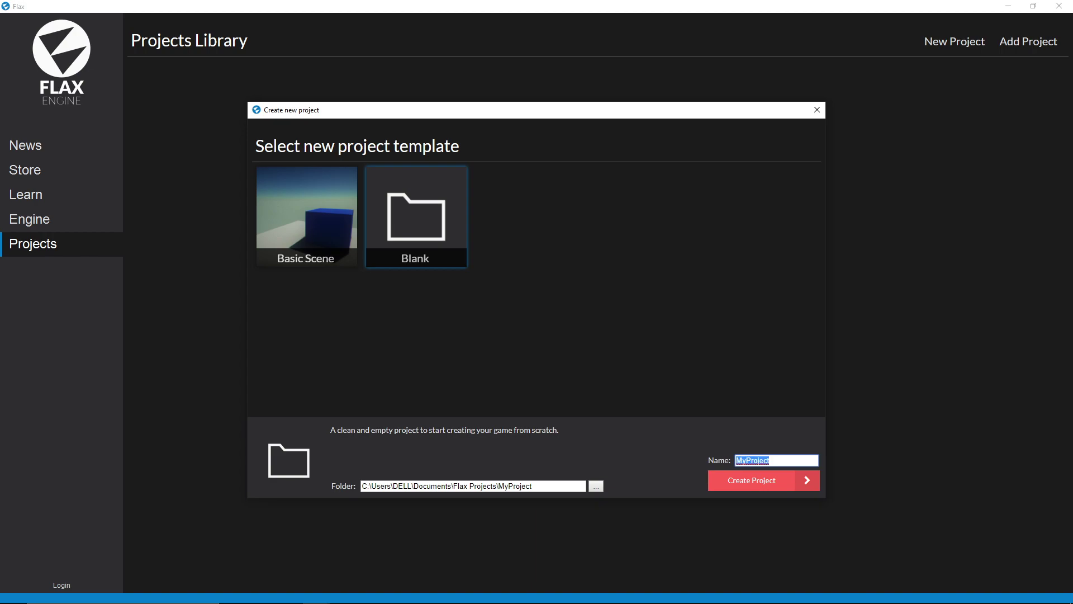
# - Name the new blank project Overview
pyautogui.press('BackSpace')
pyautogui.write('Overview')
pyautogui.moveTo(531, 486); pyautogui.dragTo(385, 486)
pyautogui.press('BackSpace')
pyautogui.press('BackSpace')
pyautogui.press('BackSpace')
pyautogui.press('BackSpace')
pyautogui.press('BackSpace')
pyautogui.press('BackSpace')
pyautogui.press('BackSpace')
pyautogui.write('ch = this.As<CharacterController>();')
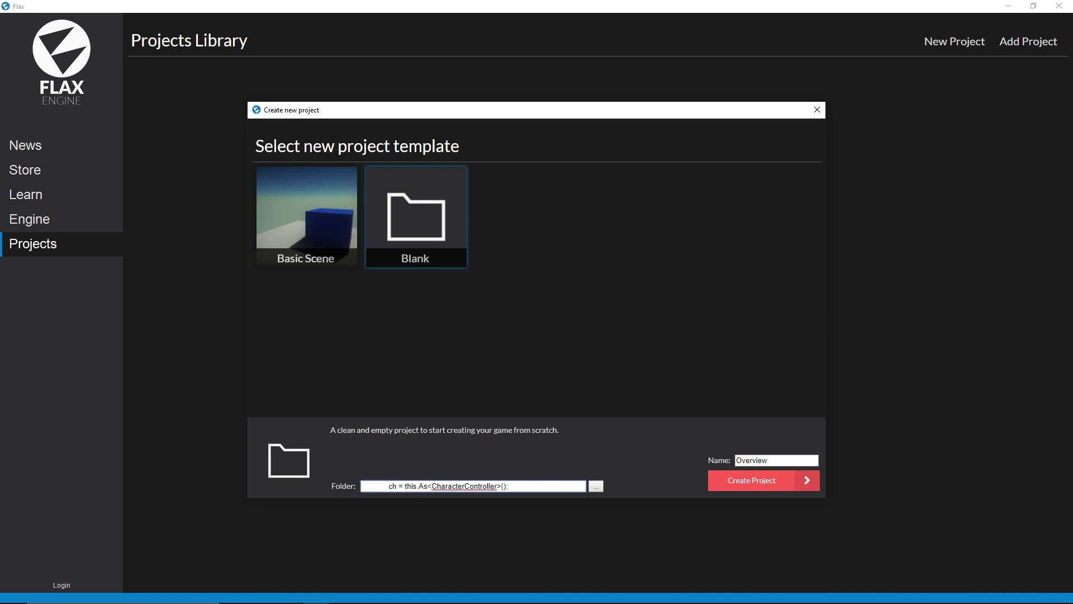
pyautogui.hotkey('ctrl', 'z')
# - Browse for the project's destination folder and expand Projects, Flax and Tutorials on the G: drive
pyautogui.click(596, 486)
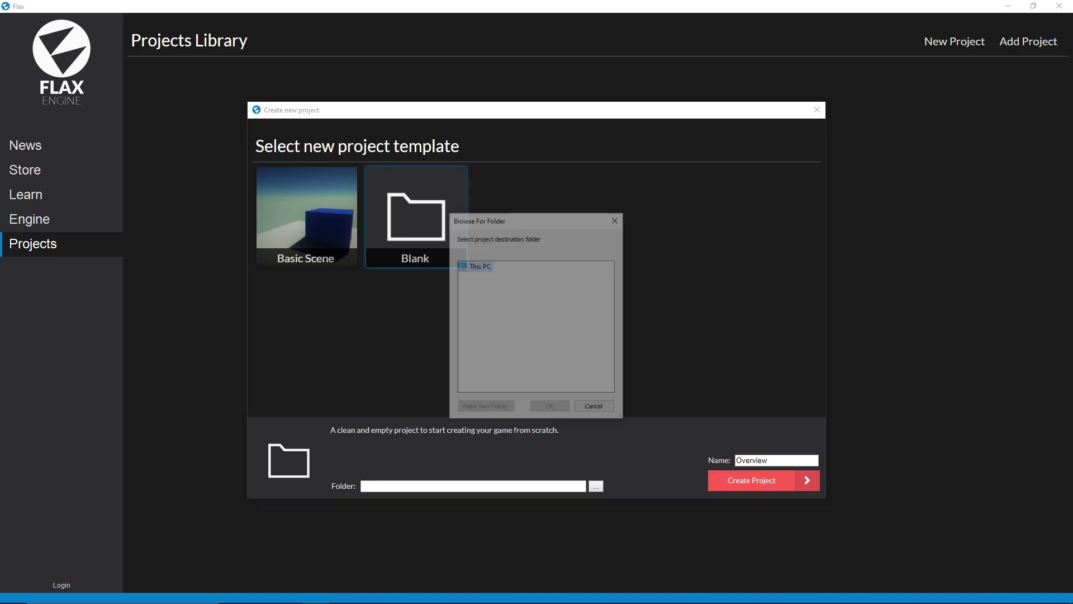
pyautogui.click(461, 389)
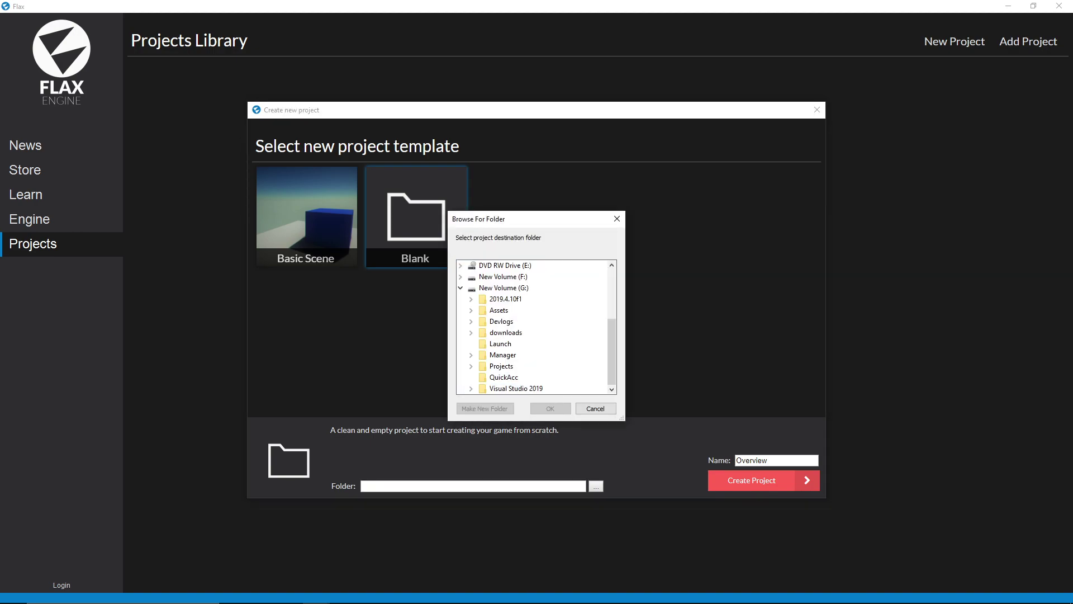
pyautogui.click(471, 366)
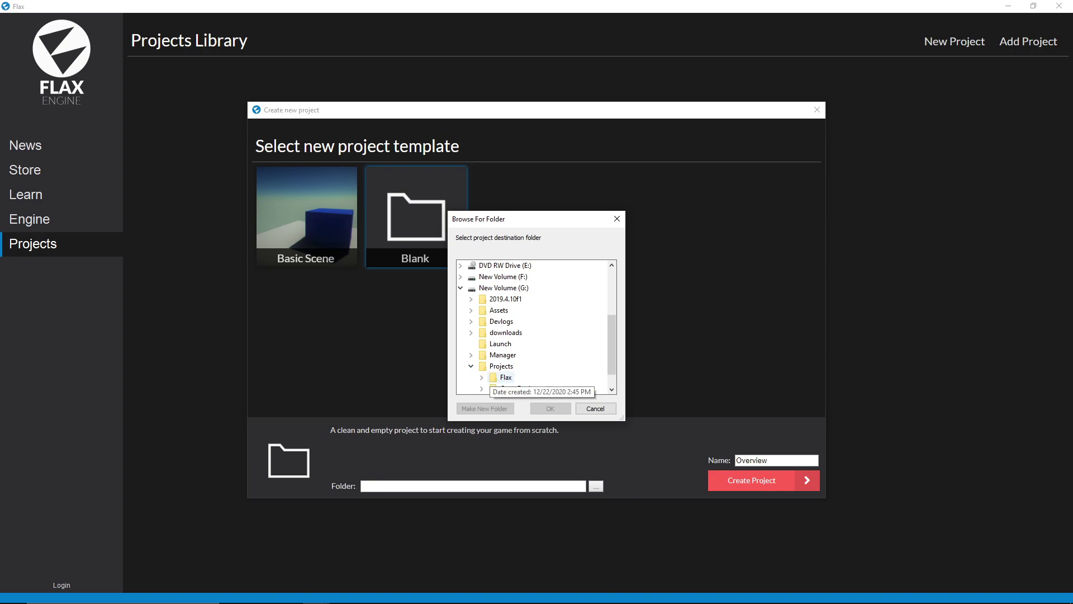
pyautogui.click(481, 377)
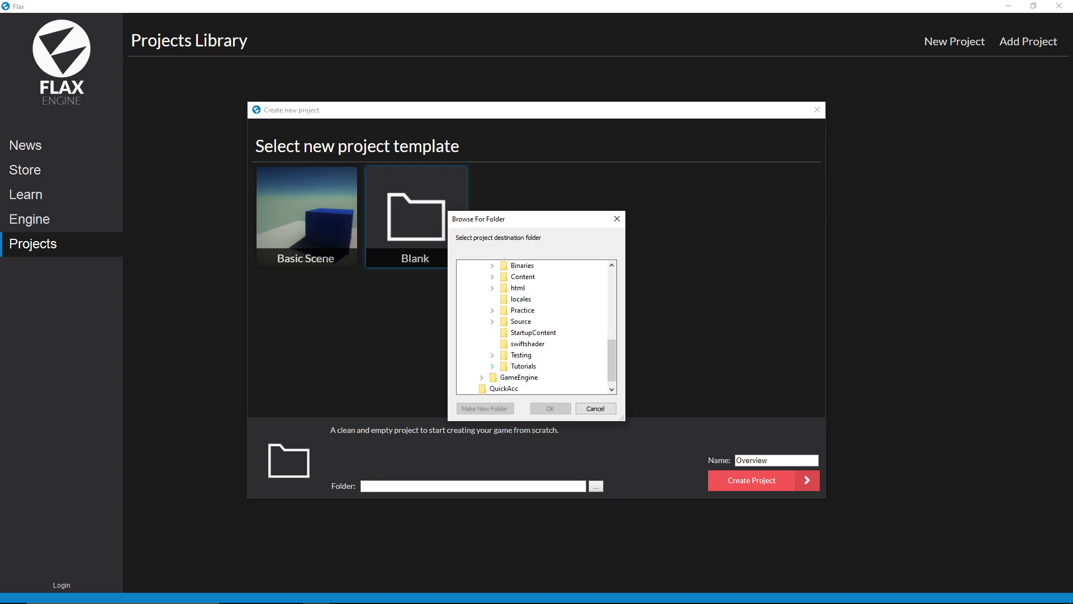
pyautogui.doubleClick(523, 366)
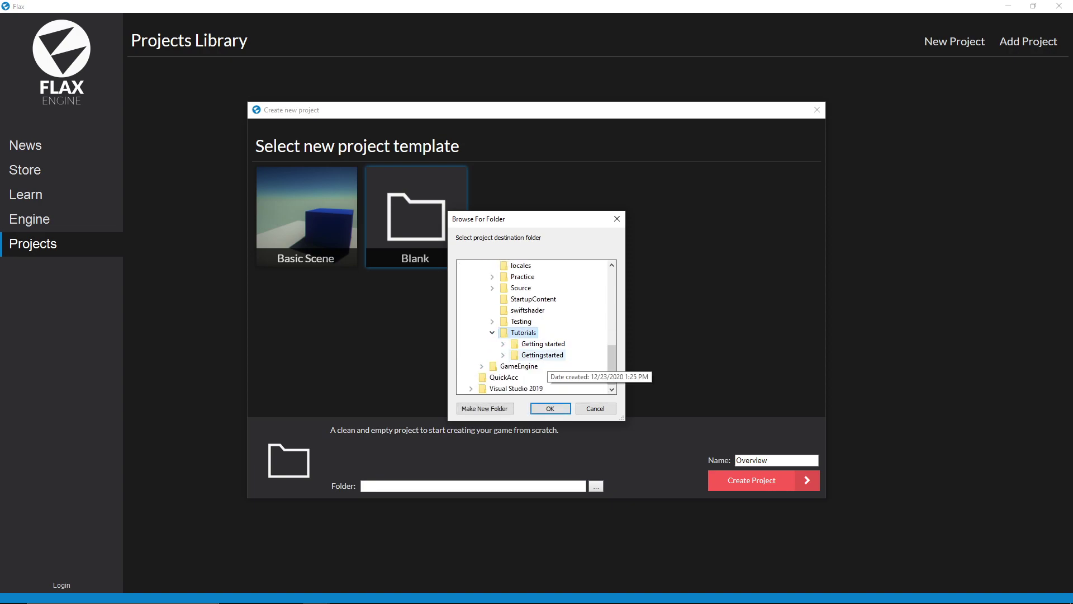
# - Delete the Getting started and Gettingstarted folders inside Tutorials, keeping Tutorials selected as the destination
pyautogui.click(546, 358)
pyautogui.click(530, 326)
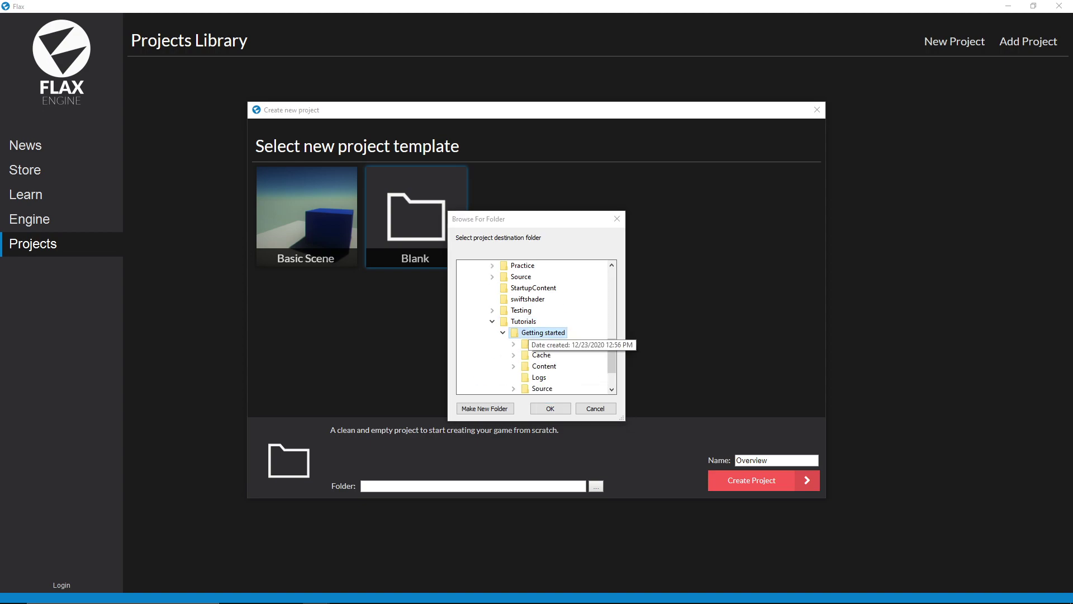
pyautogui.press('Return')
pyautogui.click(535, 355)
pyautogui.press('Delete')
pyautogui.press('Return')
pyautogui.rightClick(539, 355)
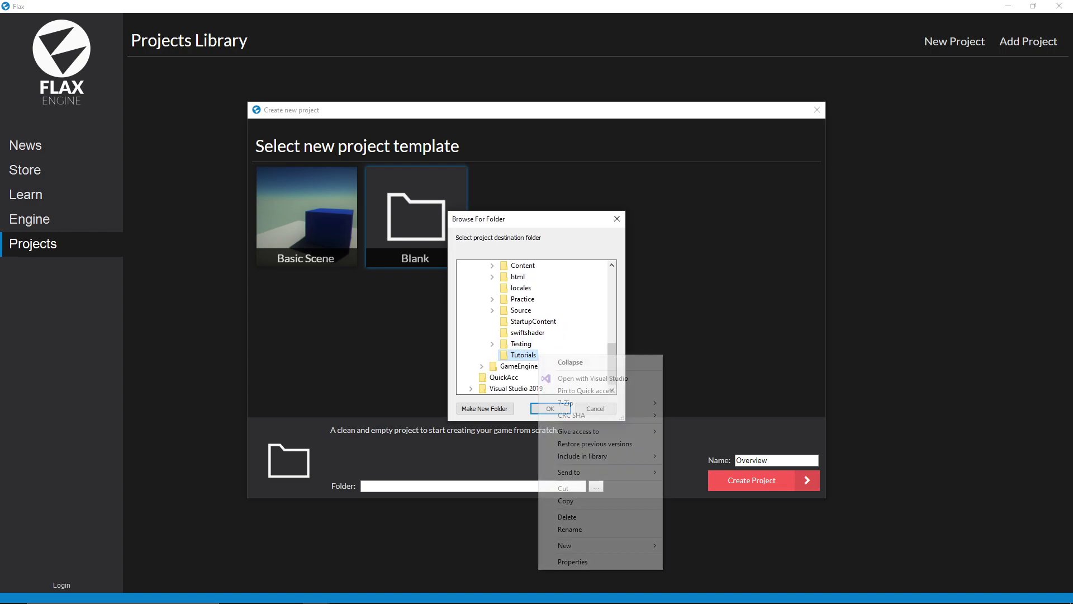
pyautogui.press('Escape')
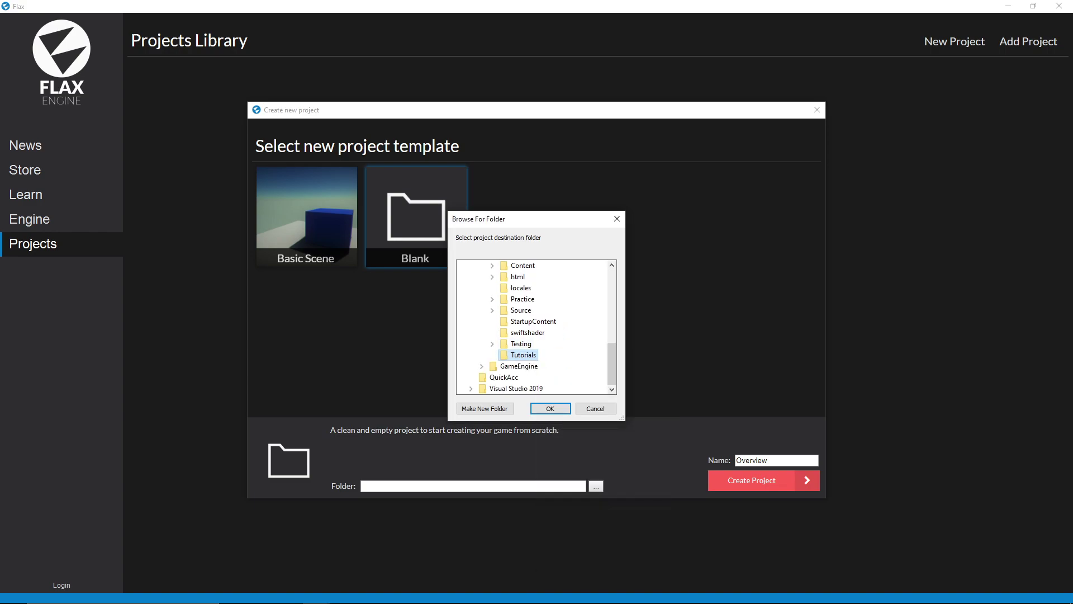
# - Create the blank project in G:\Projects\Flax\Tutorials\Overview and open it in the Flax Editor
pyautogui.click(554, 408)
pyautogui.click(503, 487)
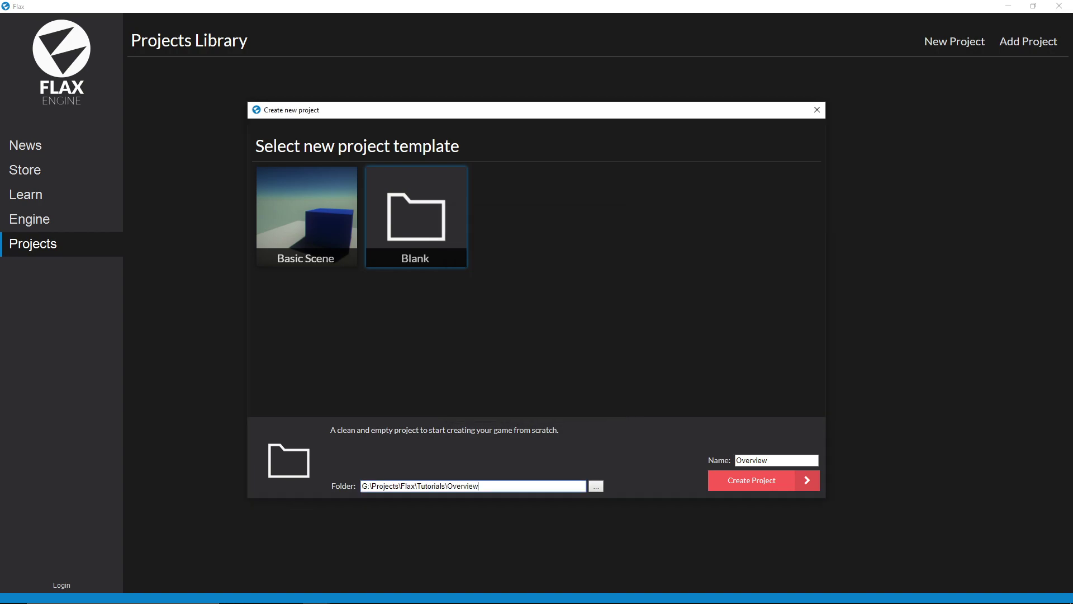
pyautogui.click(763, 481)
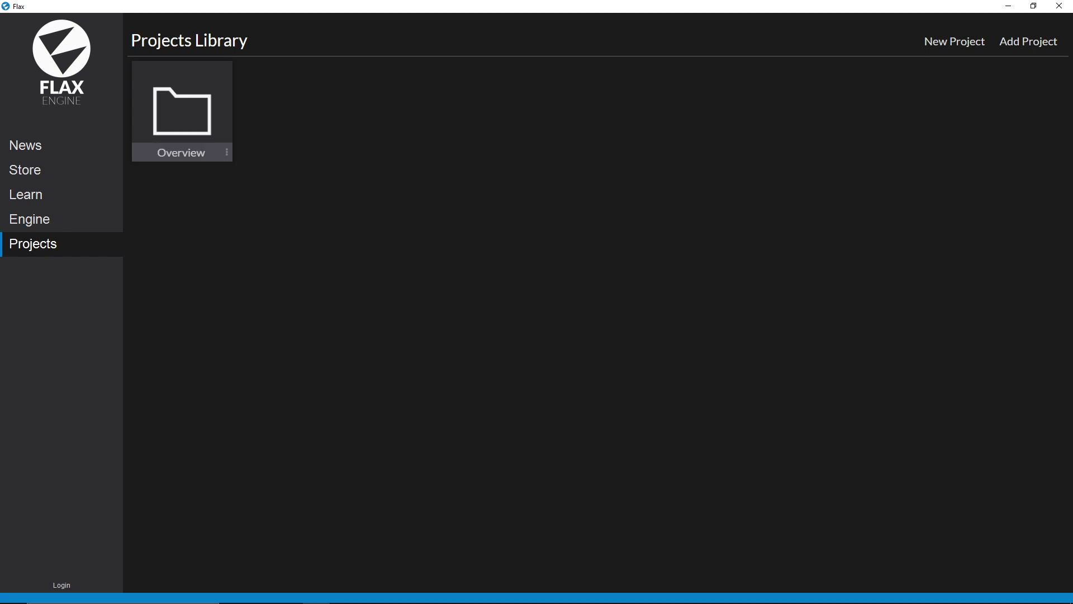
pyautogui.doubleClick(183, 111)
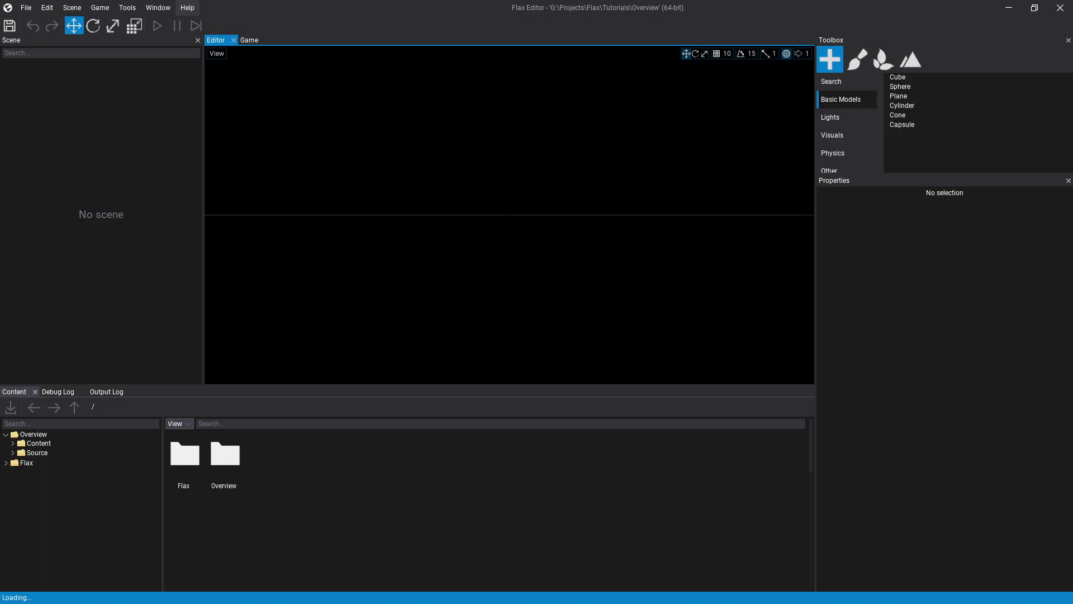
# - Look through the editor's file and tool commands, view the Profiler window and close it
pyautogui.click(26, 7)
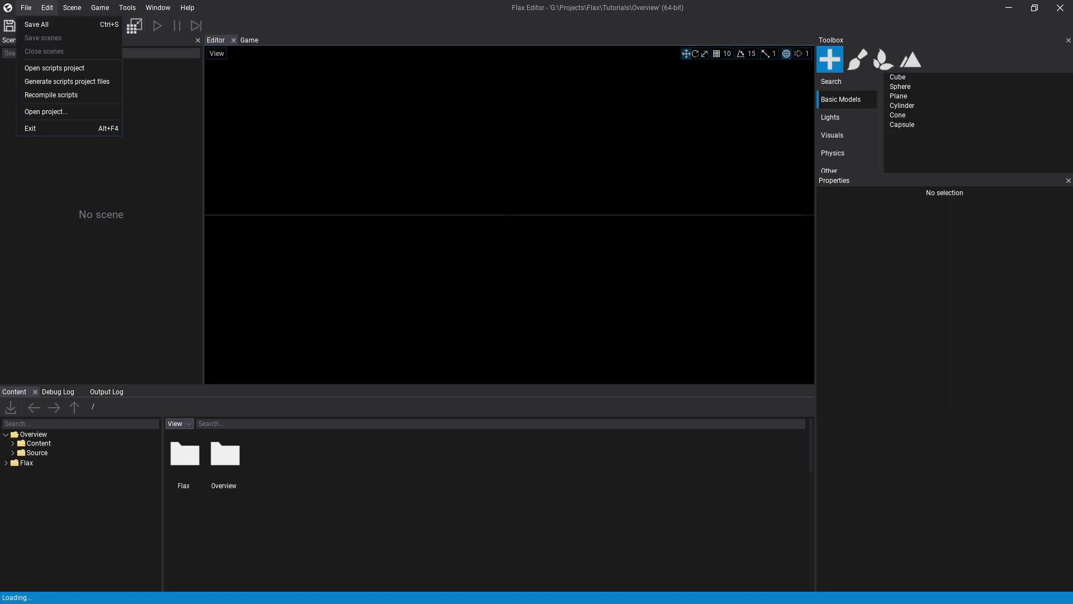
pyautogui.moveTo(46, 7)
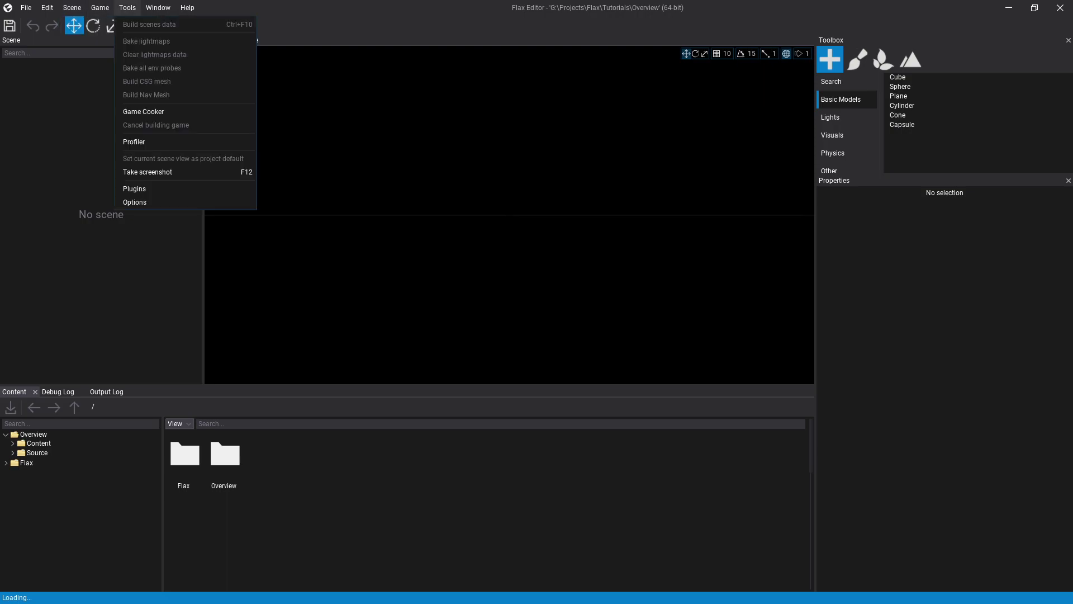
pyautogui.click(134, 142)
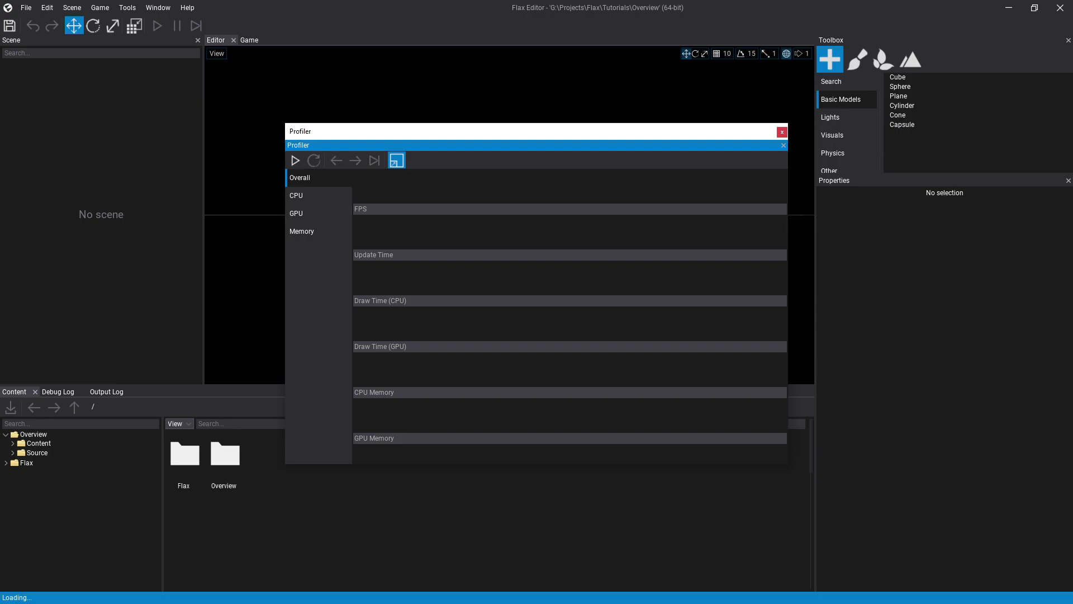
pyautogui.click(783, 132)
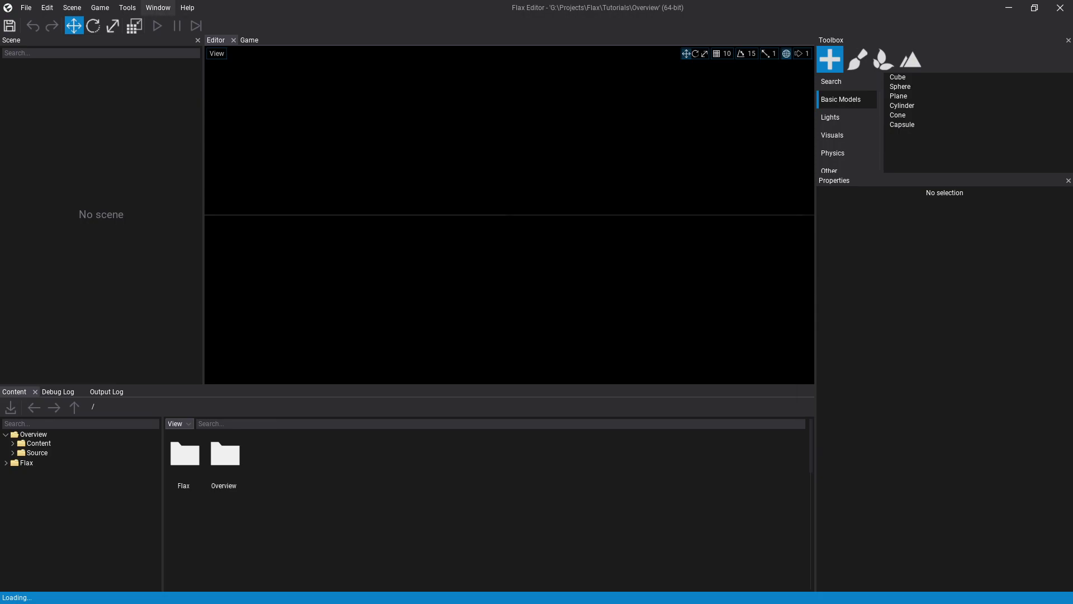
# - Examine the Visual and Source Code categories in Editor Options, including the available source code editors, and close the options unchanged
pyautogui.click(128, 7)
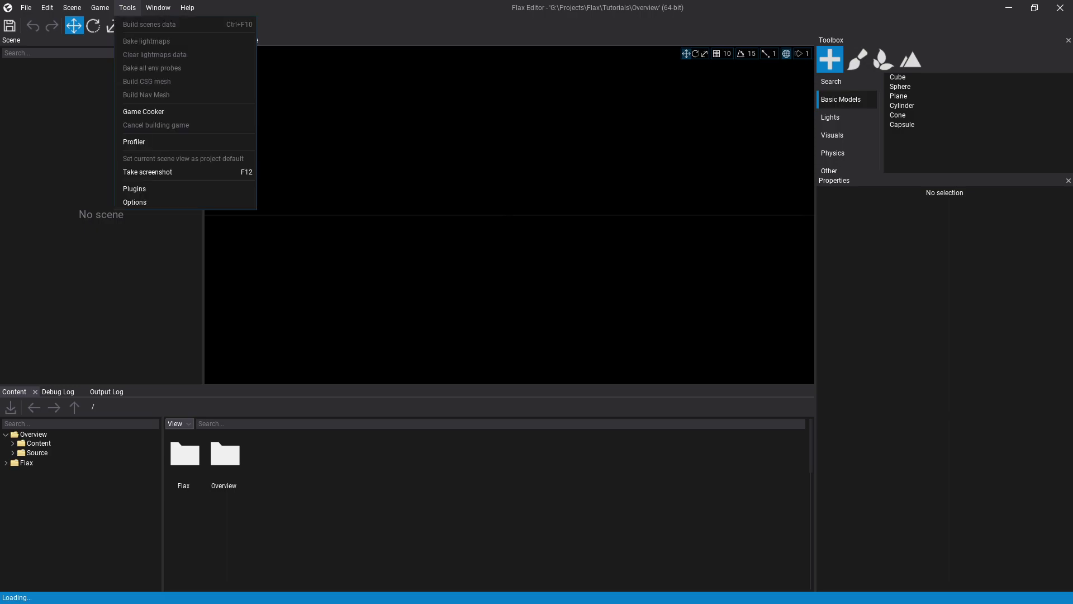
pyautogui.click(134, 202)
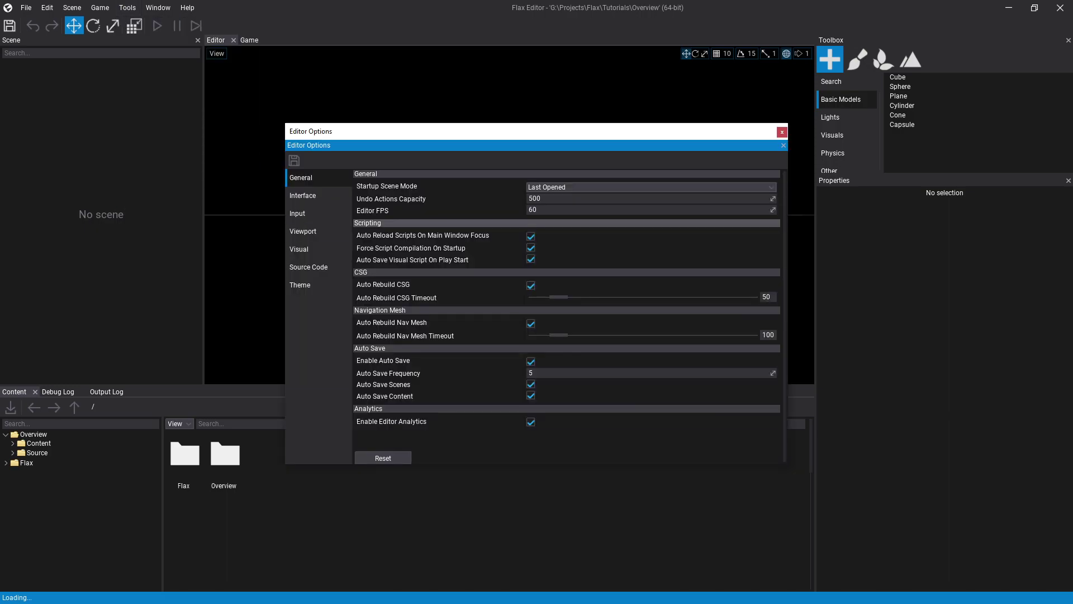
pyautogui.click(309, 266)
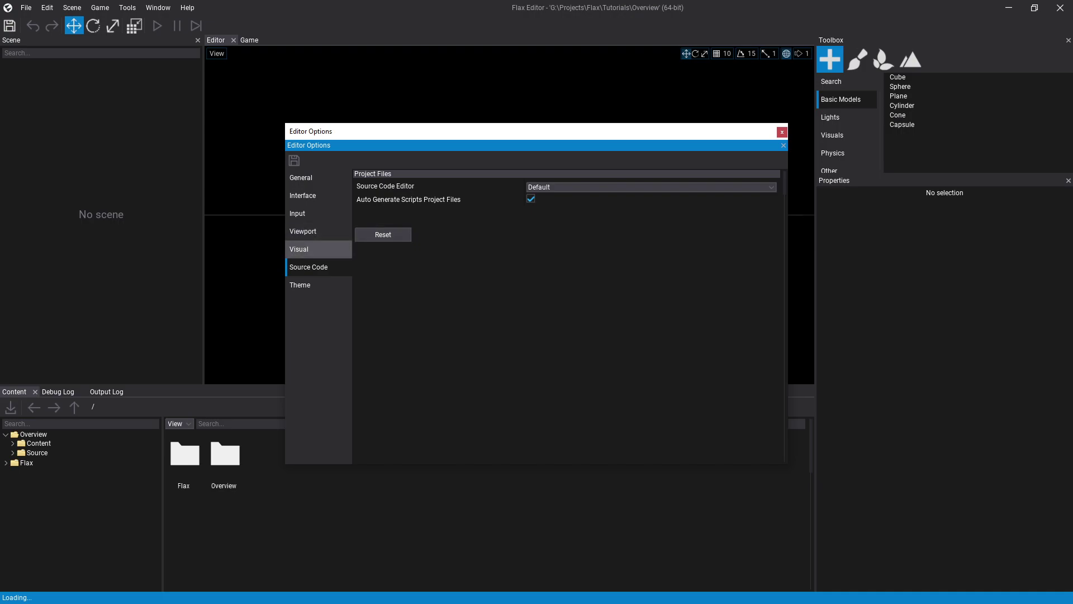
pyautogui.click(299, 249)
pyautogui.click(309, 266)
pyautogui.click(652, 187)
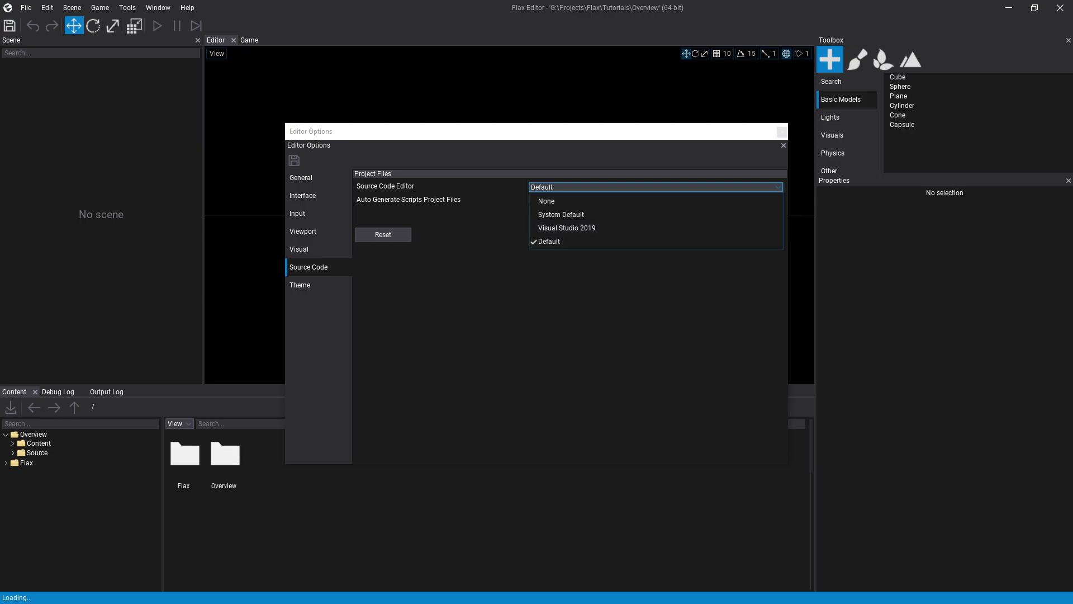
pyautogui.click(593, 301)
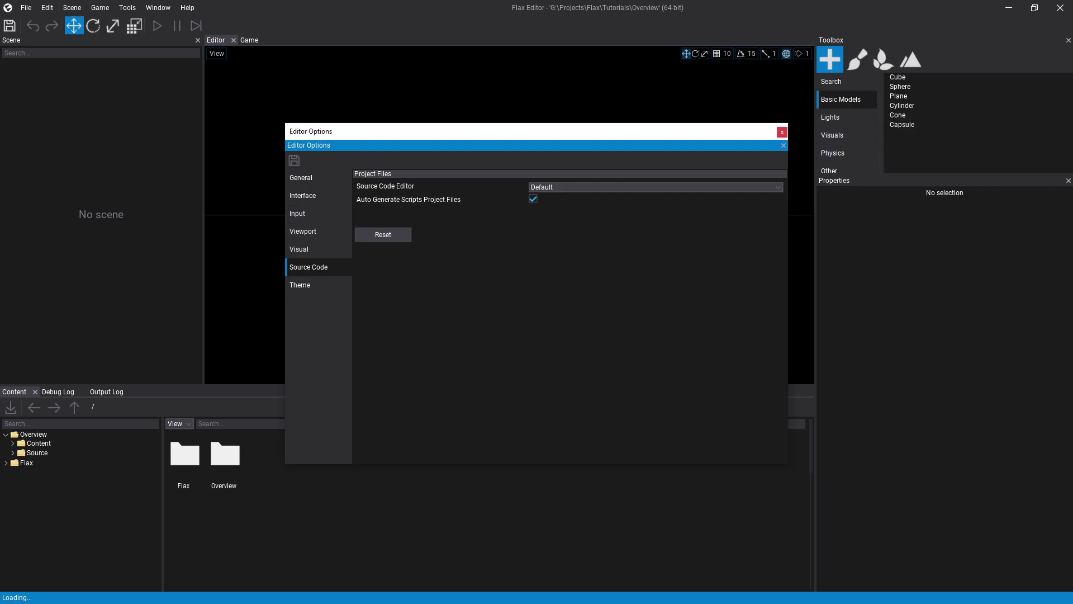
pyautogui.click(782, 132)
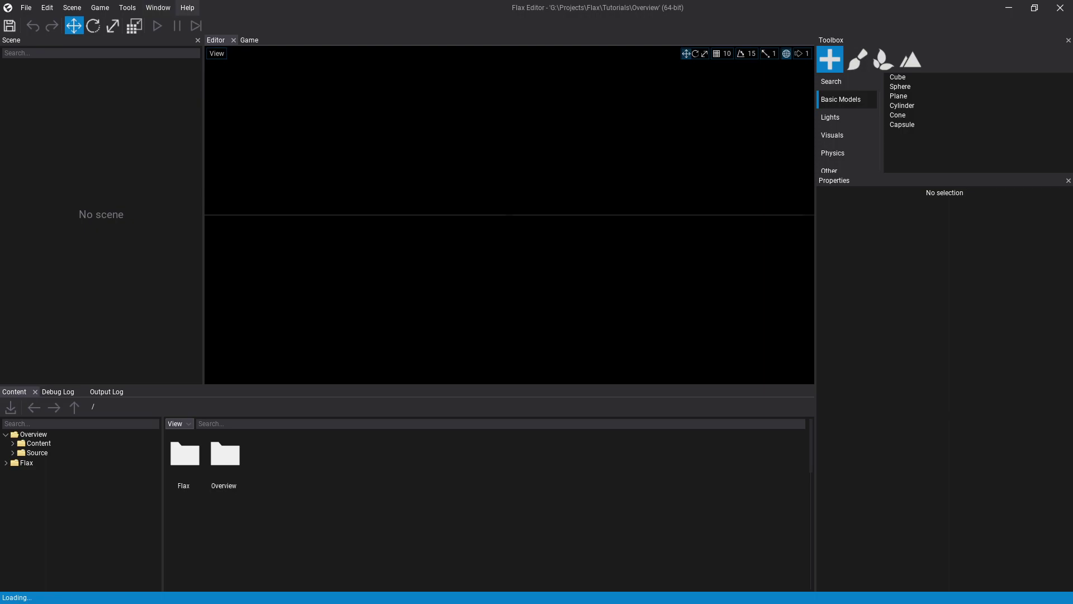
pyautogui.click(158, 7)
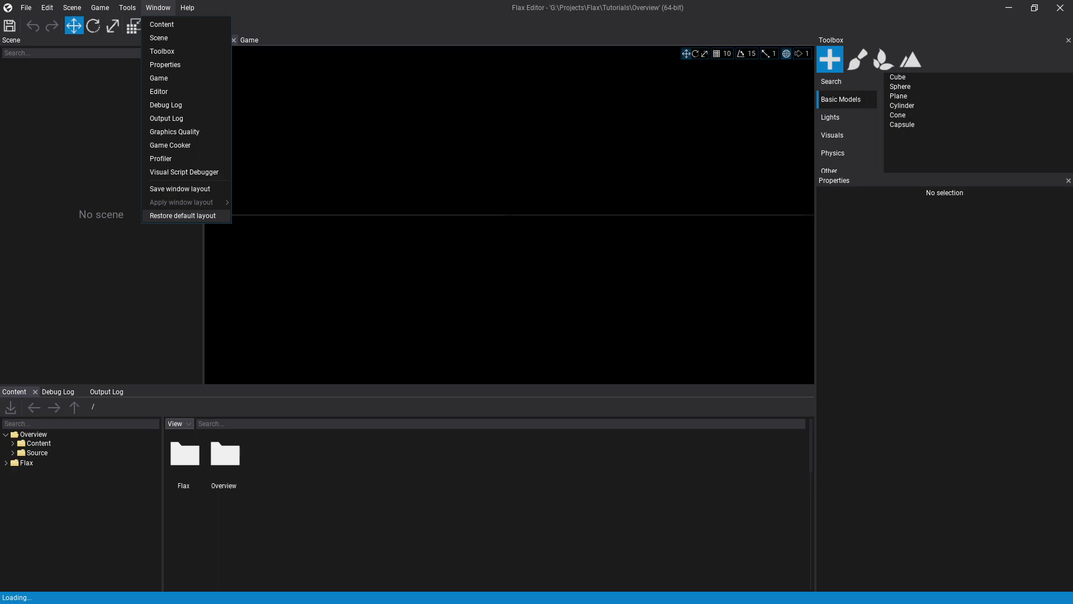
pyautogui.moveTo(212, 8); pyautogui.dragTo(212, 21)
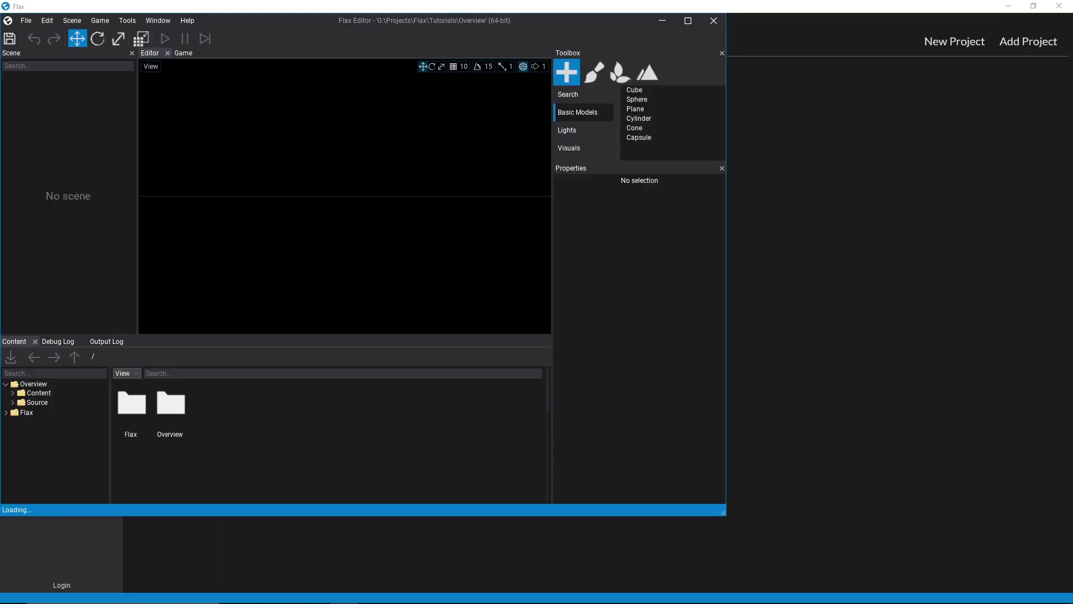
pyautogui.click(187, 20)
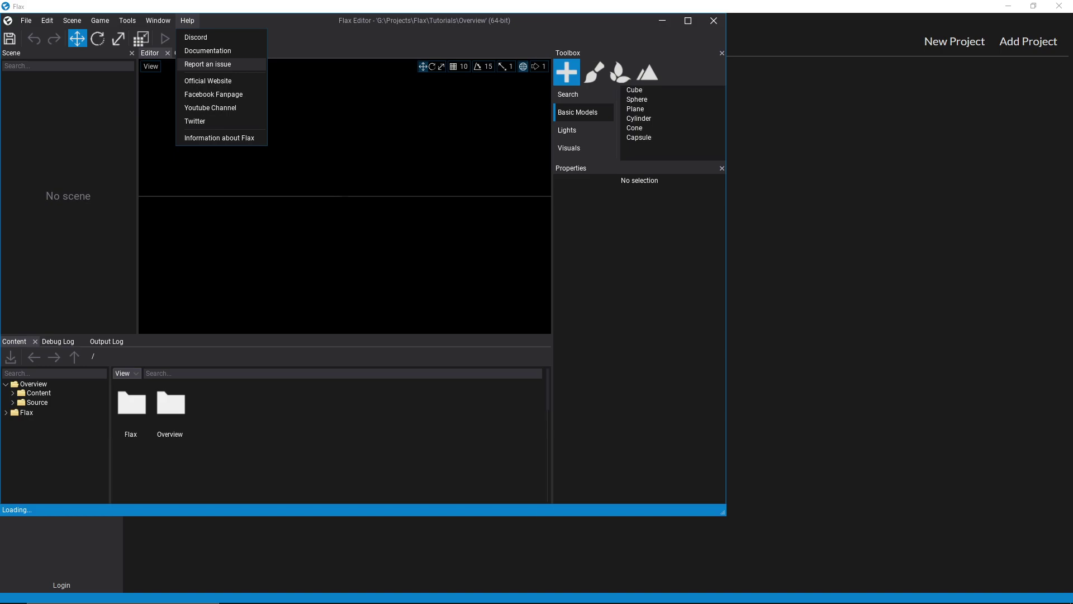
pyautogui.click(688, 20)
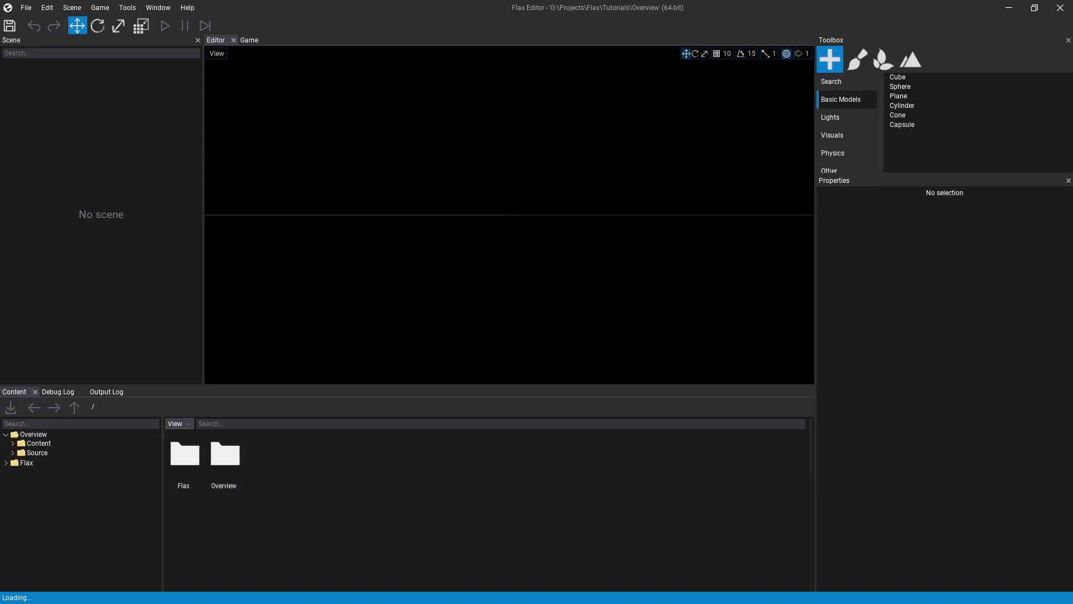
# - Examine the engine's Flax folder and its Content subfolders in the content browser, and collapse it
pyautogui.click(27, 463)
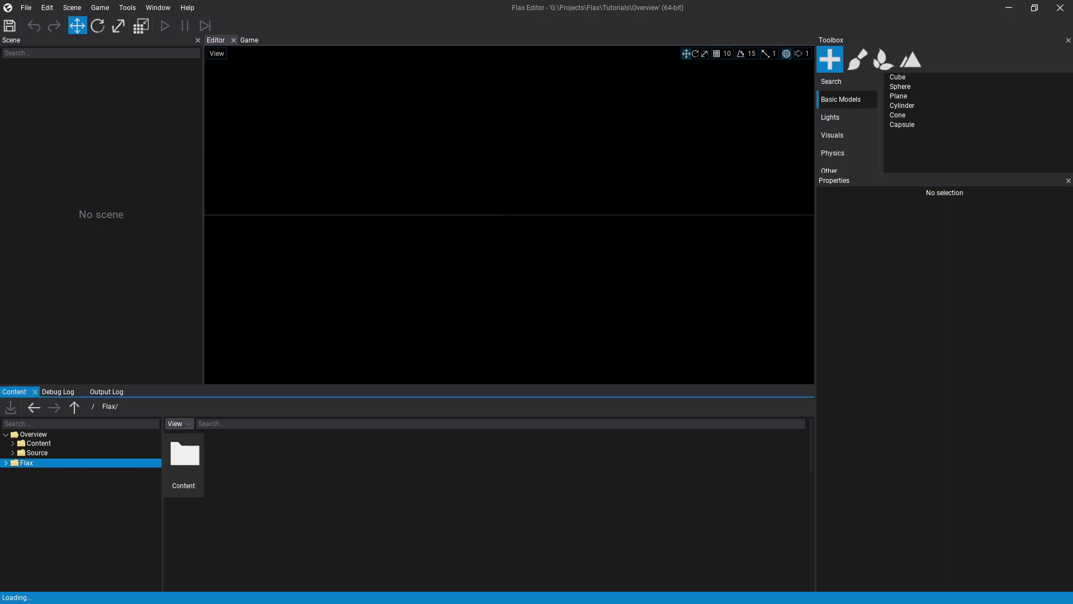
pyautogui.click(5, 462)
pyautogui.click(38, 472)
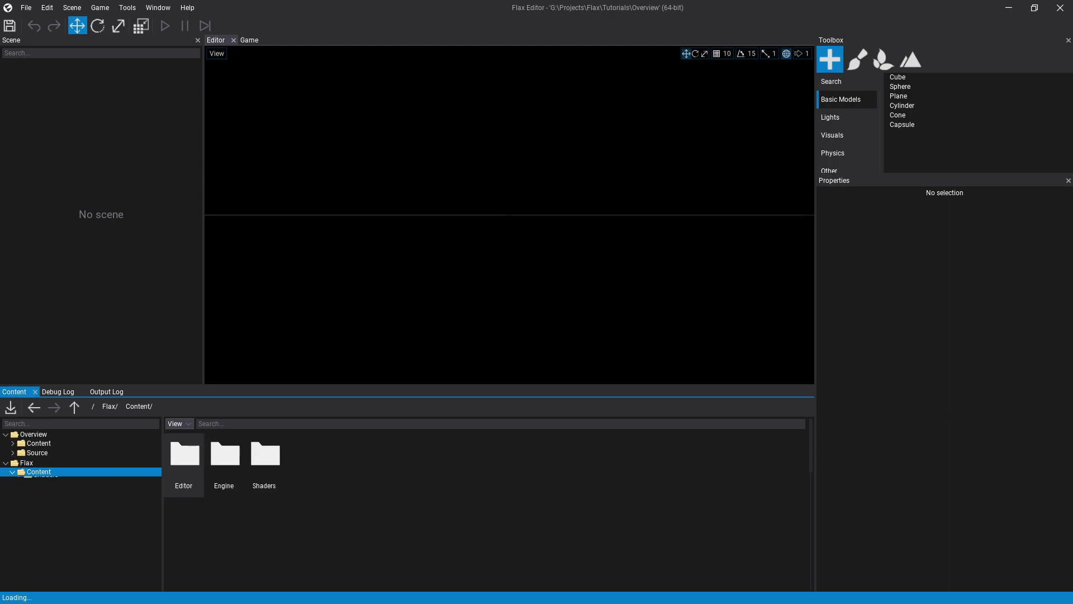
pyautogui.click(184, 465)
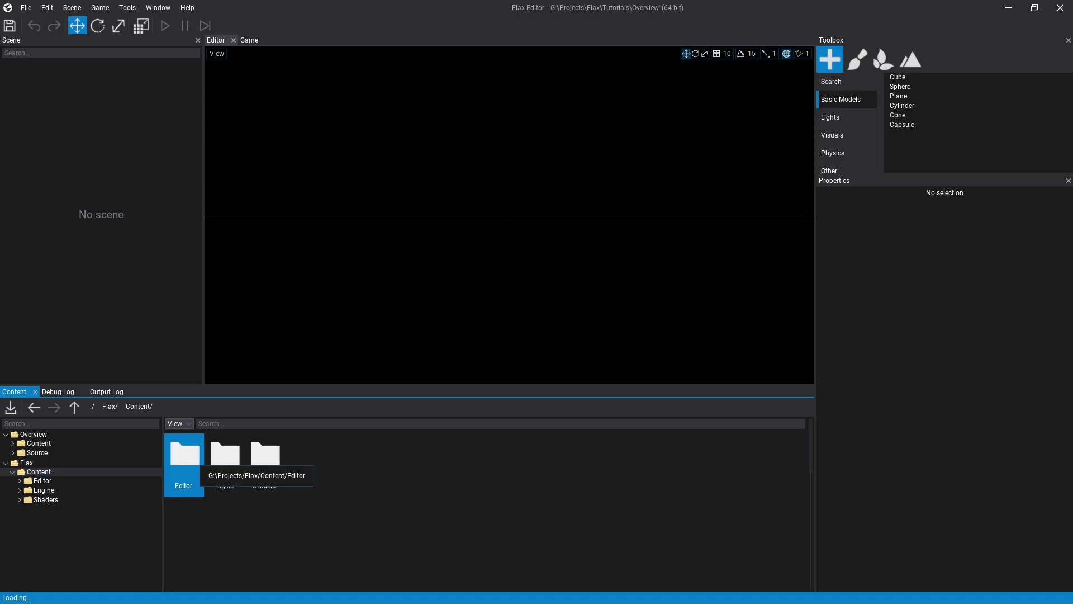
pyautogui.click(26, 463)
pyautogui.click(6, 463)
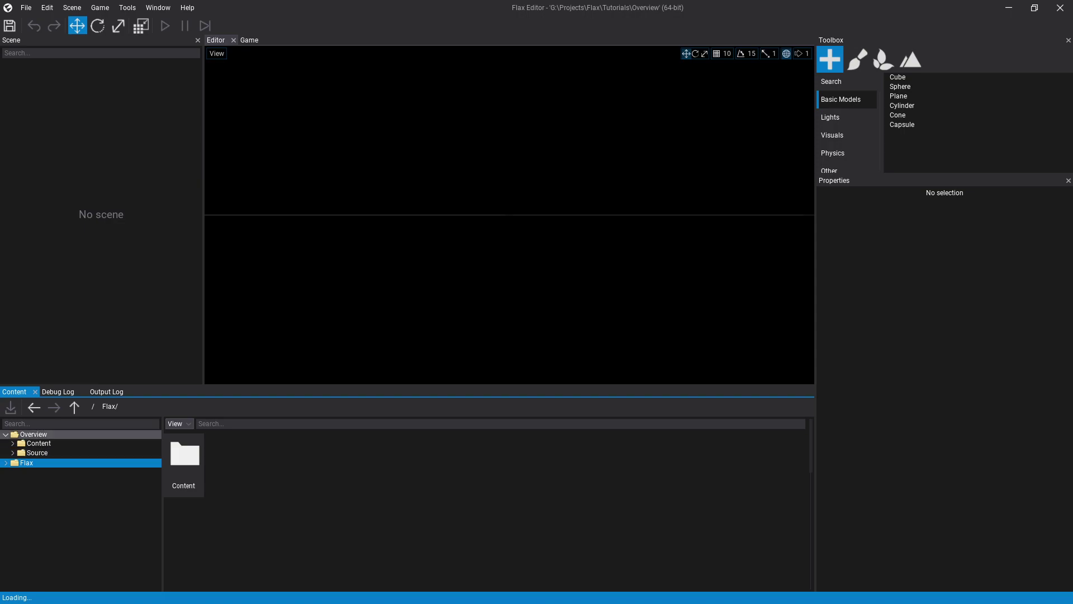
# - Examine the Overview project's Content and Source folders, and open the Game folder inside Source
pyautogui.click(34, 434)
pyautogui.click(39, 444)
pyautogui.click(36, 453)
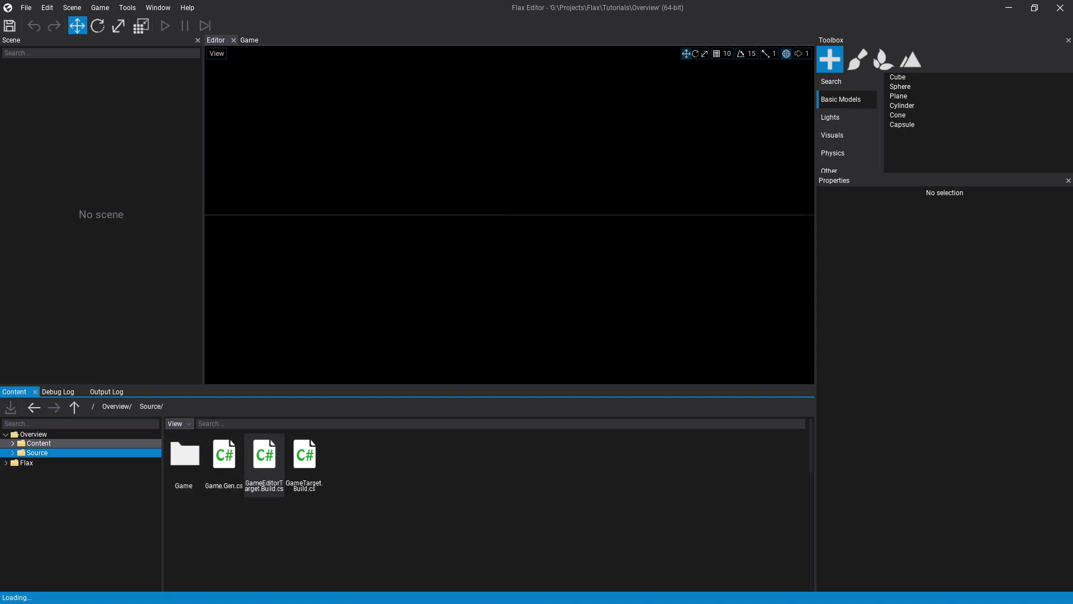
pyautogui.click(34, 434)
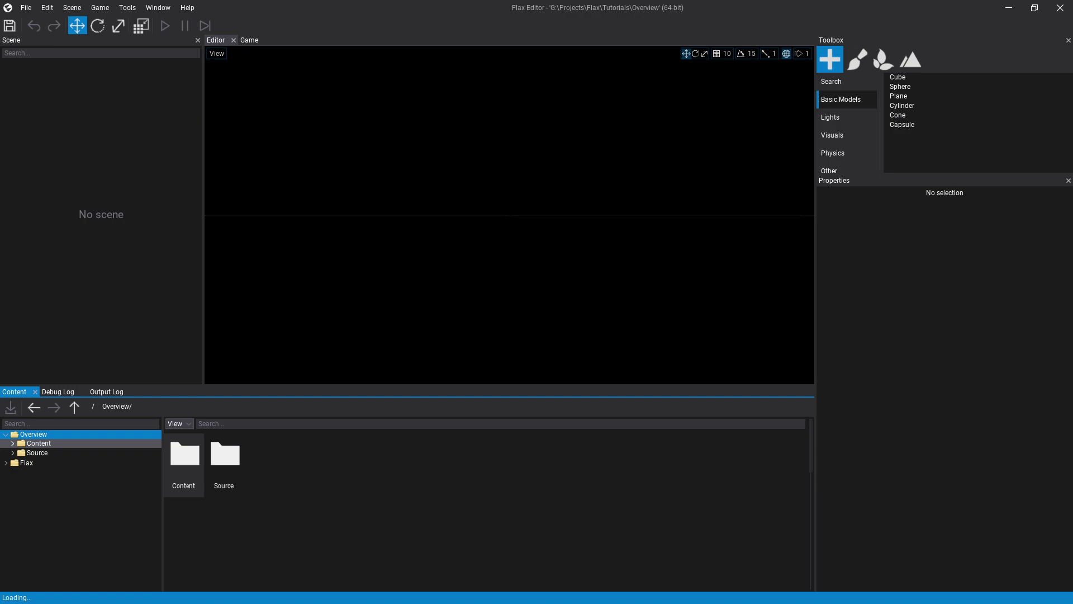
pyautogui.doubleClick(227, 455)
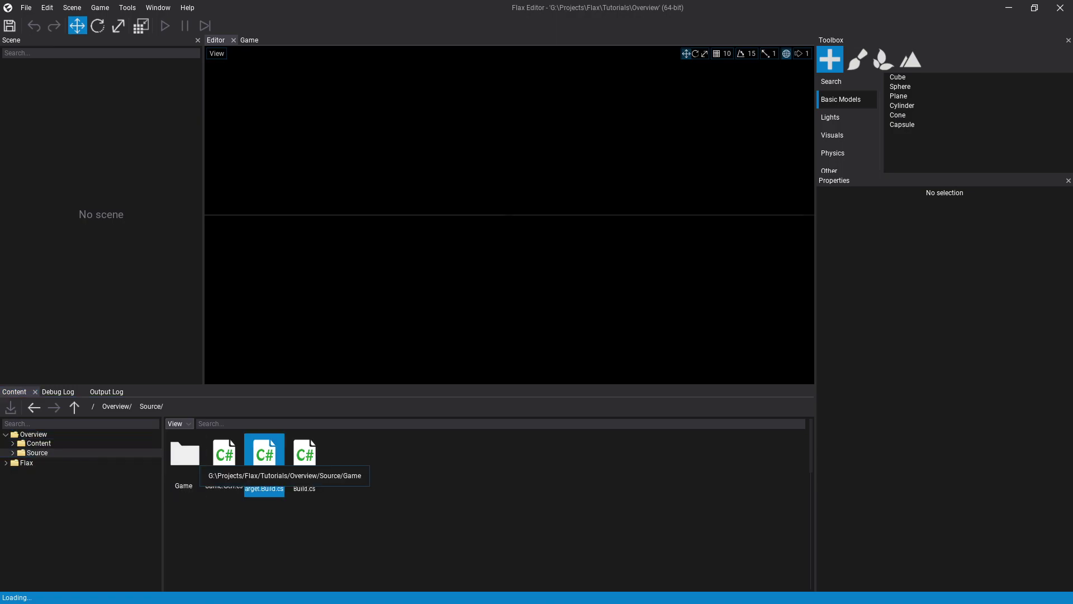
pyautogui.click(184, 461)
pyautogui.doubleClick(184, 461)
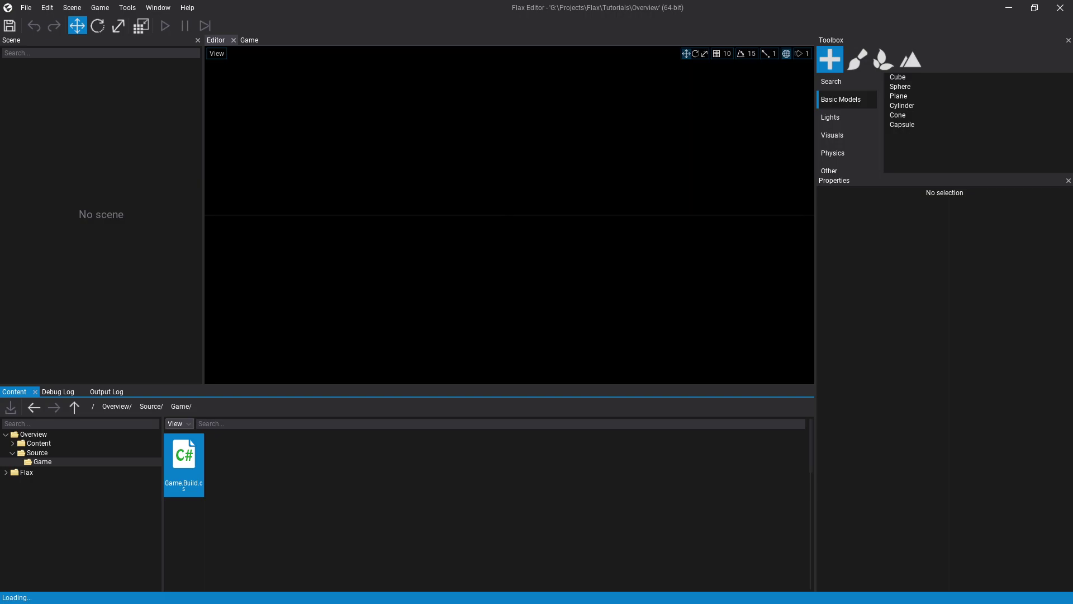
# - Examine the creation options available in the Source Game folder, and the new asset types available in the project's Content folder
pyautogui.rightClick(382, 488)
pyautogui.moveTo(425, 566)
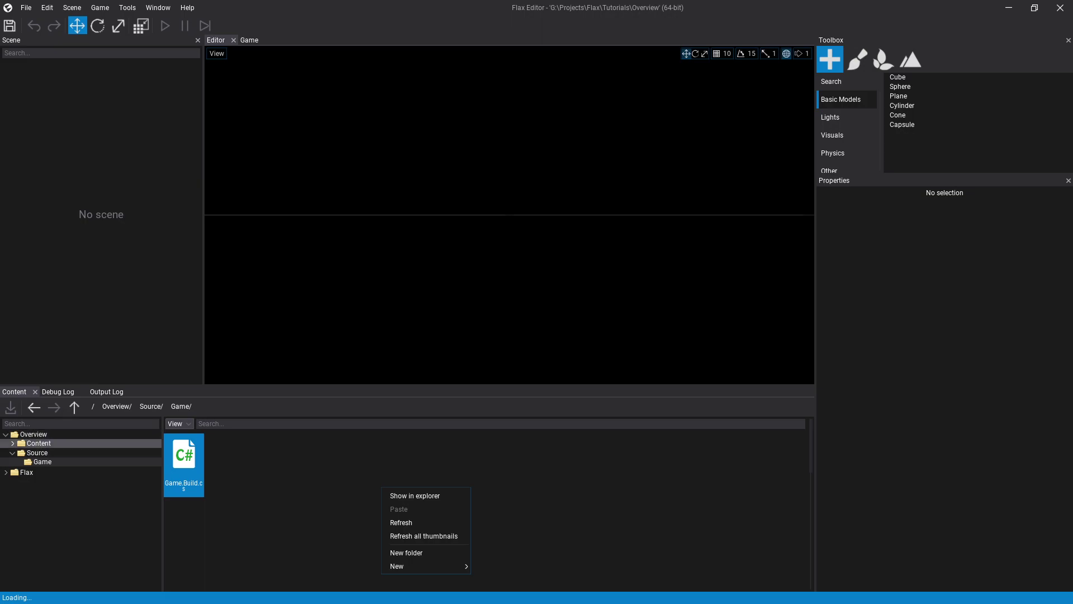
pyautogui.click(38, 443)
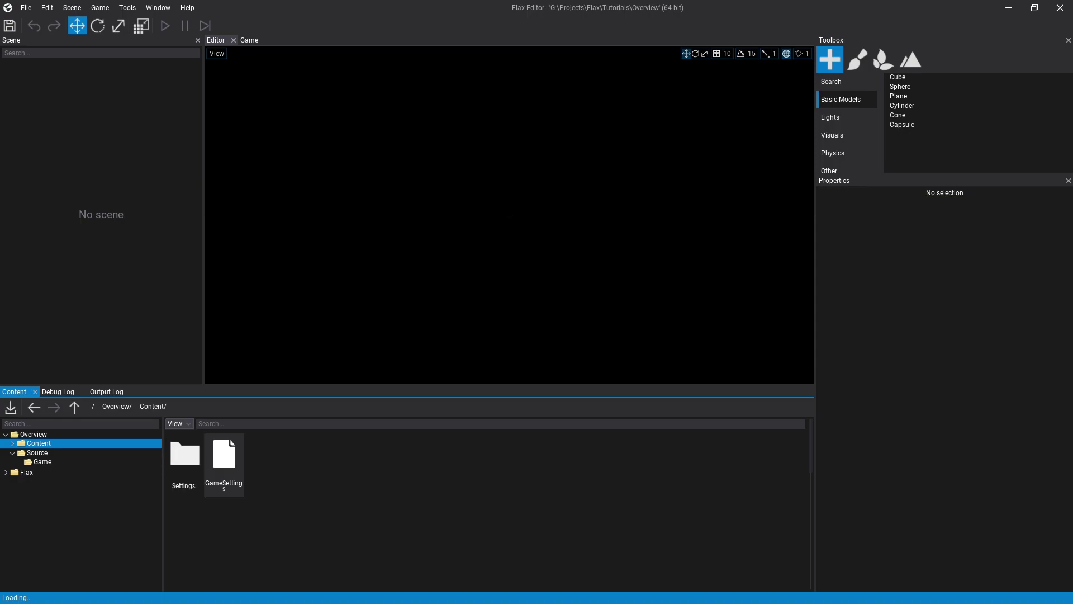
pyautogui.click(229, 460)
pyautogui.rightClick(358, 462)
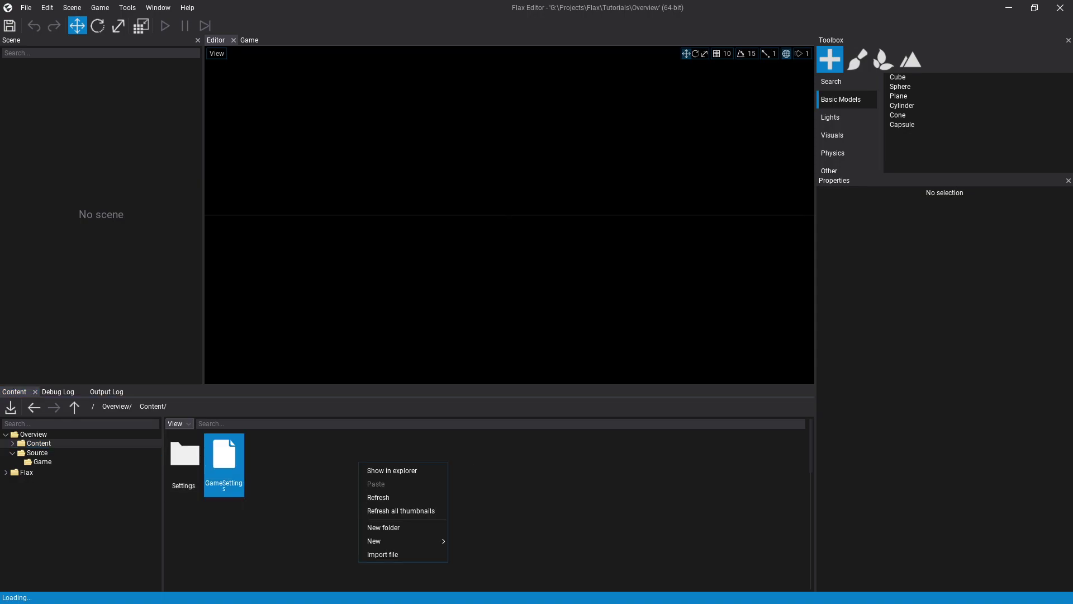
pyautogui.moveTo(392, 541)
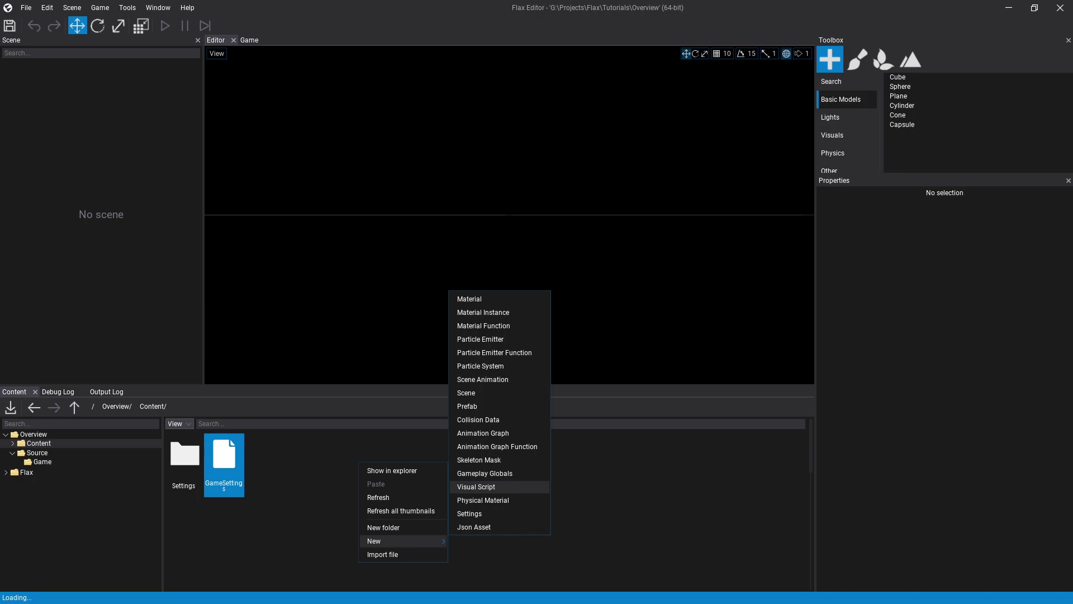
pyautogui.click(613, 487)
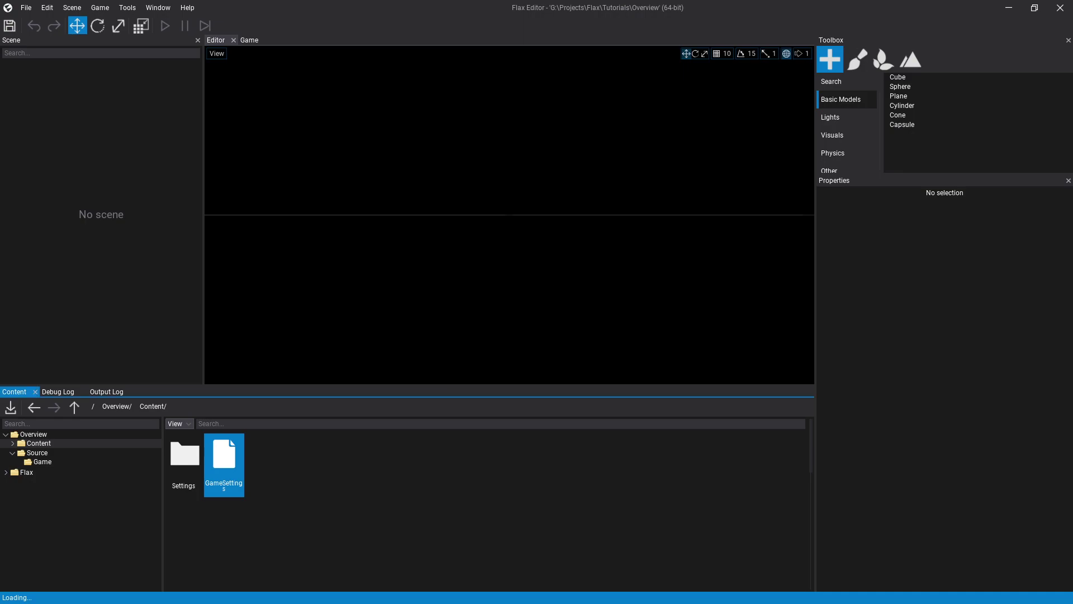
# - Open the Settings folder inside Content, examine the Physics Settings asset, and close it unchanged
pyautogui.doubleClick(185, 455)
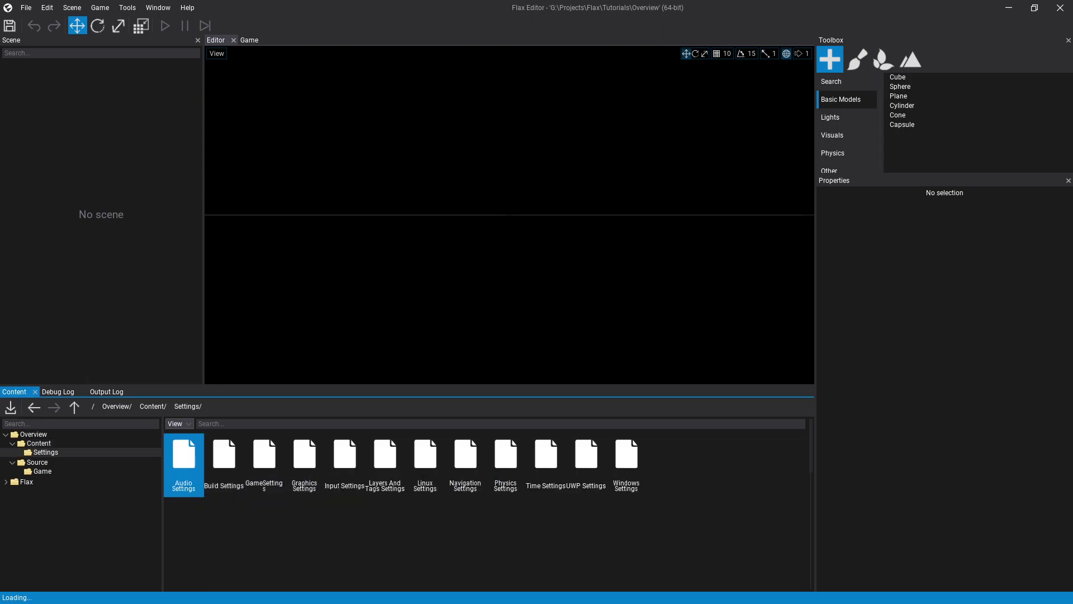
pyautogui.click(508, 463)
pyautogui.click(545, 463)
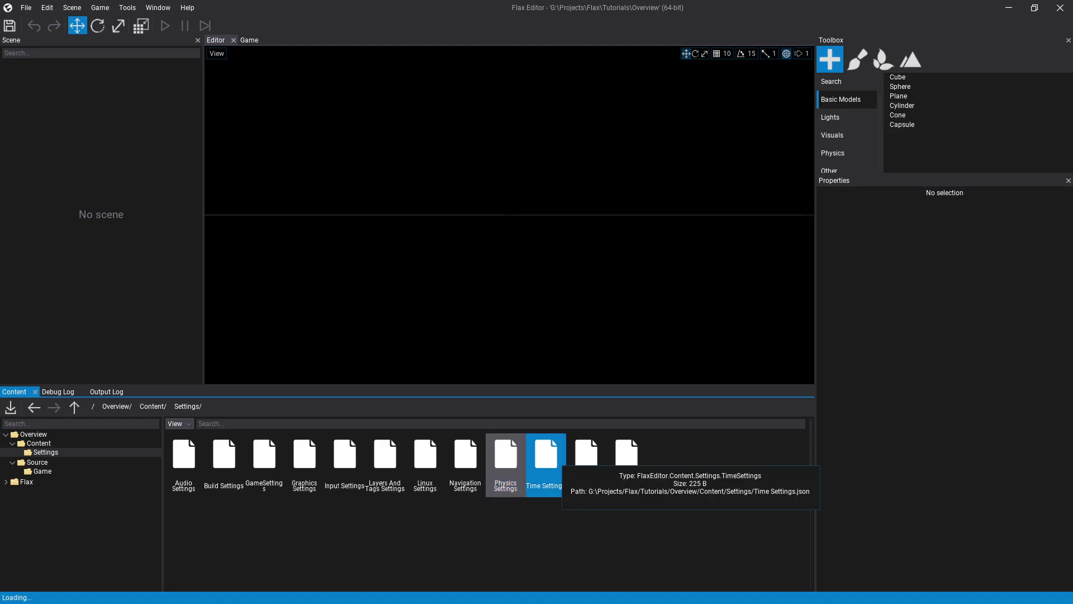
pyautogui.doubleClick(506, 475)
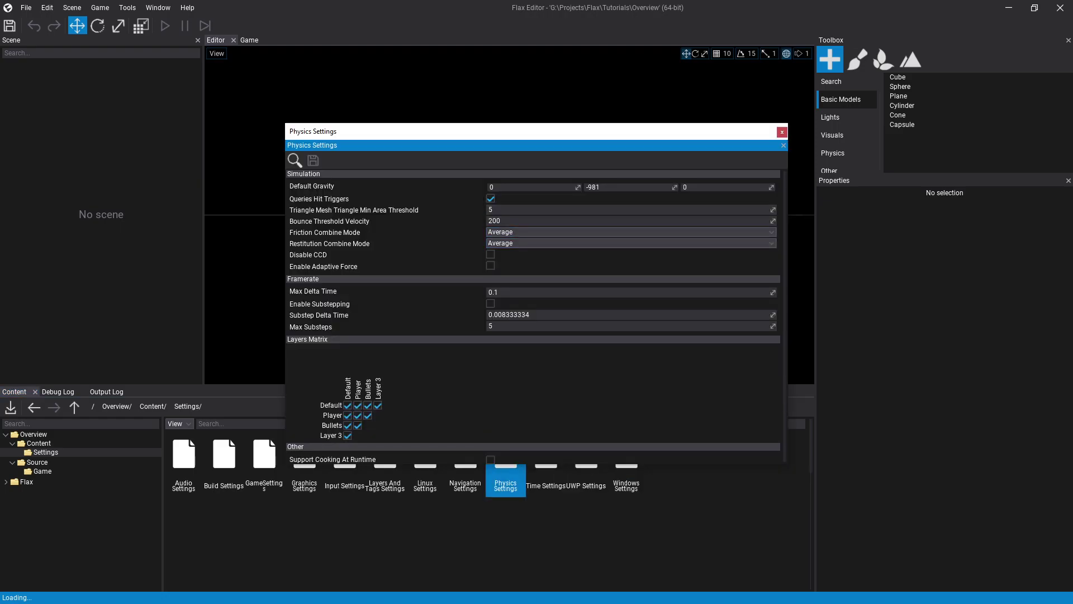
pyautogui.scroll(-2, 632, 222)
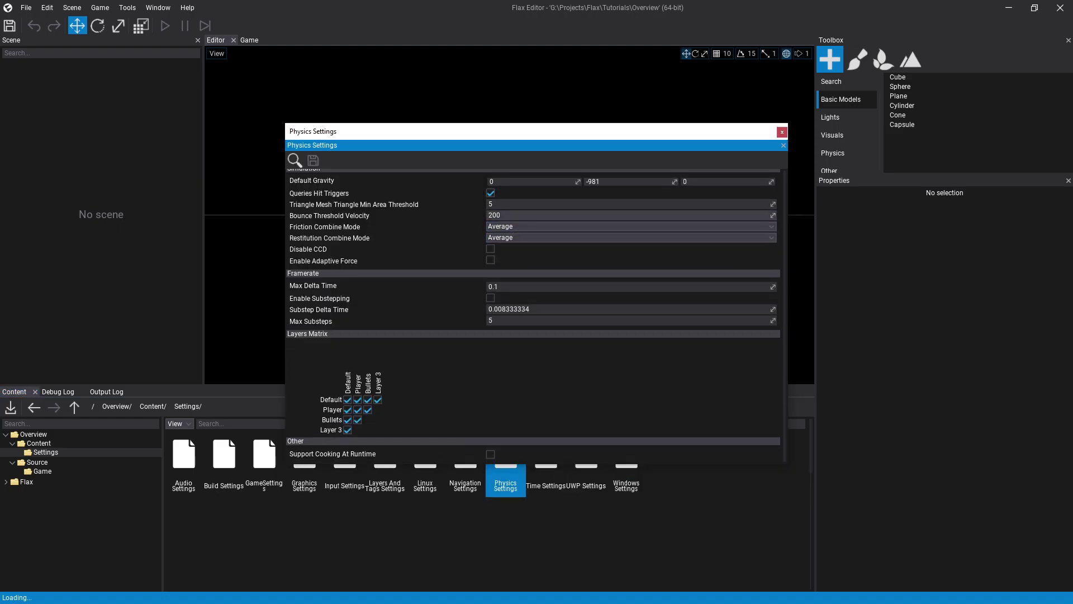
pyautogui.click(782, 132)
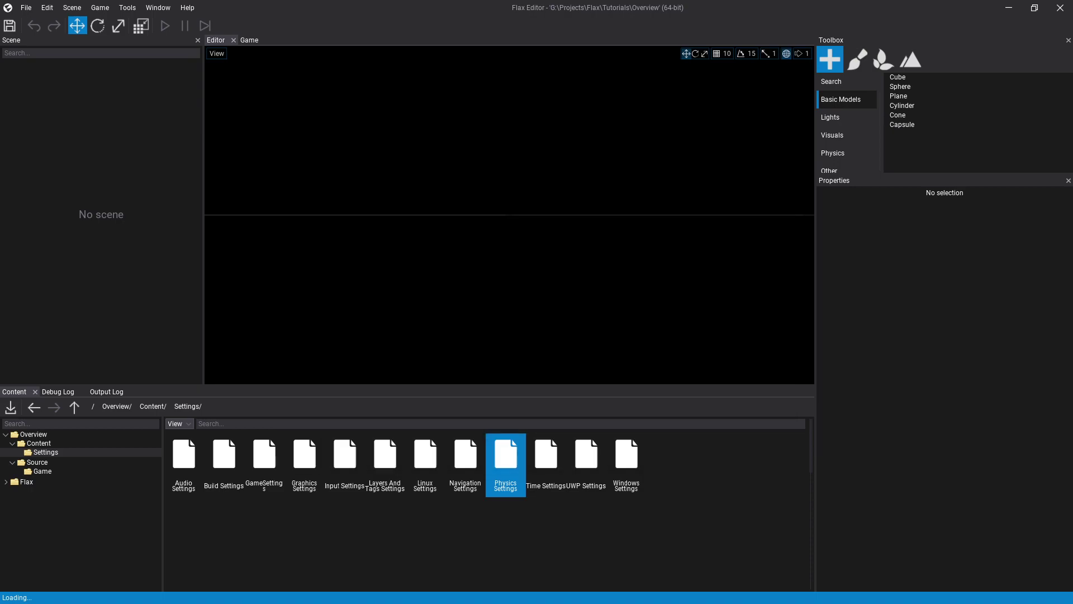
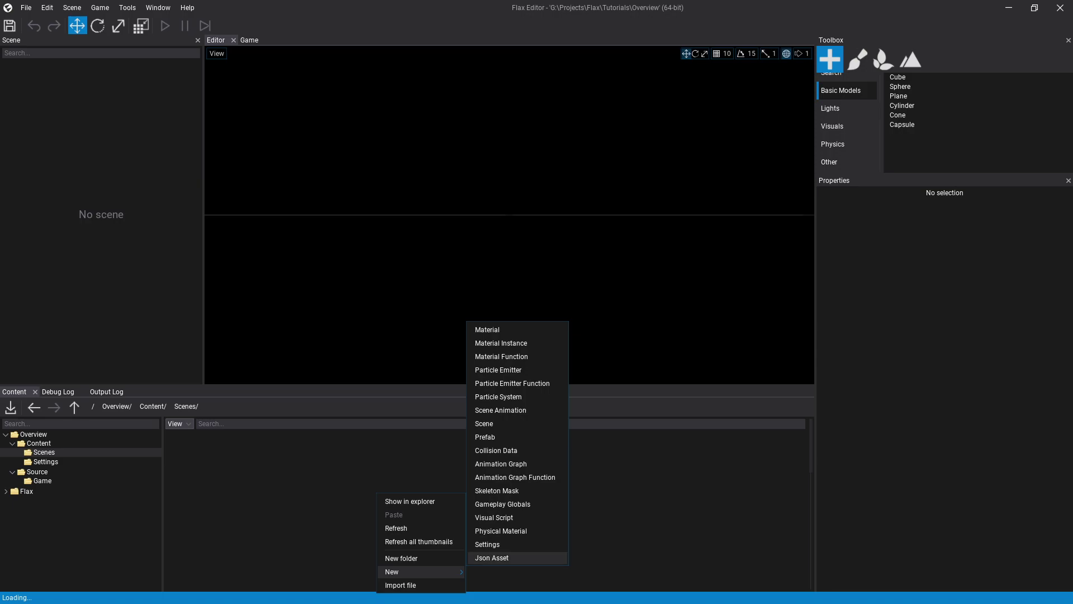
# - Create a scene asset named Main in the Scenes folder and open it
pyautogui.click(492, 423)
pyautogui.press('BackSpace')
pyautogui.press('Return')
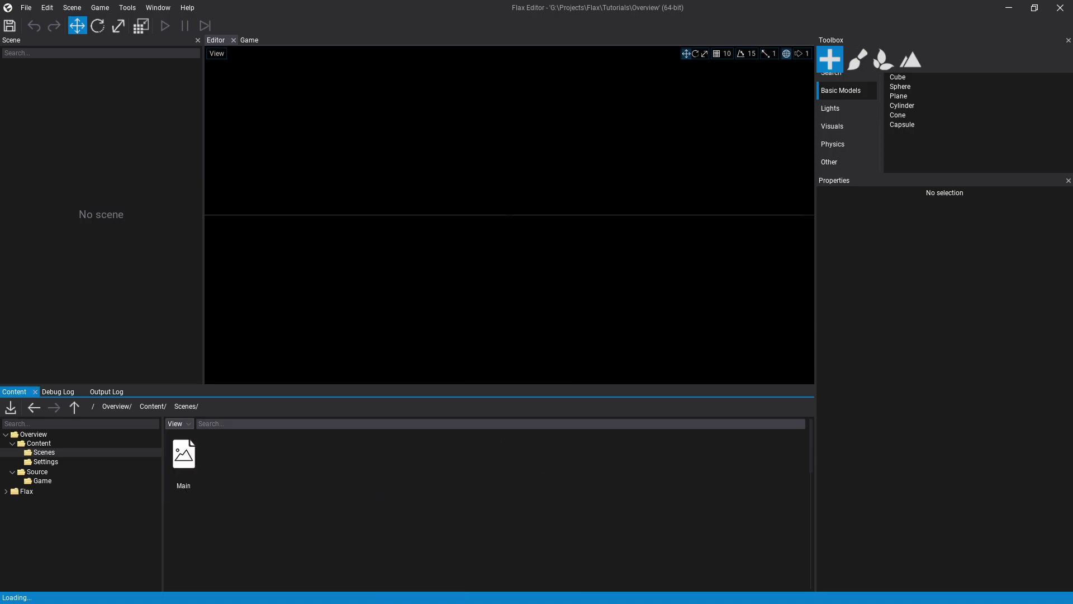
pyautogui.doubleClick(183, 463)
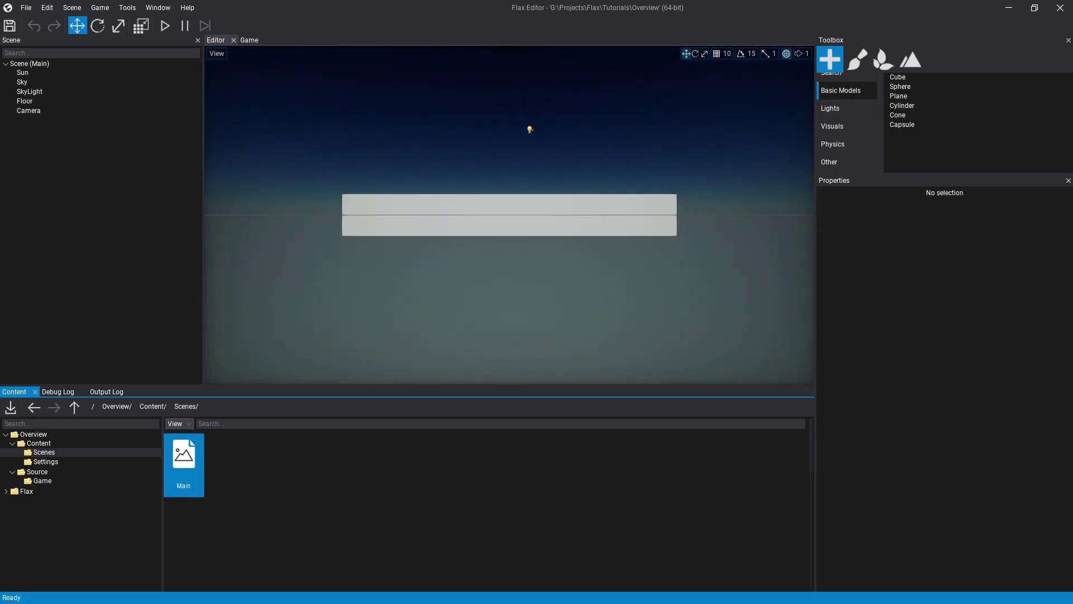
# - Add an empty actor to the Main scene
pyautogui.press('s')
pyautogui.moveTo(509, 215); pyautogui.dragTo(414, 290, button='right')
pyautogui.press('w')
pyautogui.press('d')
pyautogui.press('s')
pyautogui.rightClick(63, 137)
pyautogui.moveTo(78, 306)
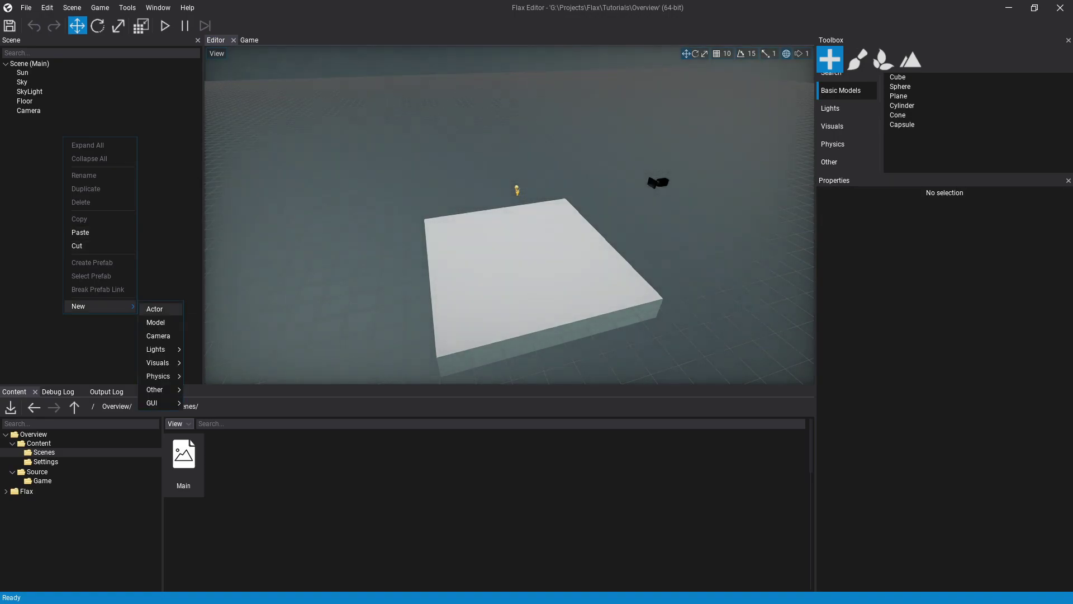
pyautogui.click(158, 307)
# - Rename the new empty actor to Lighting
pyautogui.rightClick(31, 127)
pyautogui.click(29, 131)
pyautogui.rightClick(36, 125)
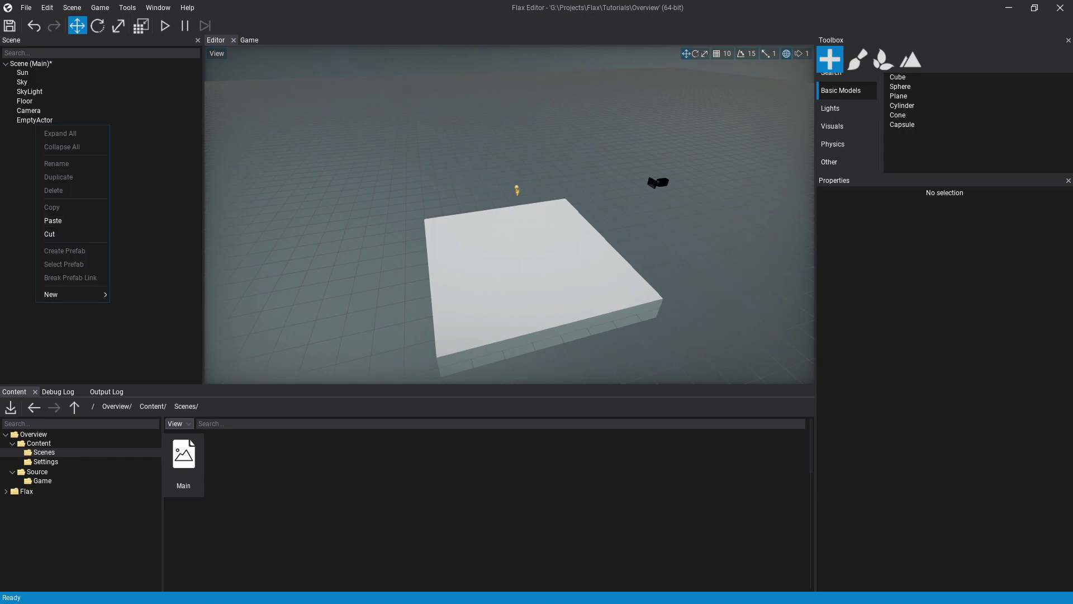
pyautogui.rightClick(25, 120)
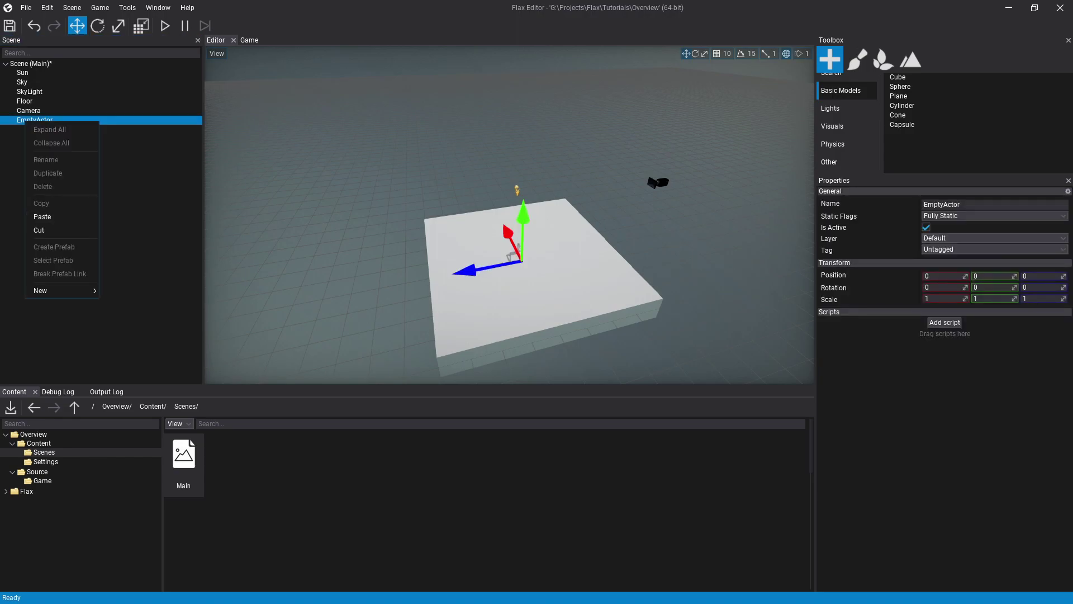
pyautogui.click(26, 119)
pyautogui.rightClick(35, 121)
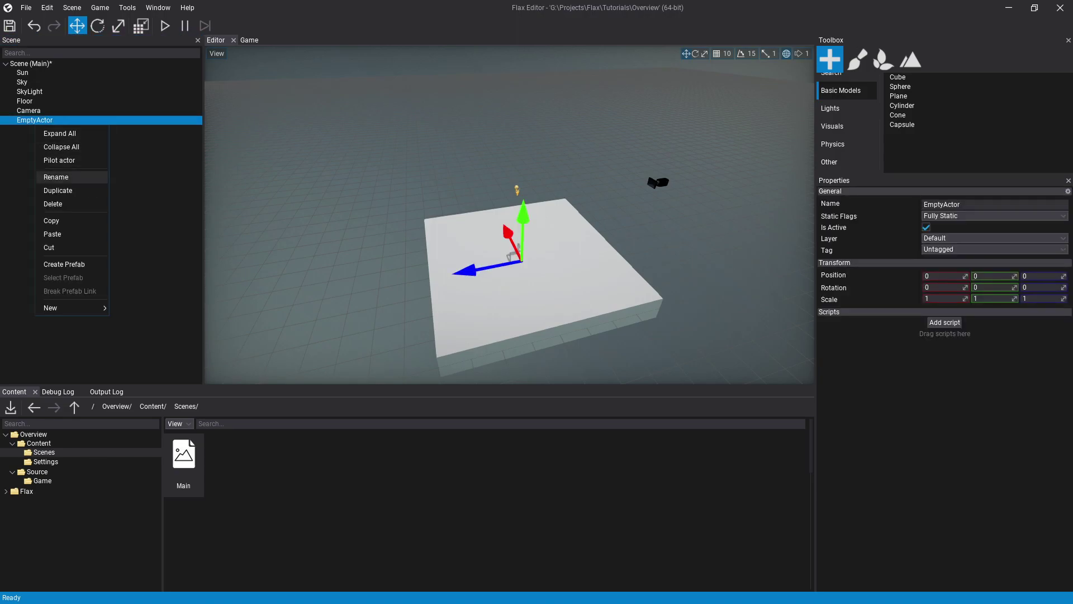
pyautogui.click(56, 176)
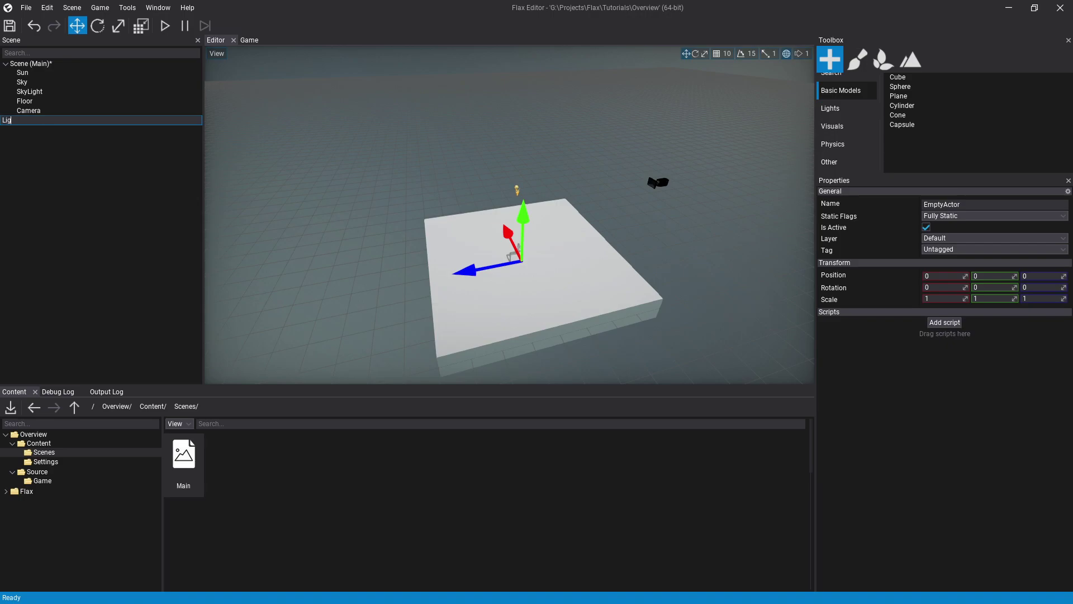
pyautogui.press('Return')
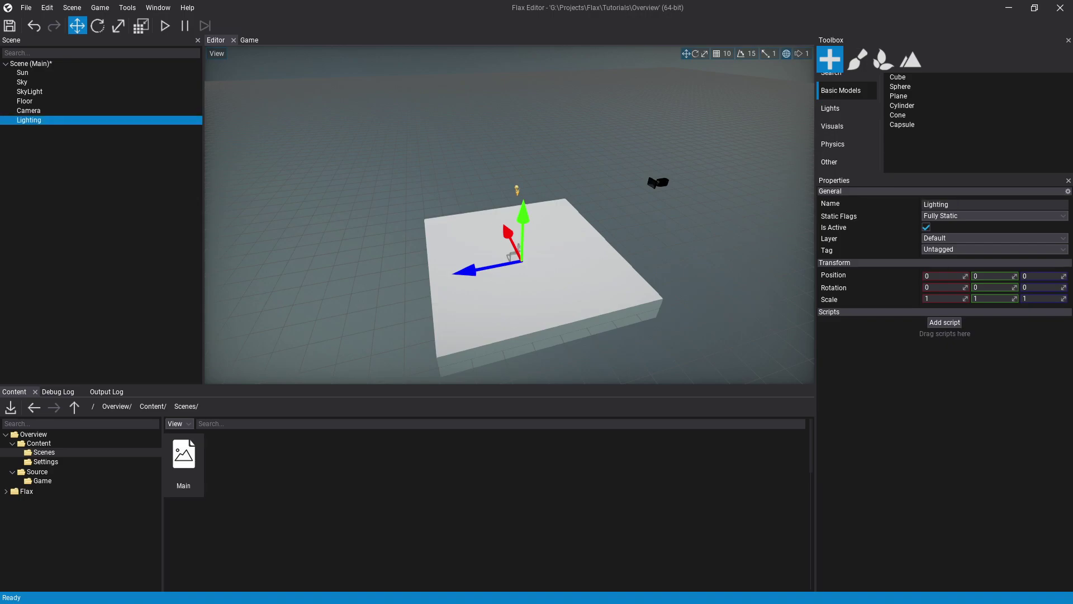
# - Parent the Sun, Sky and SkyLight actors to Lighting, then collapse the group and clear the selection
pyautogui.click(29, 91)
pyautogui.keyDown('shift'); pyautogui.click(25, 72); pyautogui.keyUp('shift')
pyautogui.moveTo(24, 74); pyautogui.dragTo(28, 121)
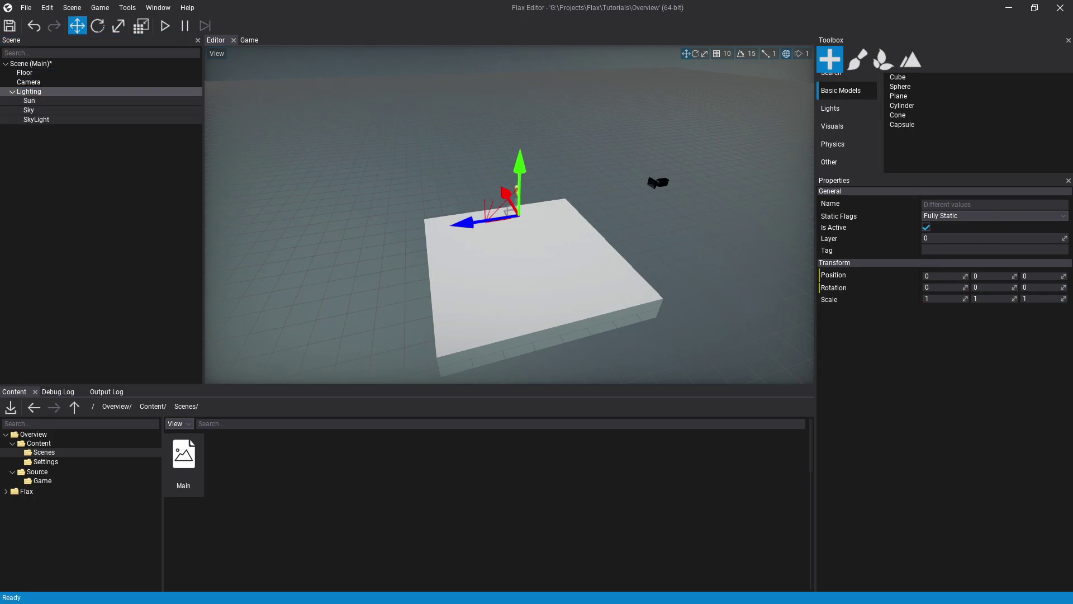
pyautogui.click(13, 92)
pyautogui.click(324, 167)
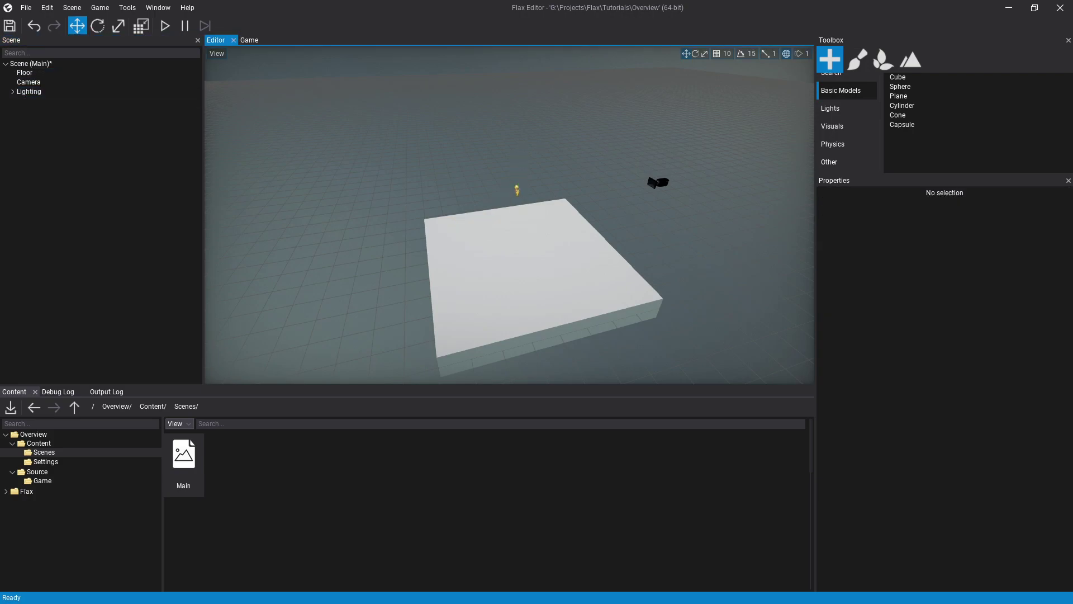
# - Add another empty actor to the scene and rename it Static
pyautogui.rightClick(52, 152)
pyautogui.moveTo(65, 320)
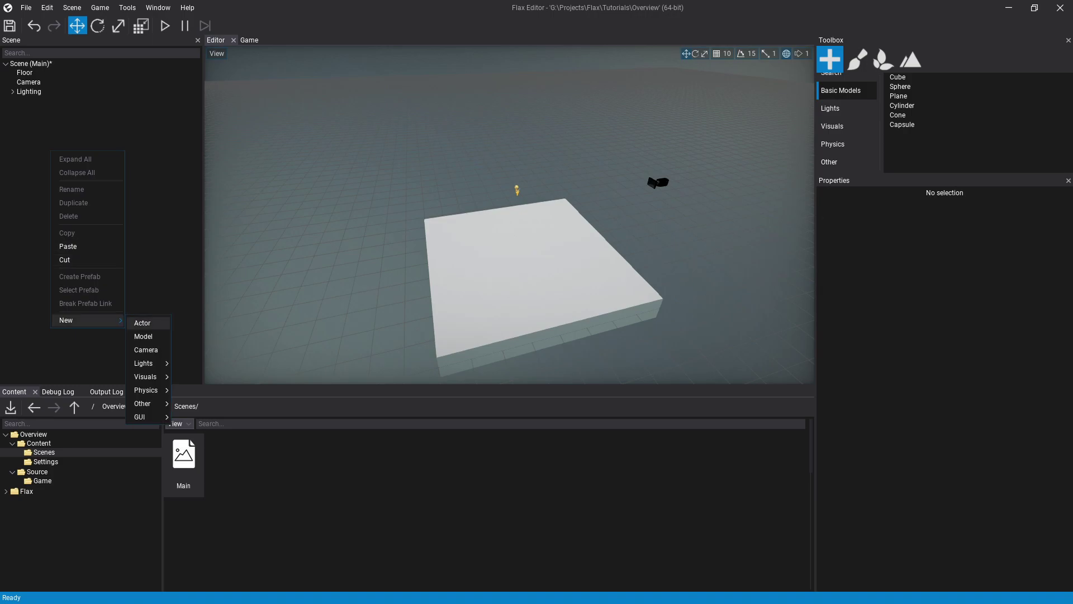
pyautogui.click(147, 322)
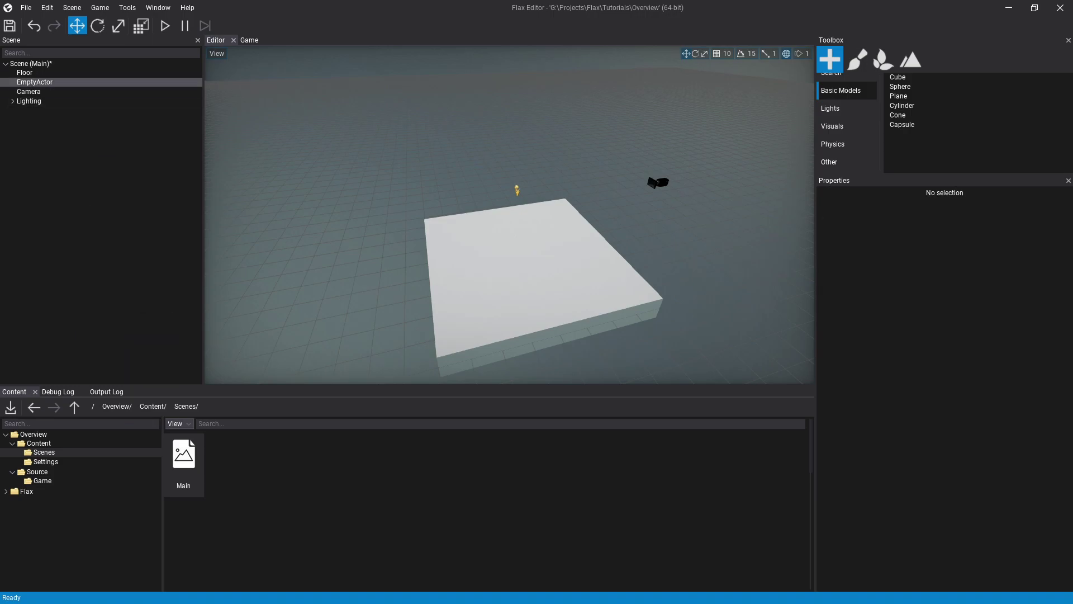
pyautogui.rightClick(39, 79)
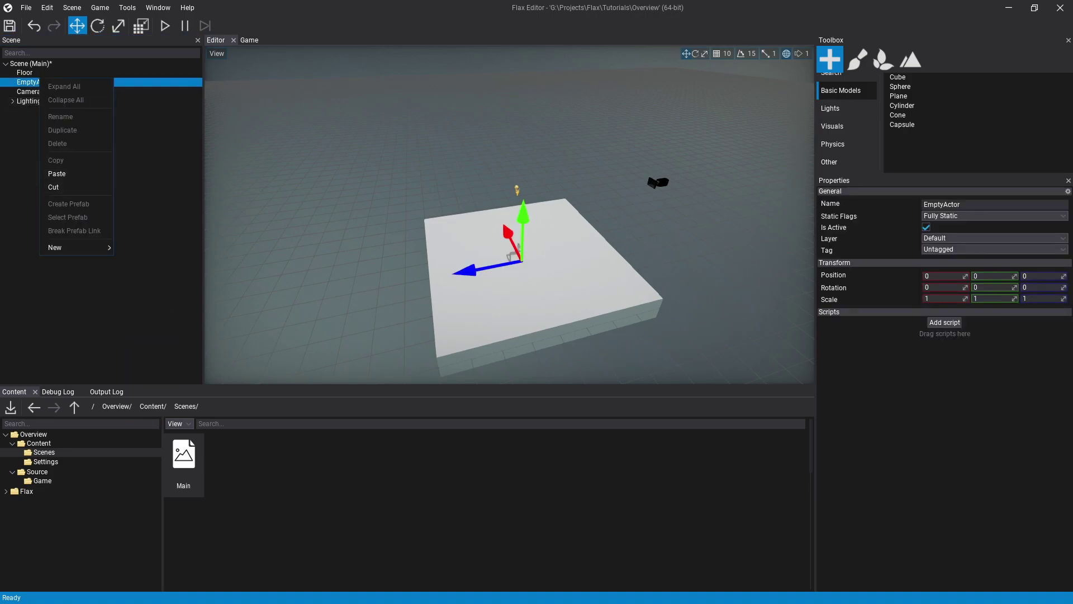
pyautogui.rightClick(22, 85)
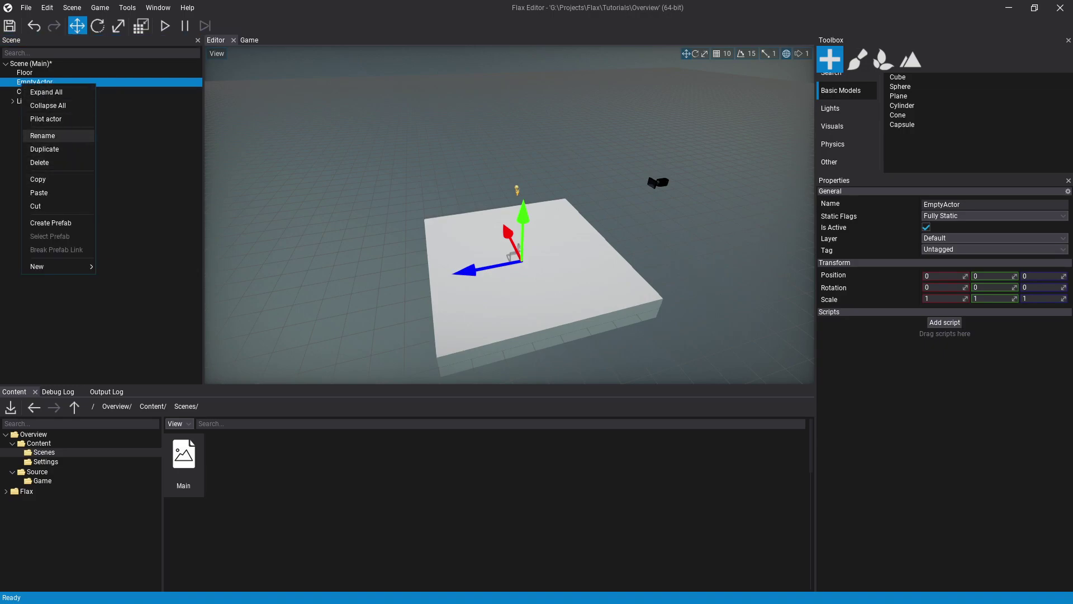
pyautogui.click(42, 136)
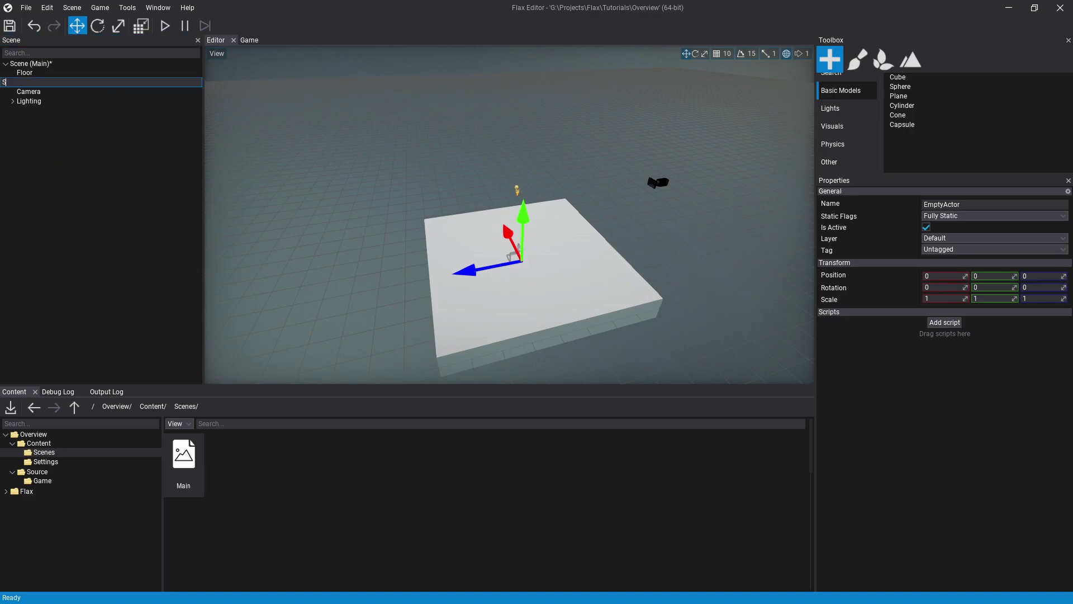
pyautogui.write('Static')
pyautogui.press('Return')
# - Parent the Floor actor to Static, collapse the group and keep Static selected
pyautogui.moveTo(25, 73); pyautogui.dragTo(27, 83)
pyautogui.click(12, 73)
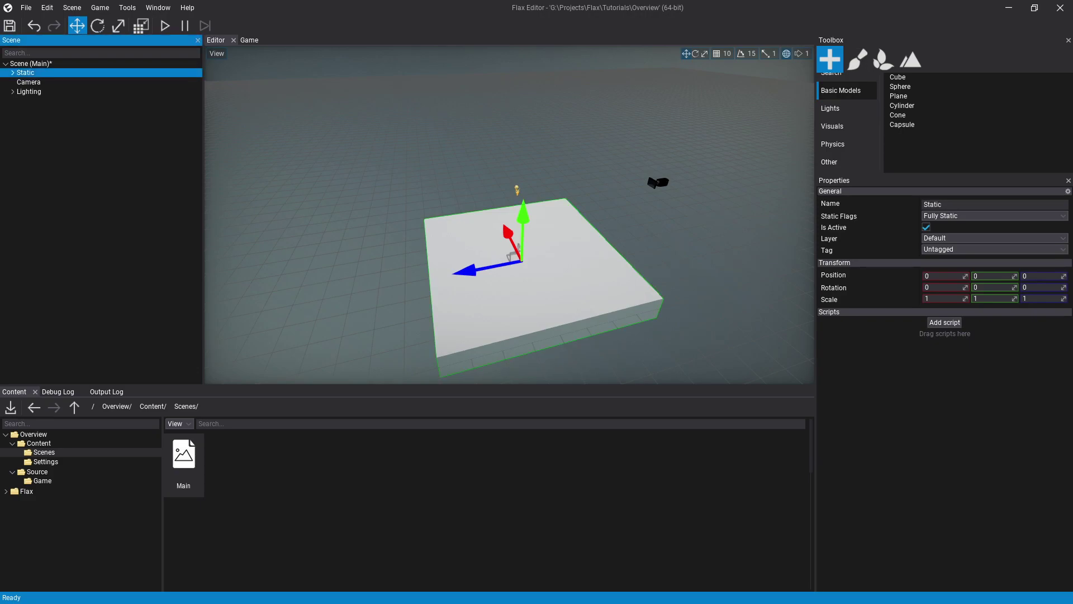
pyautogui.scroll(-4, 509, 215)
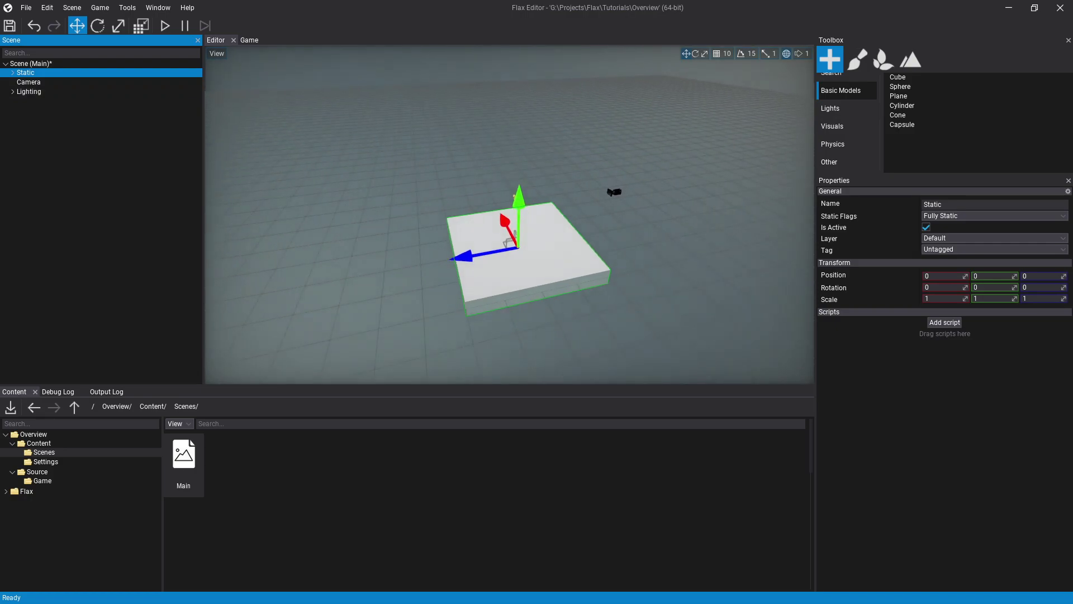
pyautogui.click(559, 145)
pyautogui.click(26, 73)
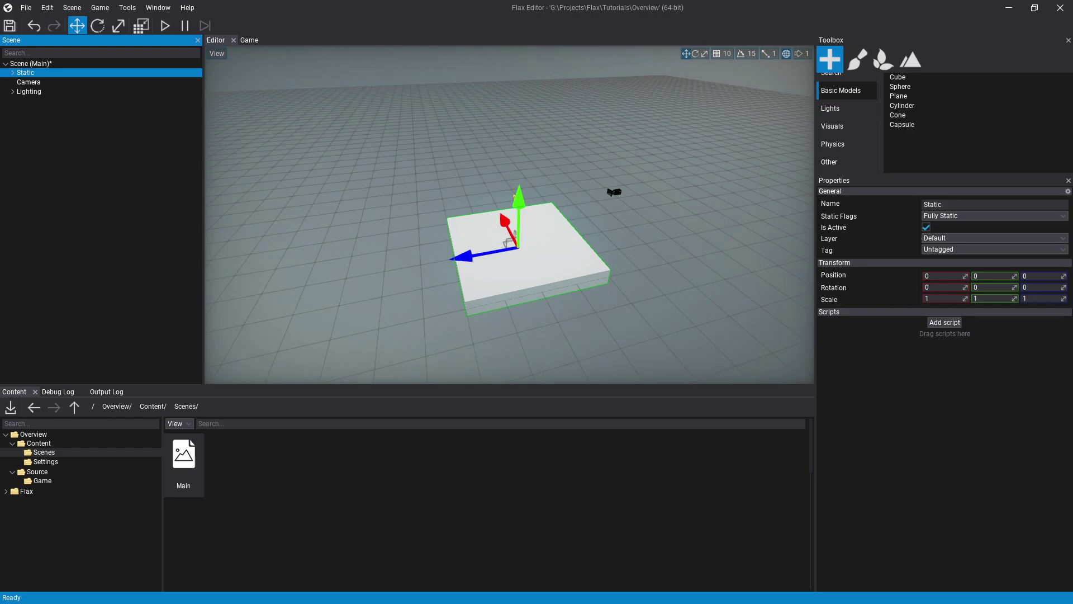
# - Place a Spot Light from the Lights category beside the floor's far corner, at about X 219, Y 0, Z -293
pyautogui.scroll(-3, 509, 224)
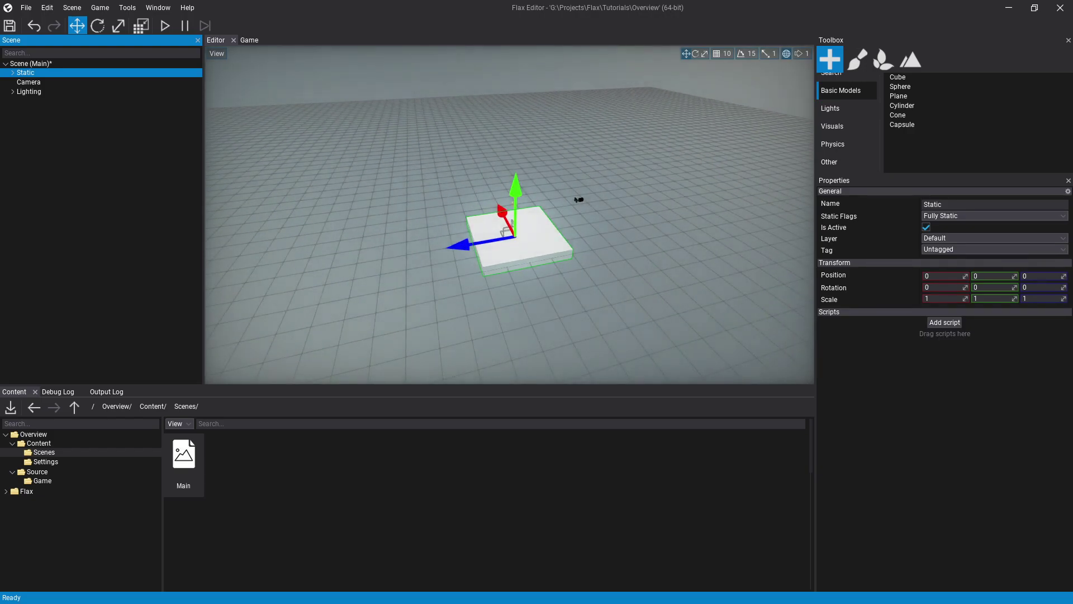
pyautogui.scroll(4, 509, 214)
pyautogui.scroll(1, 847, 122)
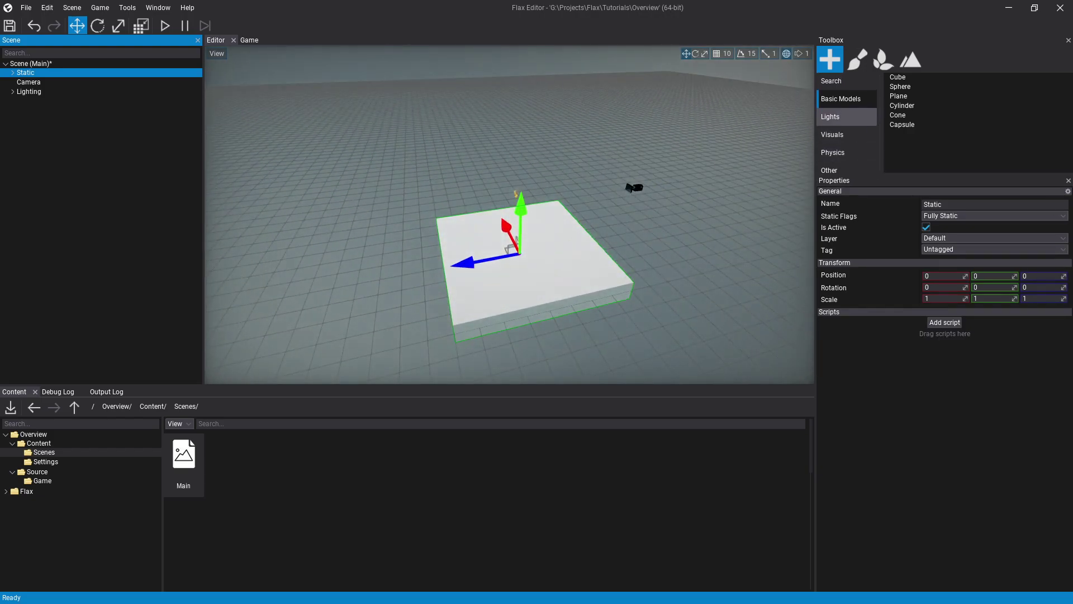
pyautogui.click(847, 116)
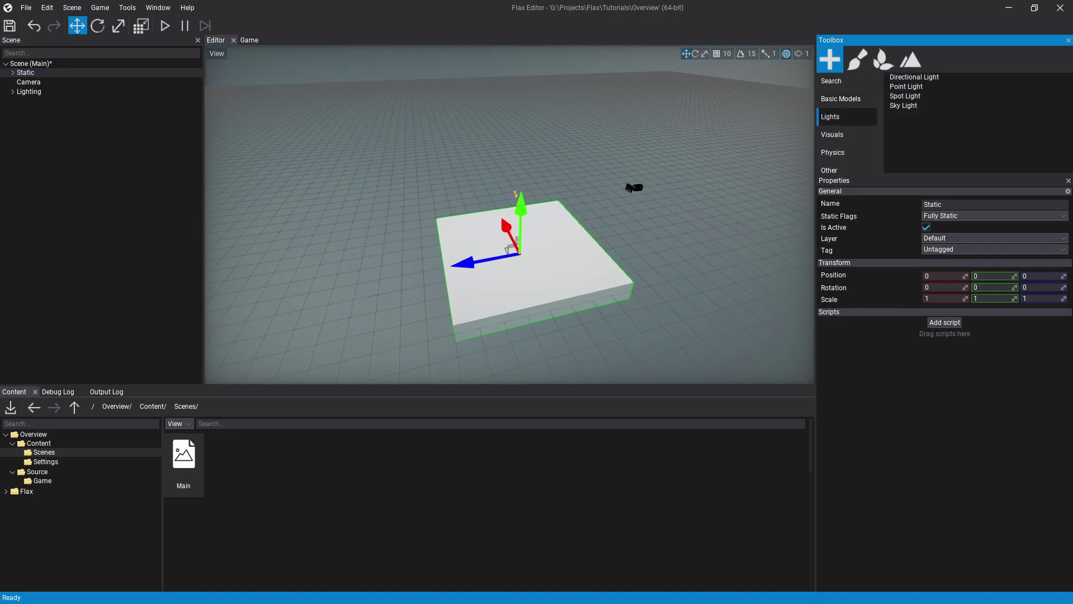
pyautogui.moveTo(905, 96); pyautogui.dragTo(580, 201)
pyautogui.scroll(4, 580, 200)
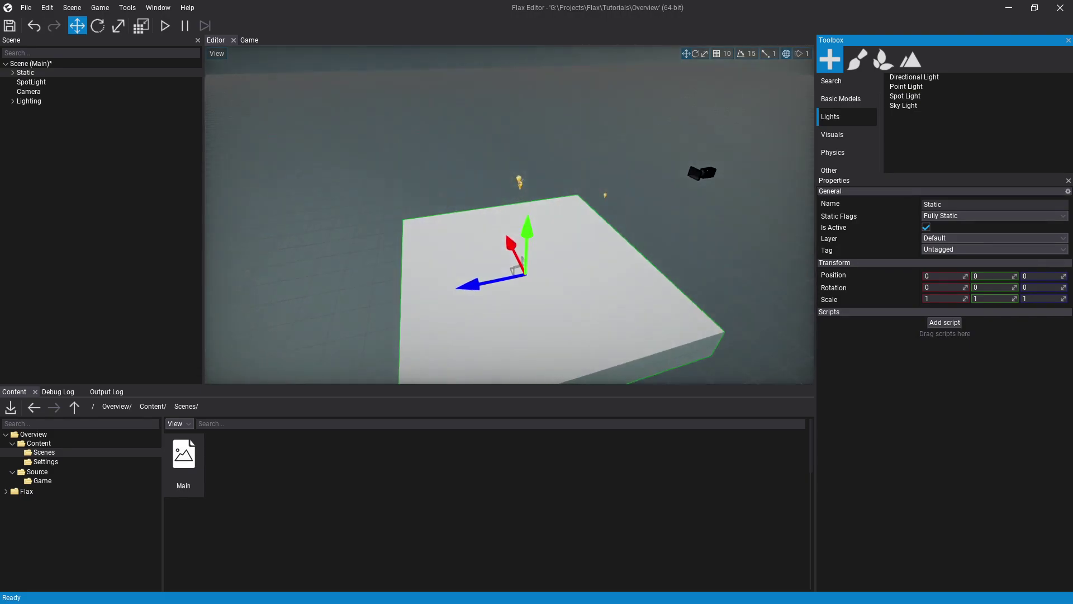
# - Select the spot light and move it above the floor to about X -19, Y 132, Z -156
pyautogui.click(615, 192)
pyautogui.click(616, 193)
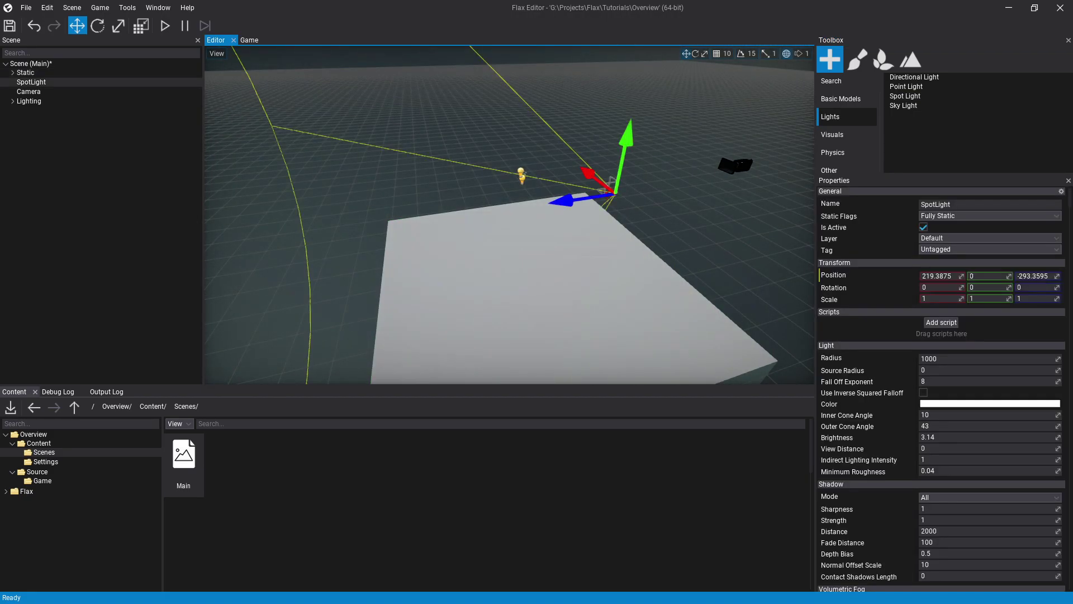
pyautogui.moveTo(566, 200); pyautogui.dragTo(566, 136)
pyautogui.moveTo(556, 174); pyautogui.dragTo(600, 201)
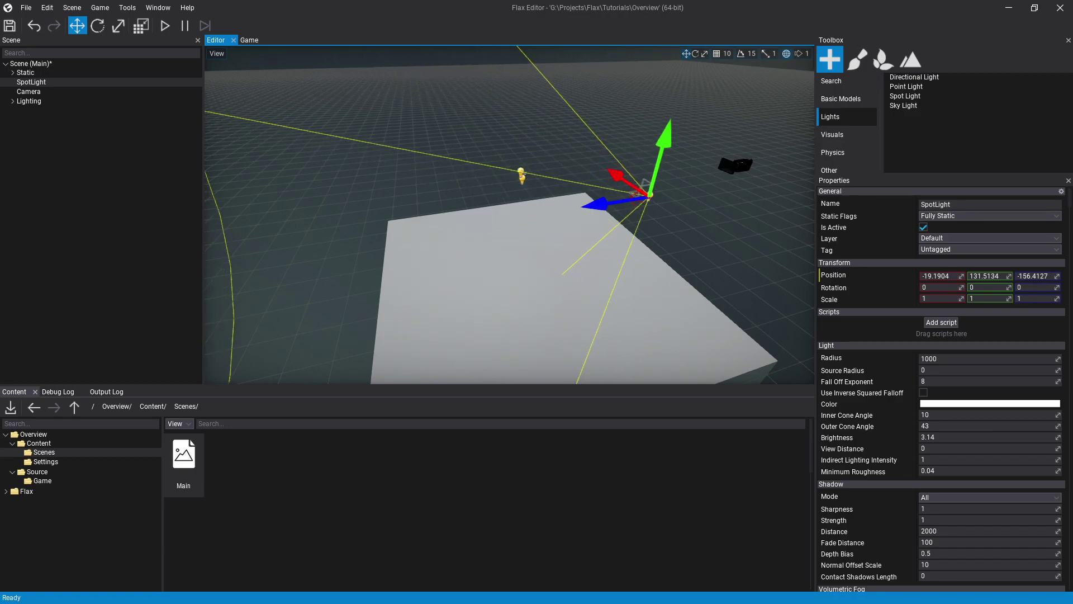
# - Set the translation snap value to 100 and keep the spot light selected
pyautogui.click(726, 54)
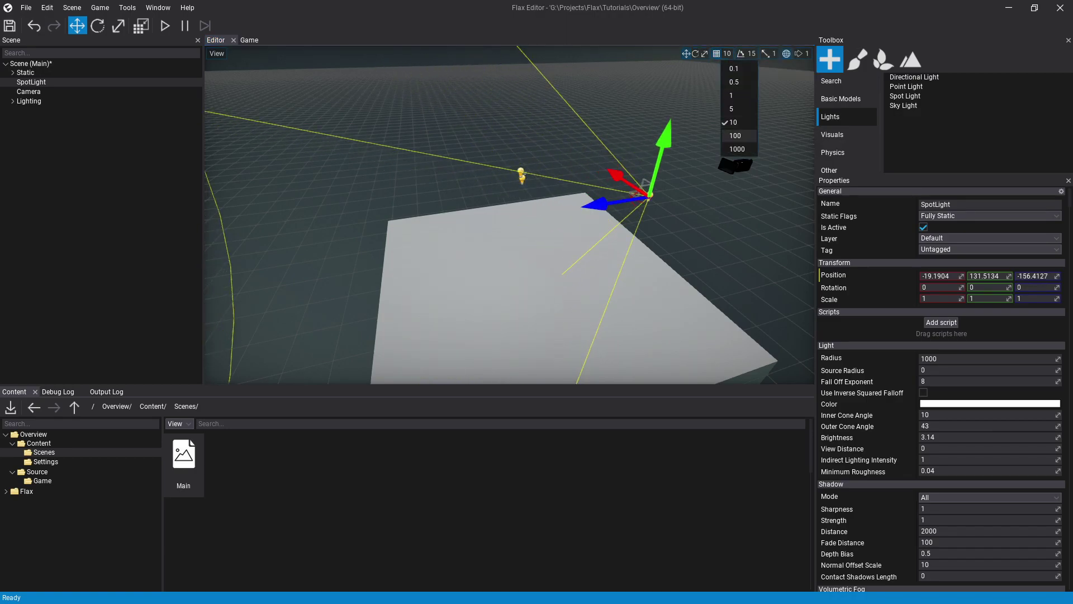
pyautogui.click(735, 135)
pyautogui.keyDown('ctrl'); pyautogui.click(594, 204); pyautogui.keyUp('ctrl')
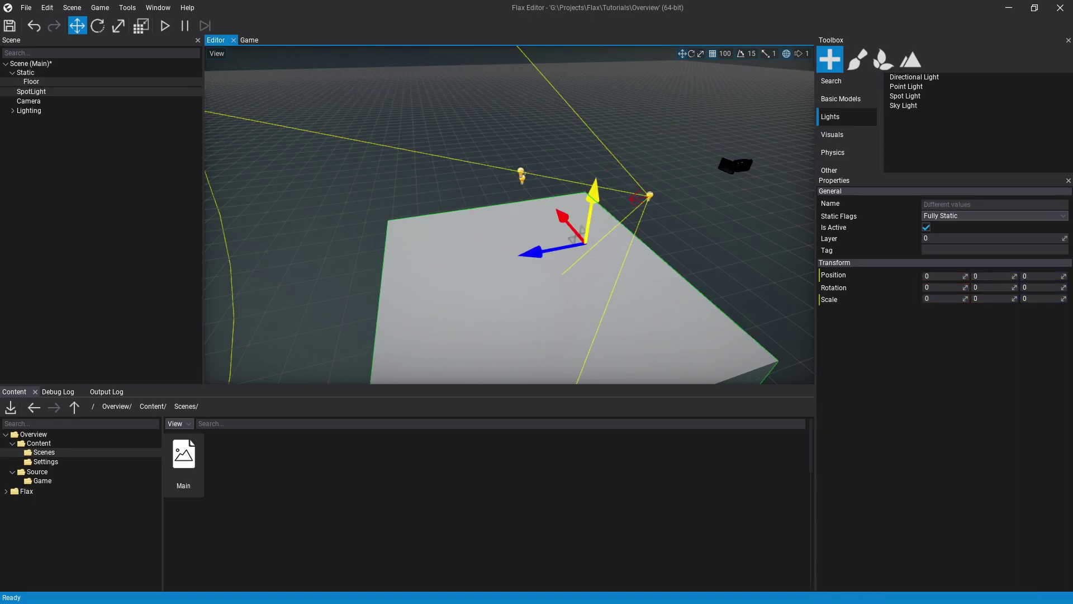
pyautogui.click(649, 196)
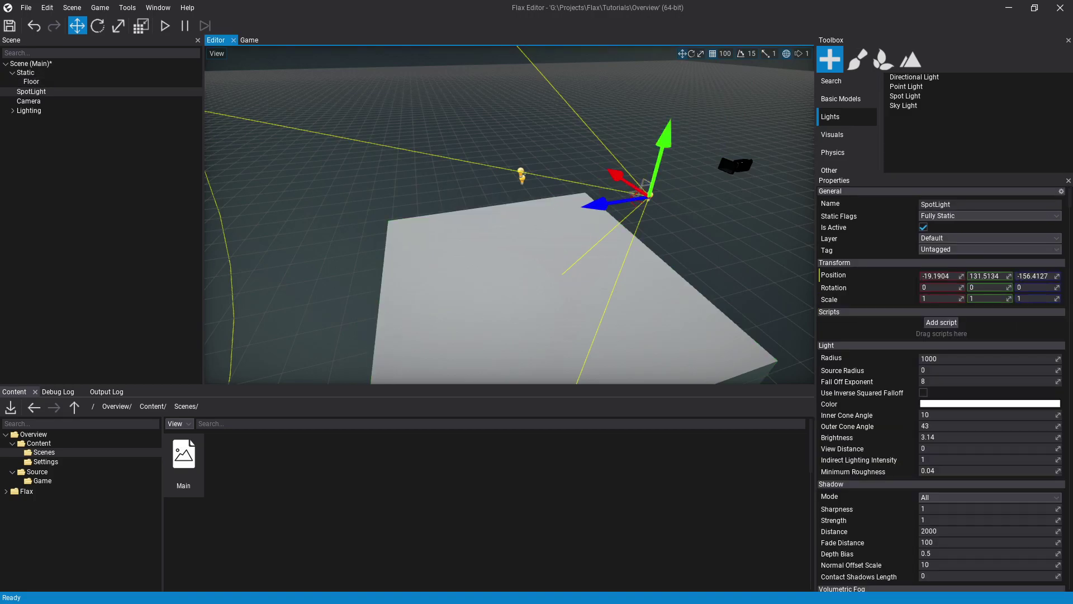
pyautogui.moveTo(604, 202)
pyautogui.mouseDown()
pyautogui.moveTo(456, 223)
pyautogui.moveTo(606, 203)
pyautogui.mouseUp()
pyautogui.click(766, 53)
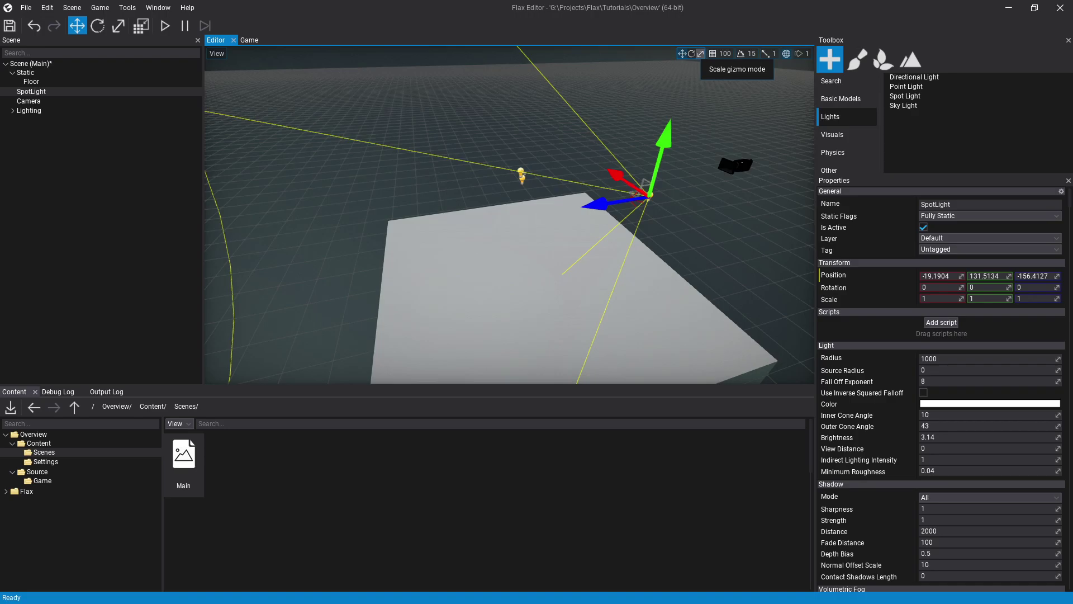
# - Rotate the spot light about 60 degrees around its X axis so it shines onto the floor
pyautogui.press('2')
pyautogui.press('3')
pyautogui.press('2')
pyautogui.press('1')
pyautogui.press('2')
pyautogui.moveTo(594, 240); pyautogui.dragTo(619, 253)
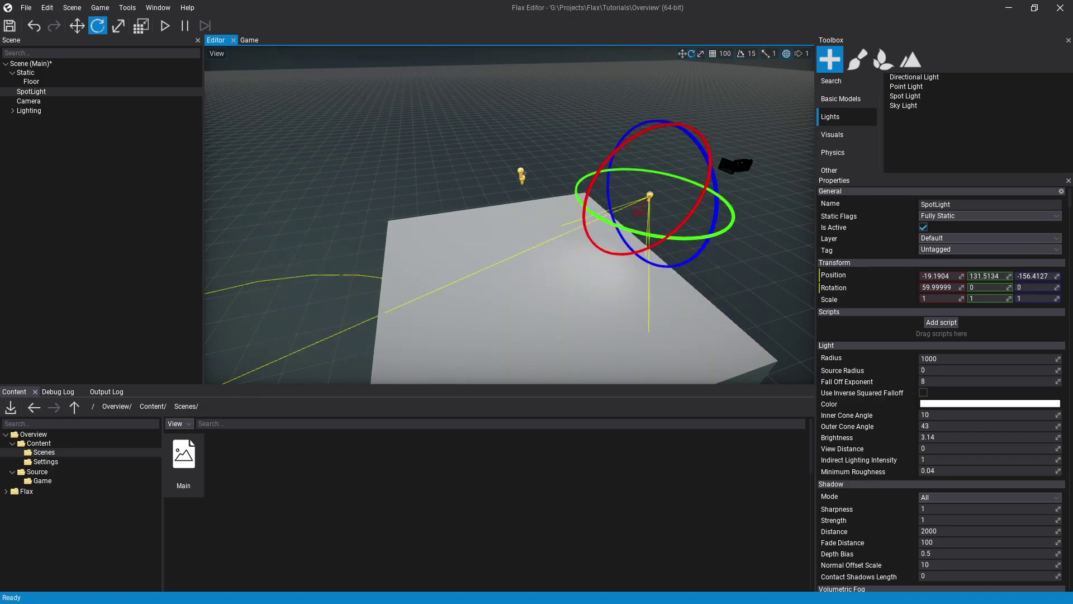
# - Parent the spot light to the Lighting group and change its light color to red
pyautogui.click(31, 91)
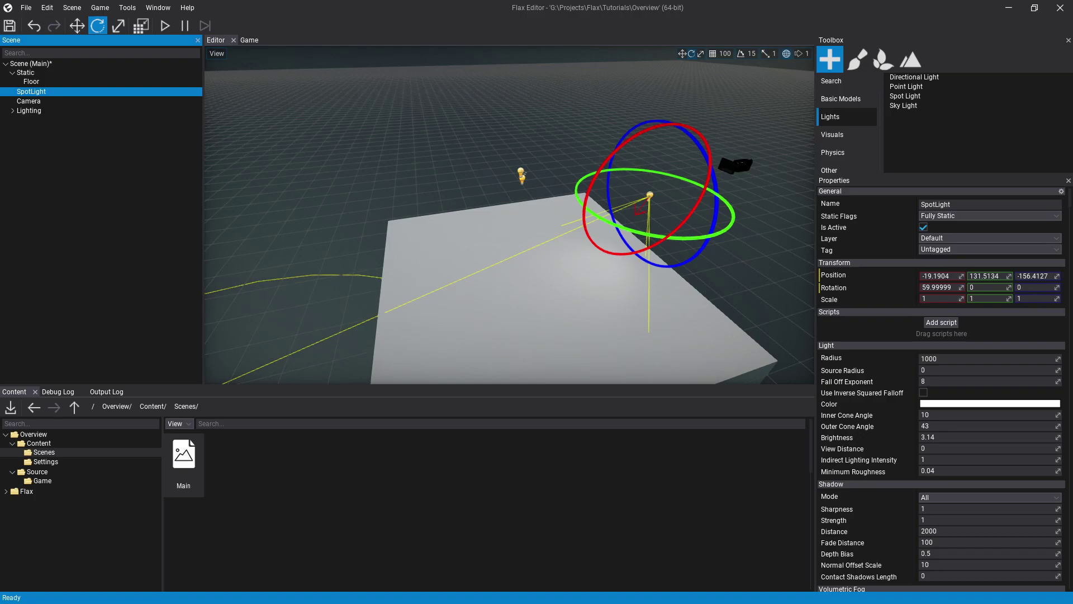
pyautogui.moveTo(32, 91); pyautogui.dragTo(29, 110)
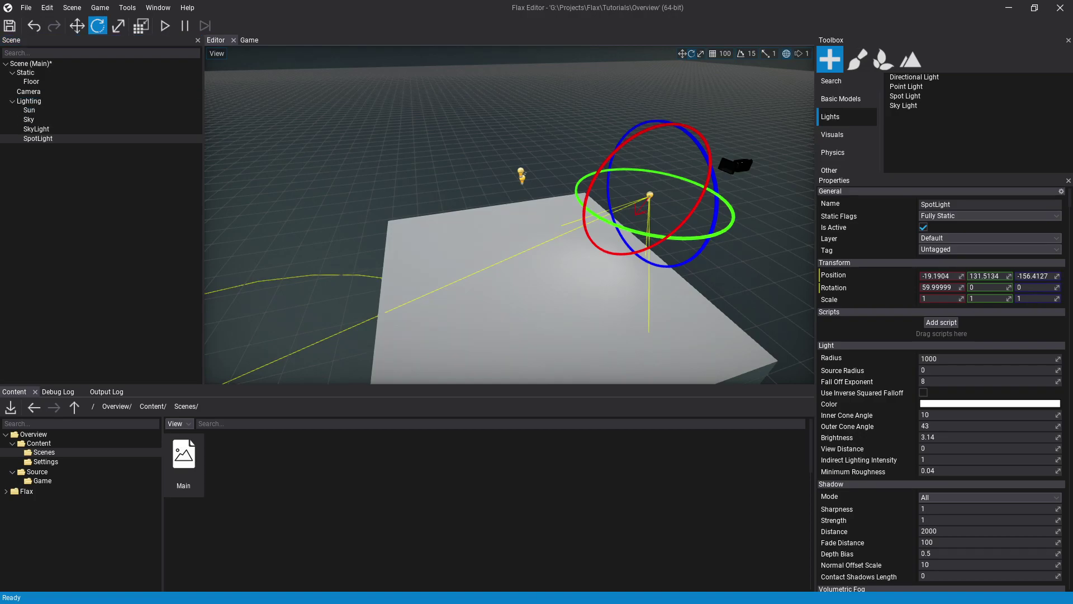
pyautogui.click(973, 404)
pyautogui.moveTo(795, 303)
pyautogui.mouseDown()
pyautogui.moveTo(808, 280)
pyautogui.moveTo(812, 292)
pyautogui.mouseUp()
pyautogui.click(861, 405)
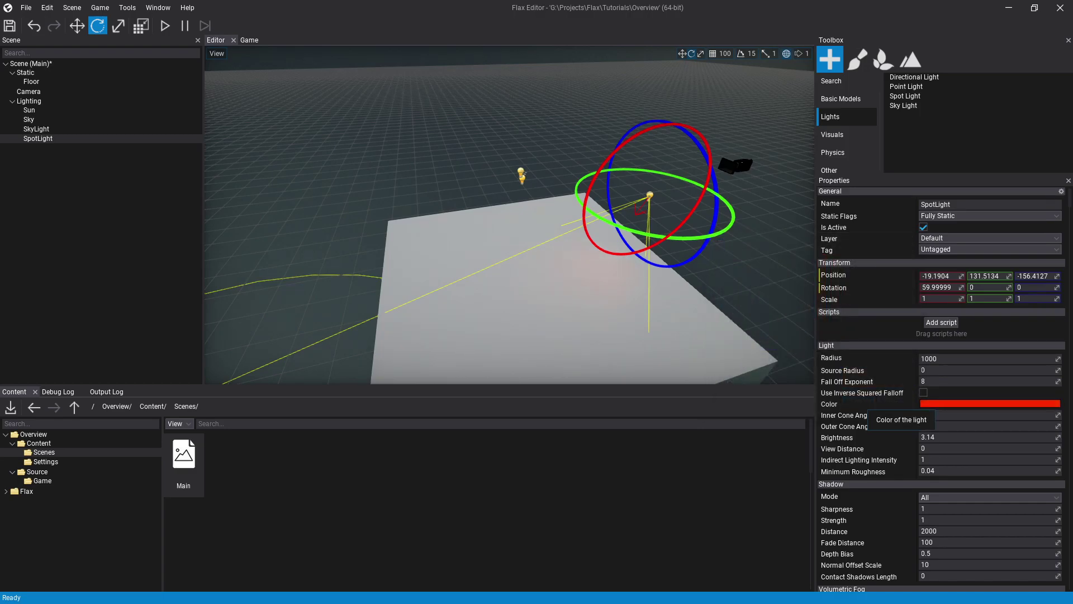
# - Set the spot light's brightness to 10 and clear the selection
pyautogui.click(947, 437)
pyautogui.press('BackSpace')
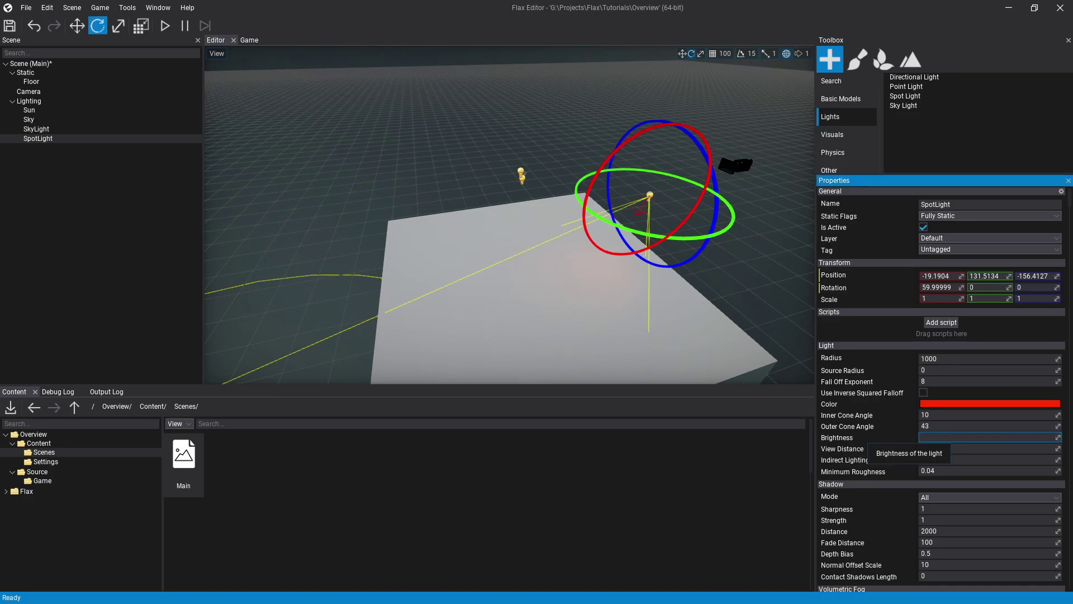
pyautogui.write('10')
pyautogui.press('Return')
pyautogui.scroll(-2, 726, 251)
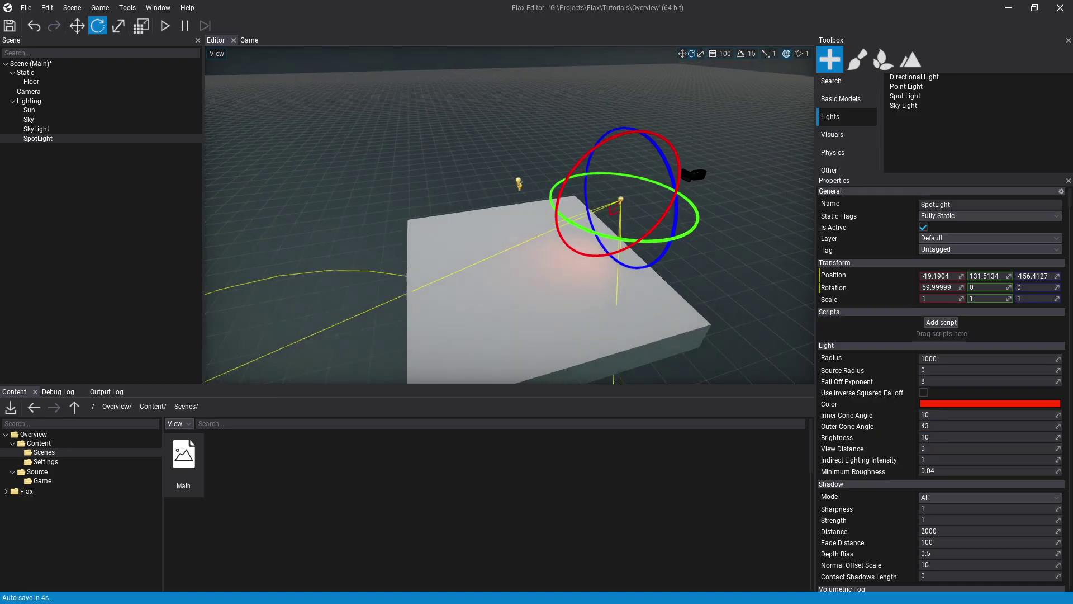
pyautogui.click(726, 252)
pyautogui.press('w')
pyautogui.moveTo(510, 214); pyautogui.dragTo(598, 208, button='right')
pyautogui.press('d')
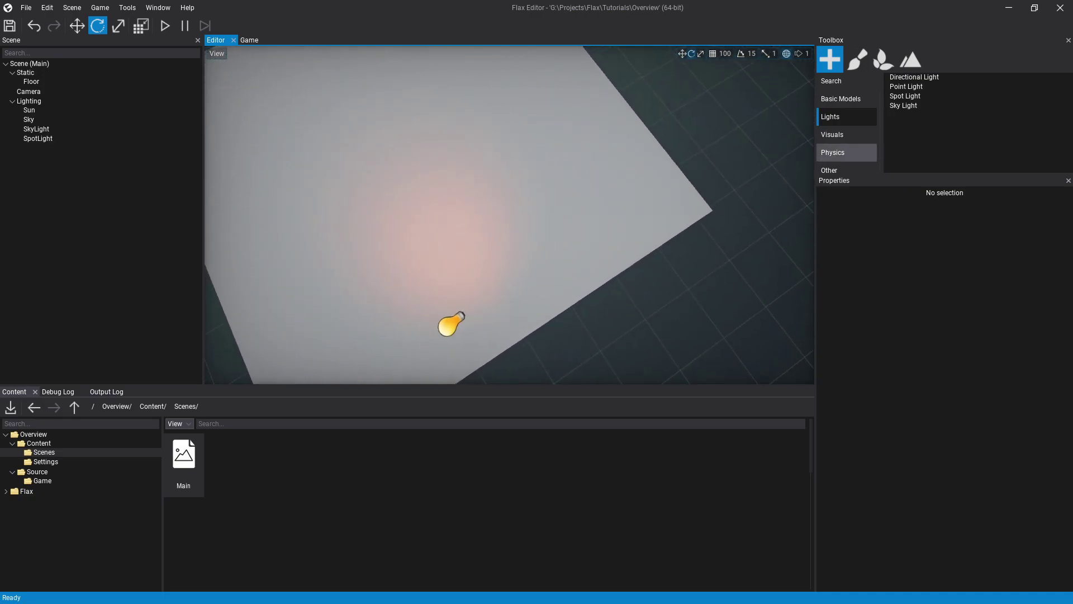
# - Add a Rigid Body from the Physics category to the scene root and set its static flags to None
pyautogui.click(846, 152)
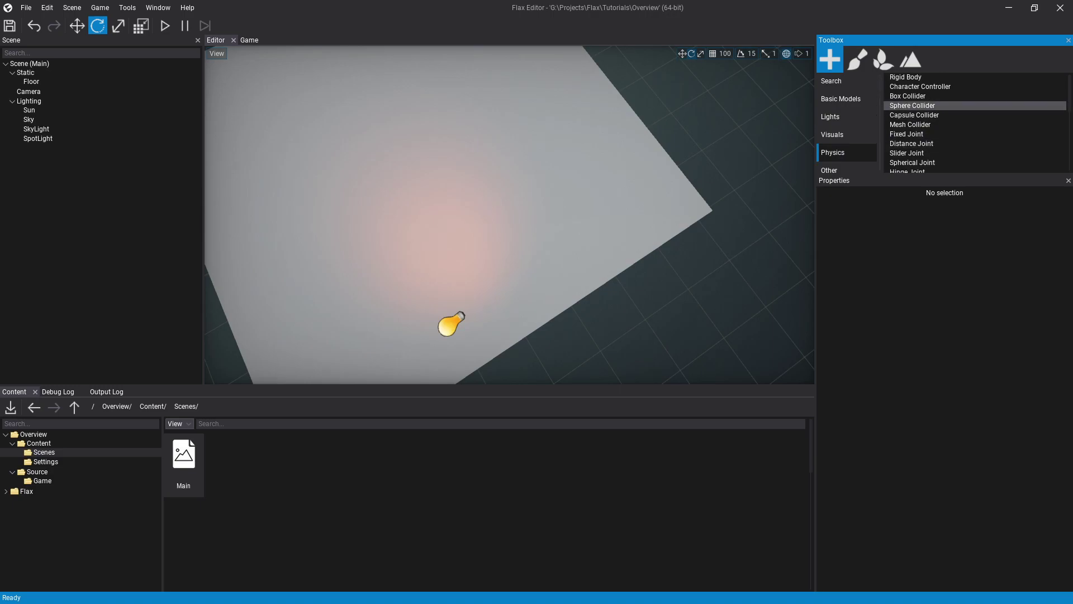
pyautogui.moveTo(906, 78); pyautogui.dragTo(29, 87)
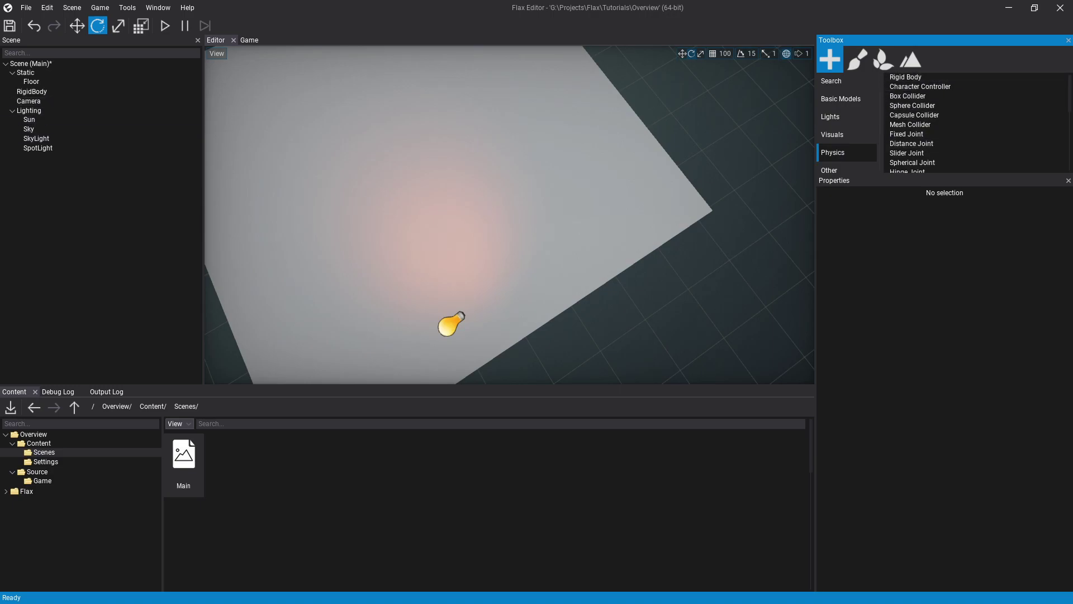
pyautogui.click(31, 91)
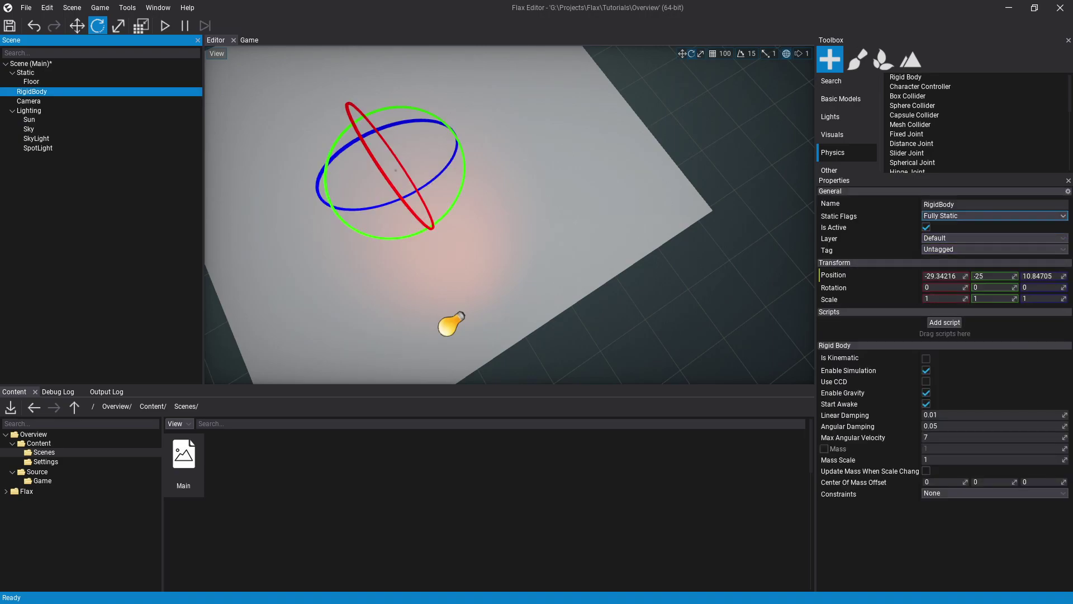
pyautogui.click(950, 215)
pyautogui.click(955, 241)
pyautogui.click(956, 216)
pyautogui.click(945, 229)
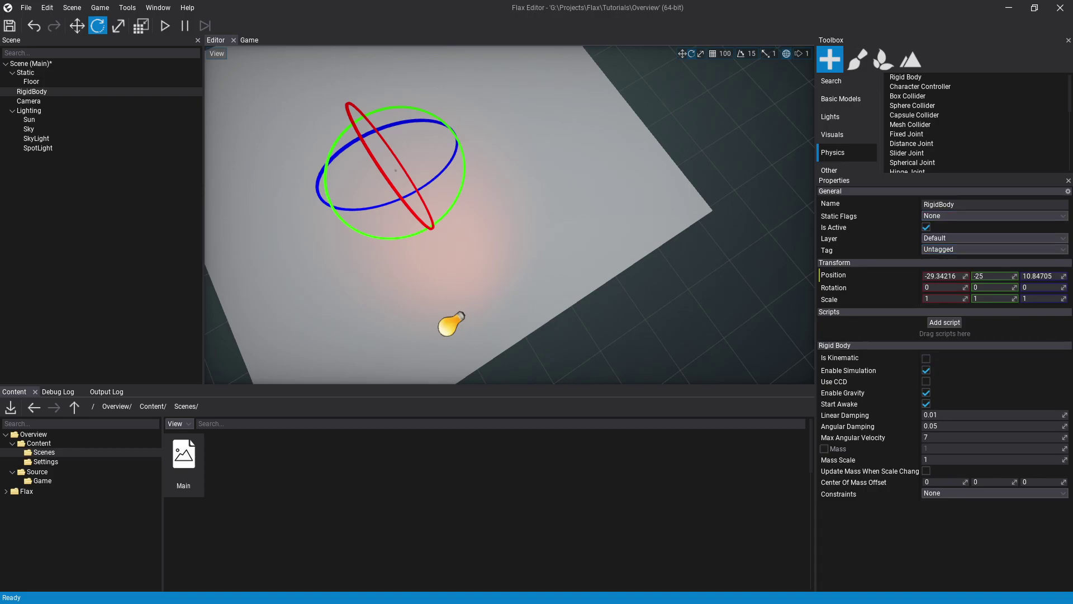
# - Disable the rigid body's Start Awake option and delete the rigid body from the scene
pyautogui.click(926, 393)
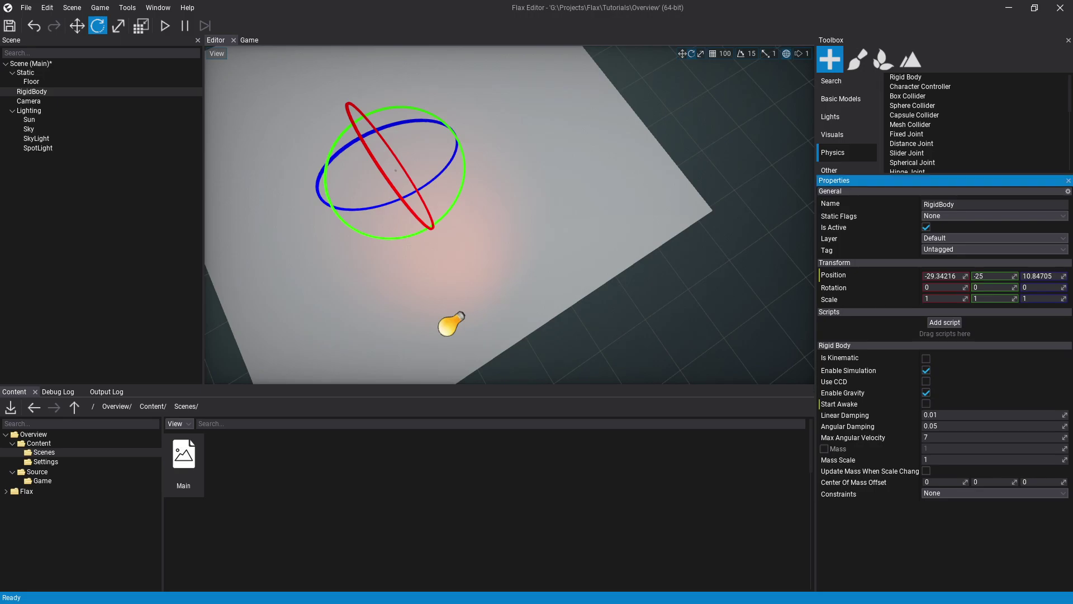
pyautogui.rightClick(71, 92)
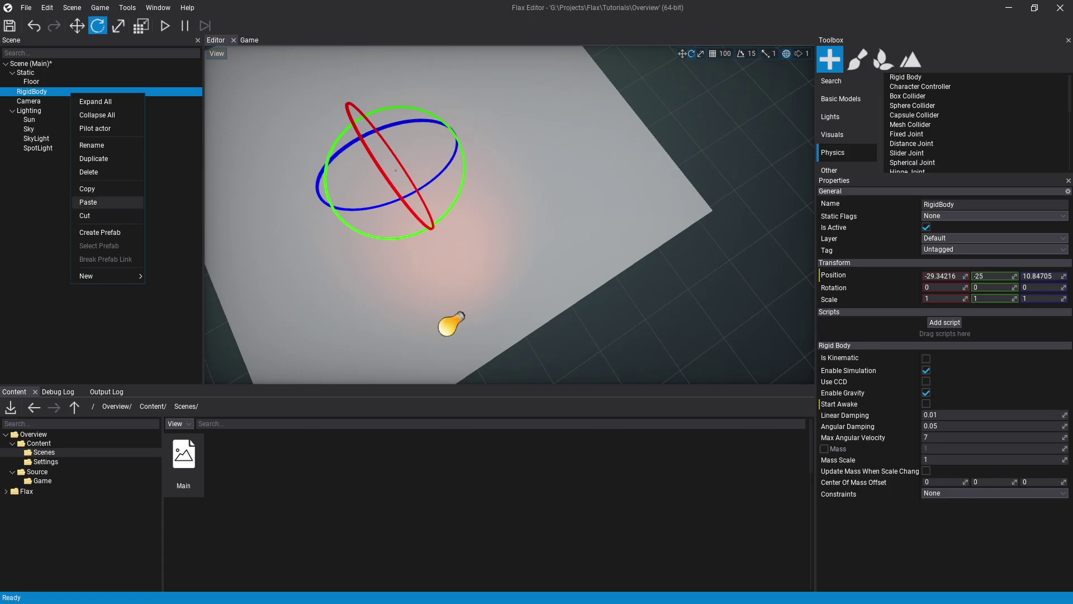
pyautogui.click(89, 171)
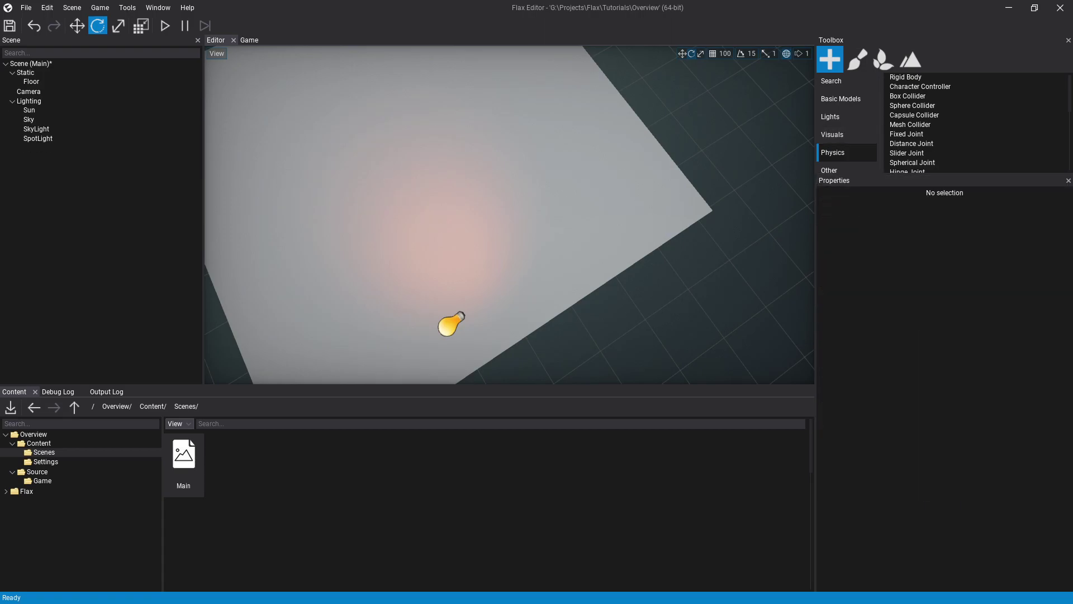
# - Place a Cube from the Basic Models category on the floor
pyautogui.click(842, 134)
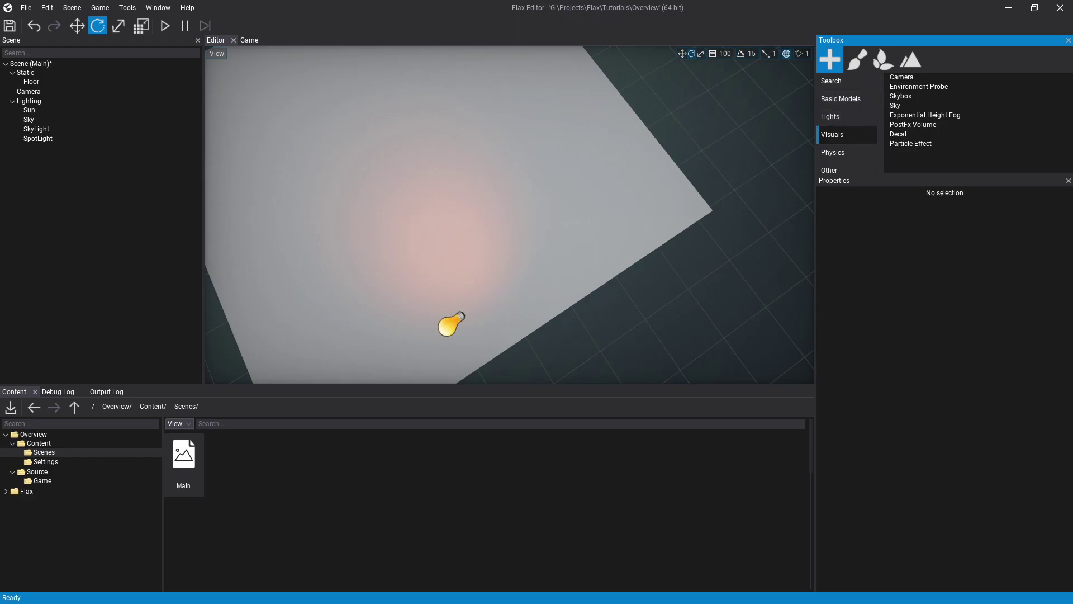
pyautogui.click(847, 99)
pyautogui.scroll(-3, 510, 215)
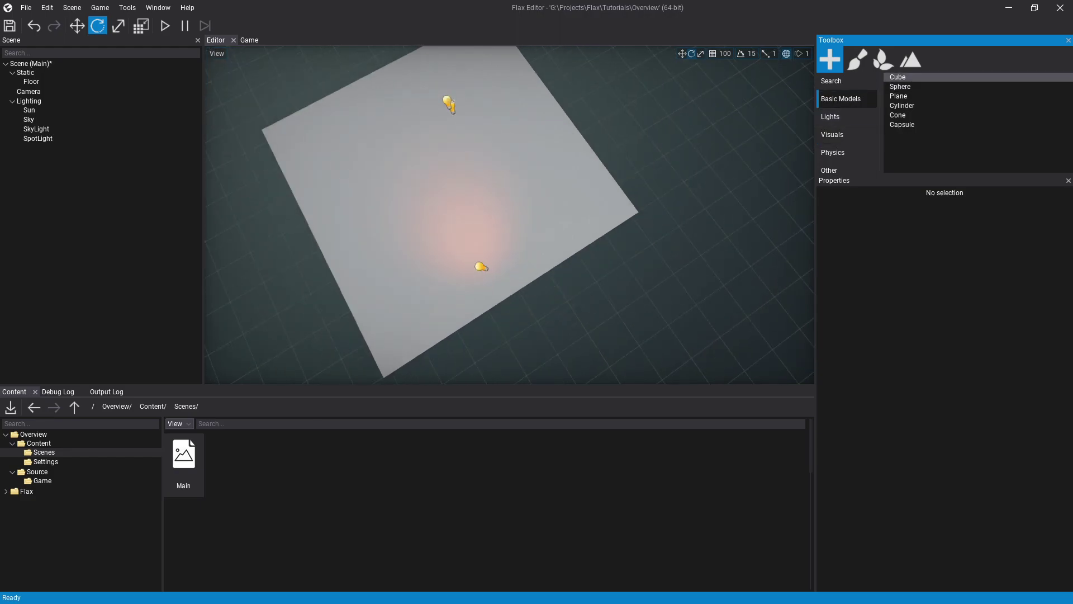
pyautogui.moveTo(898, 78); pyautogui.dragTo(503, 181)
# - Try moving the floor down to Y -400 and undo the move
pyautogui.scroll(6, 502, 182)
pyautogui.scroll(-3, 503, 182)
pyautogui.click(506, 196)
pyautogui.moveTo(506, 196); pyautogui.dragTo(461, 125, button='right')
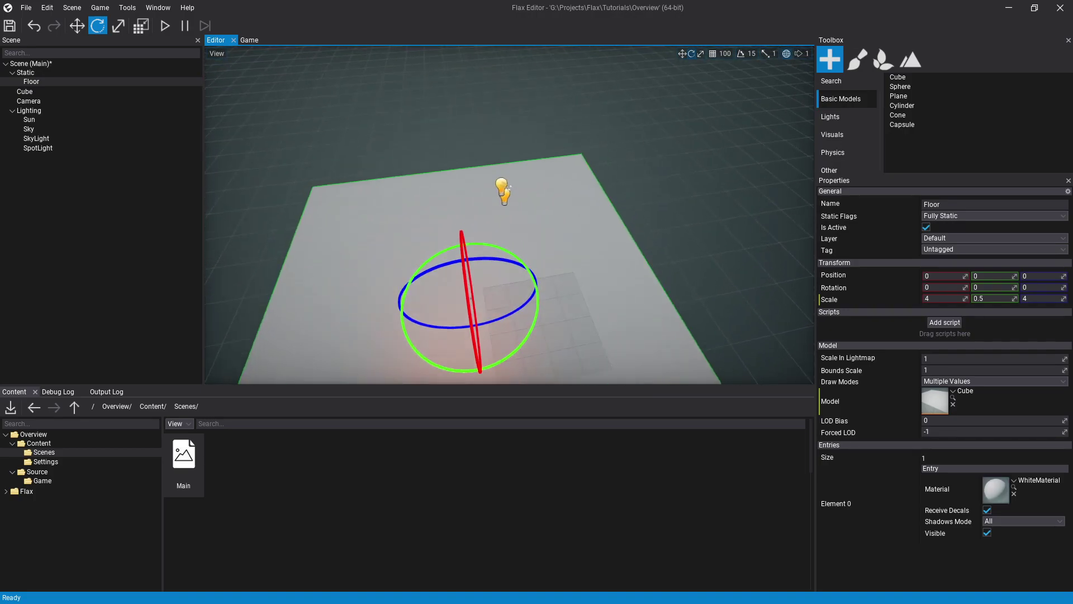
pyautogui.press('1')
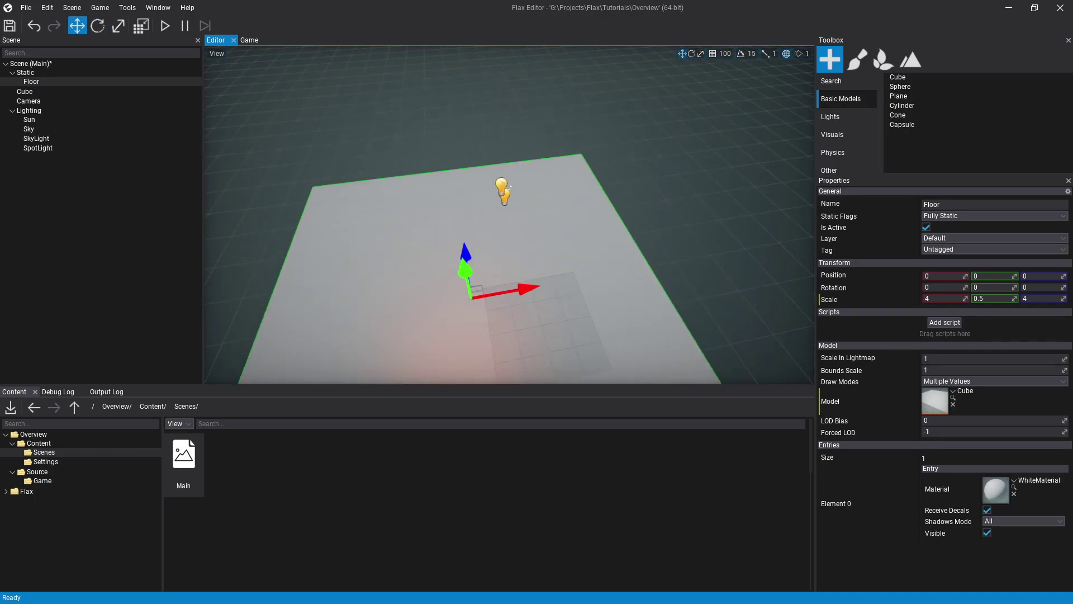
pyautogui.moveTo(465, 269); pyautogui.dragTo(486, 370)
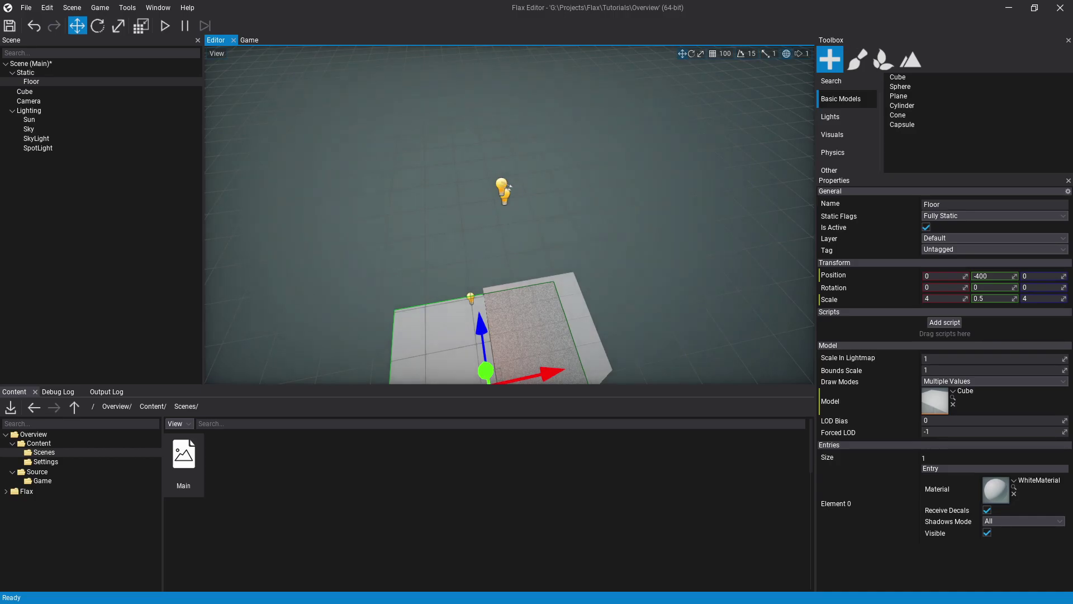
pyautogui.hotkey('ctrl', 'z')
# - Select the cube and raise it above the floor's surface to about Y 73
pyautogui.click(523, 339)
pyautogui.moveTo(542, 323); pyautogui.dragTo(557, 256)
pyautogui.moveTo(562, 254); pyautogui.dragTo(631, 193, button='right')
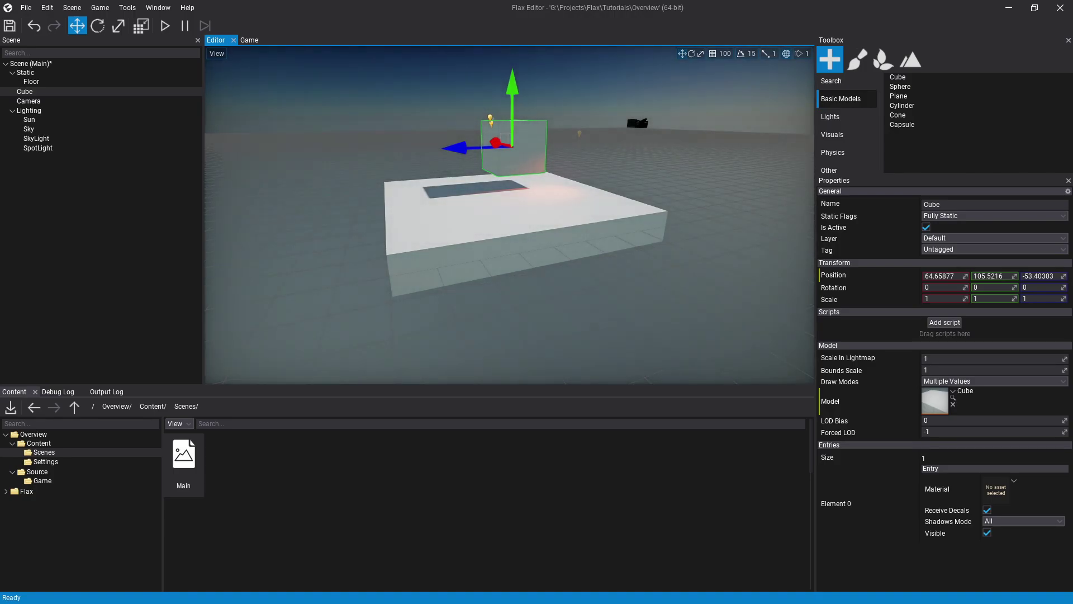
pyautogui.click(632, 76)
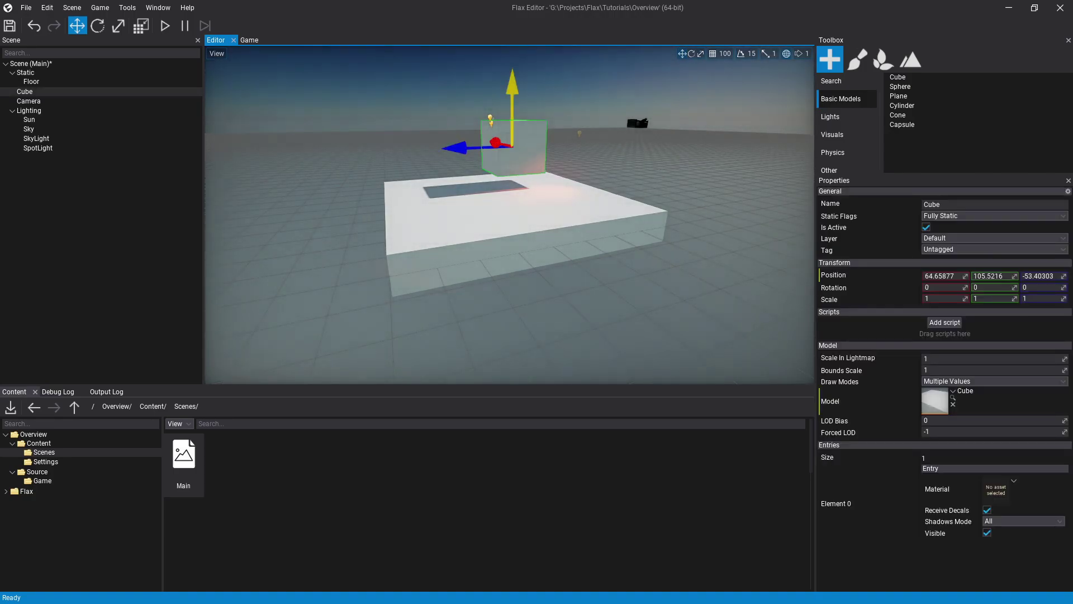
pyautogui.moveTo(509, 95); pyautogui.dragTo(508, 110)
pyautogui.press('Escape')
pyautogui.click(514, 165)
pyautogui.press('w')
pyautogui.moveTo(514, 165); pyautogui.dragTo(522, 160, button='right')
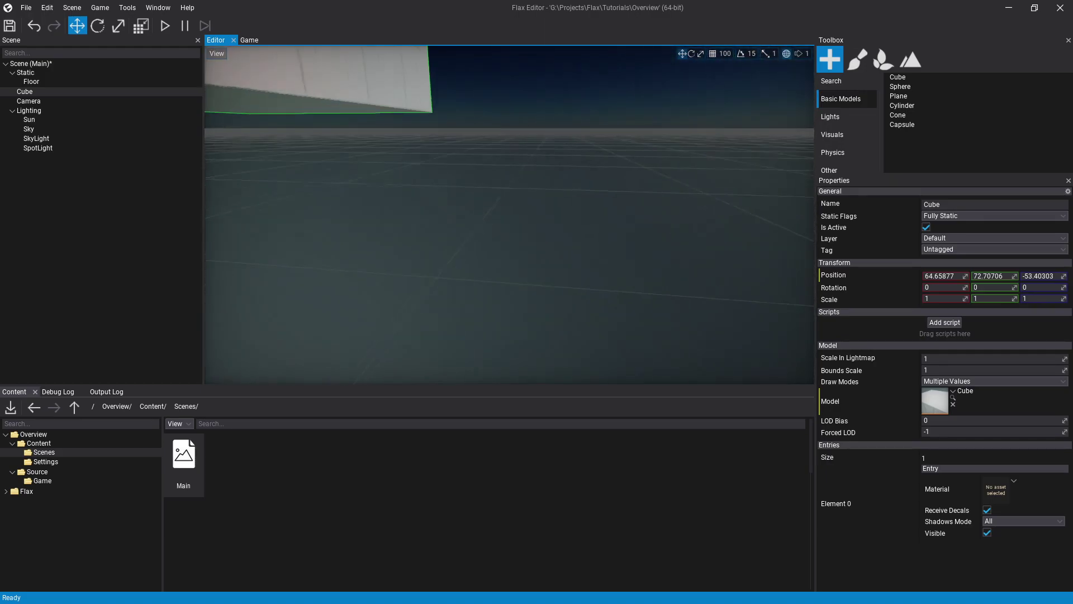
# - Create a new folder named Material inside the Content folder
pyautogui.click(184, 464)
pyautogui.click(39, 443)
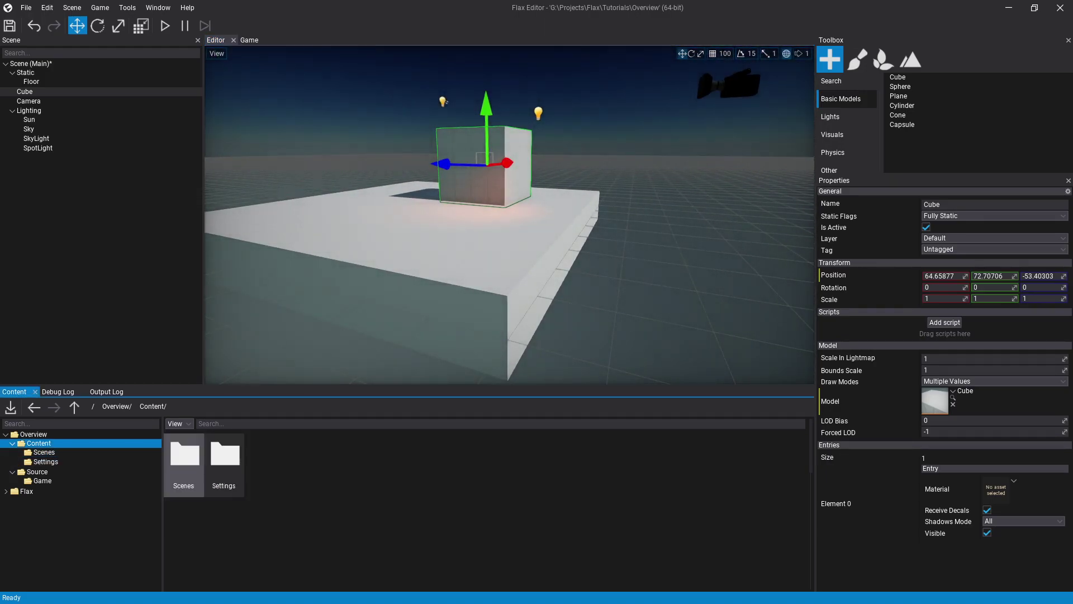
pyautogui.click(224, 465)
pyautogui.rightClick(329, 501)
pyautogui.click(353, 565)
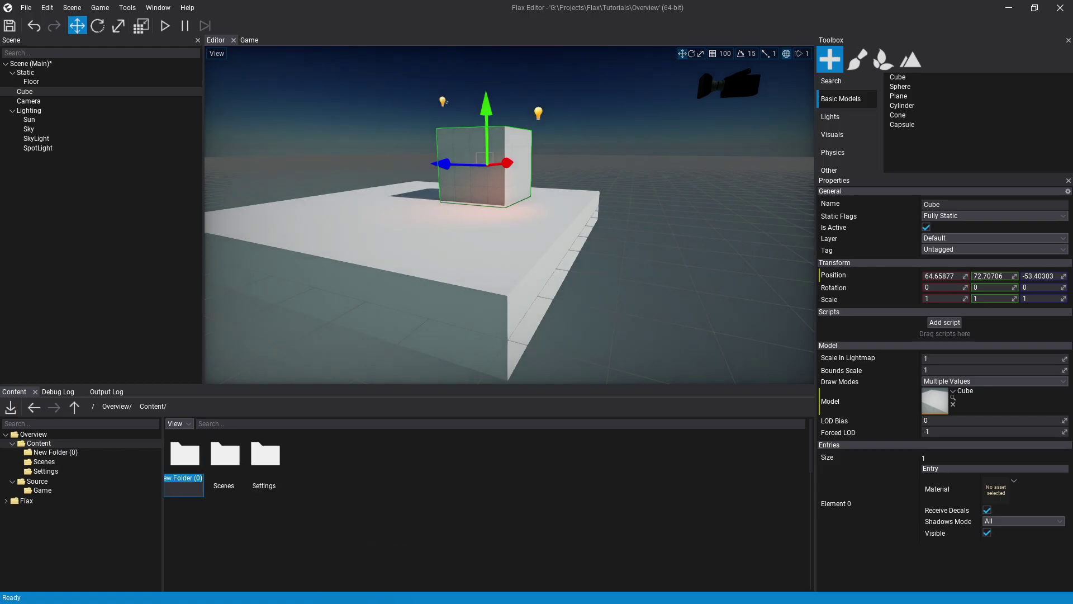
pyautogui.write('Material')
pyautogui.press('Return')
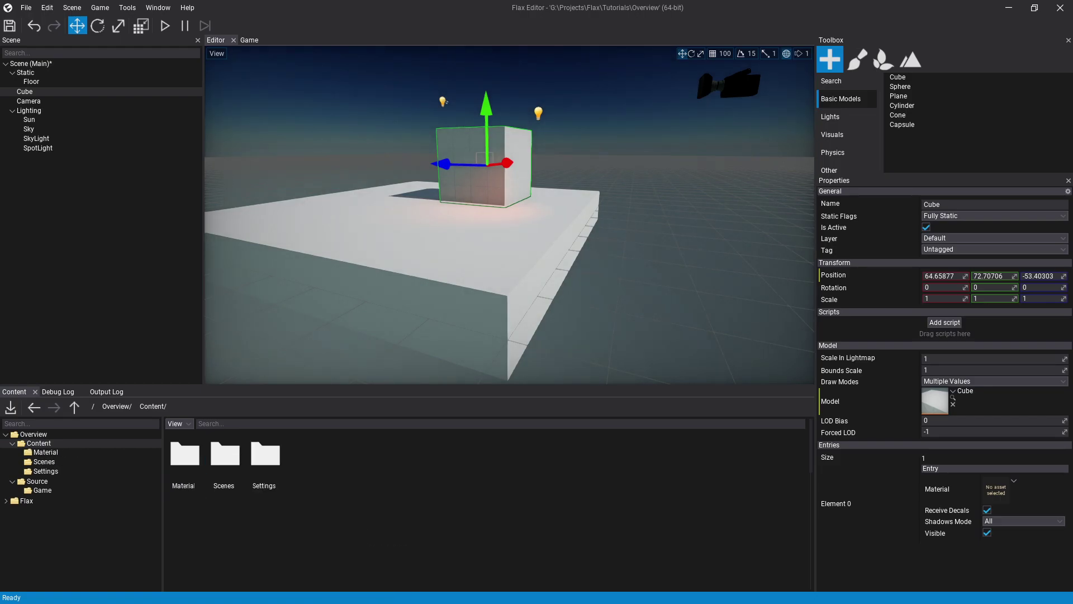
# - Create a new material asset named Red inside the Material folder
pyautogui.doubleClick(184, 454)
pyautogui.rightClick(326, 409)
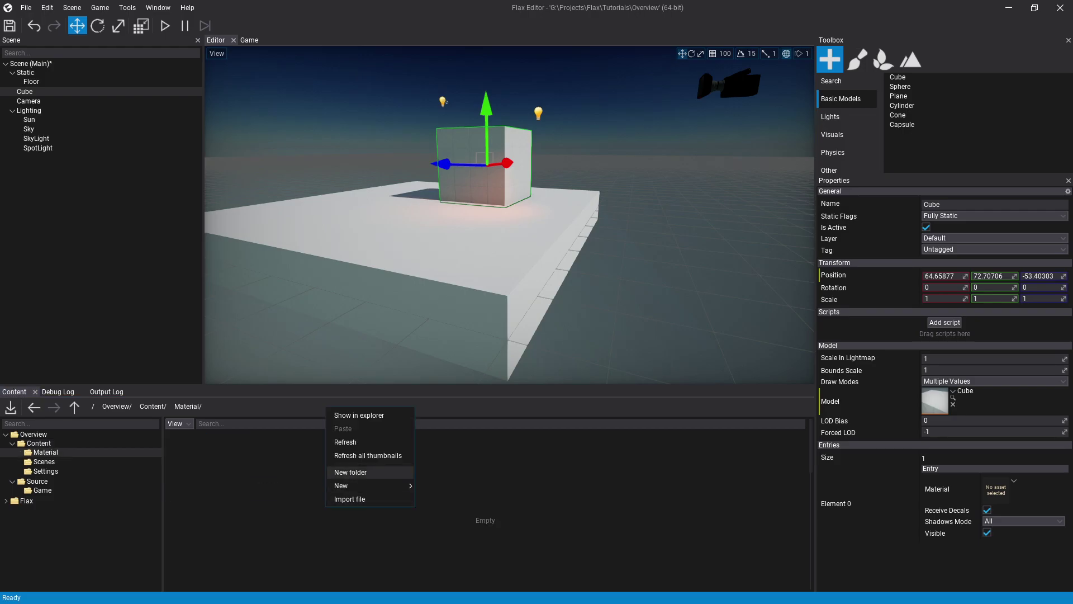
pyautogui.moveTo(342, 485)
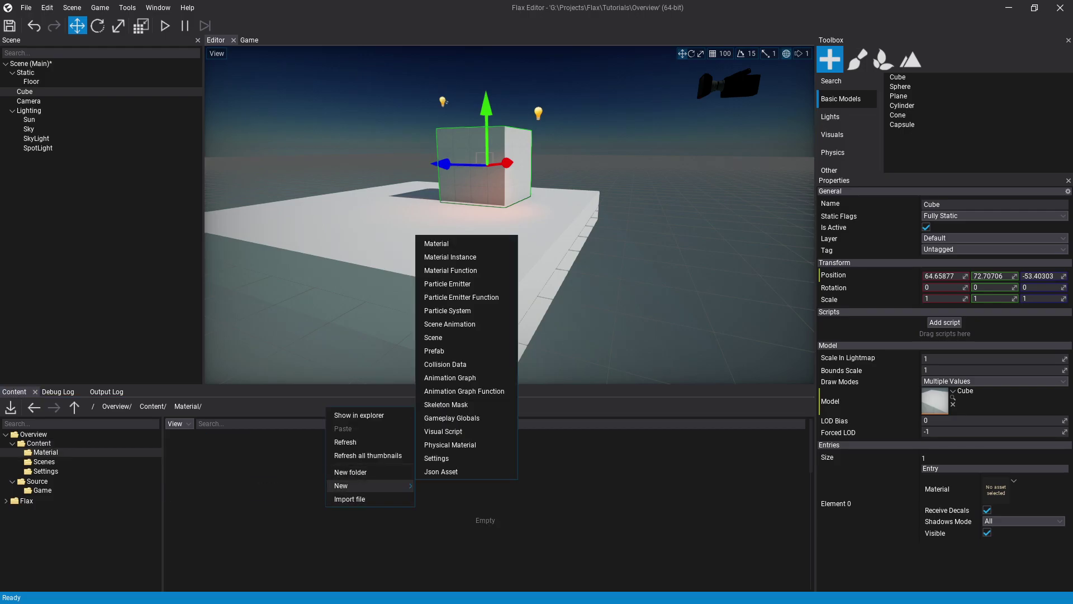
pyautogui.click(437, 243)
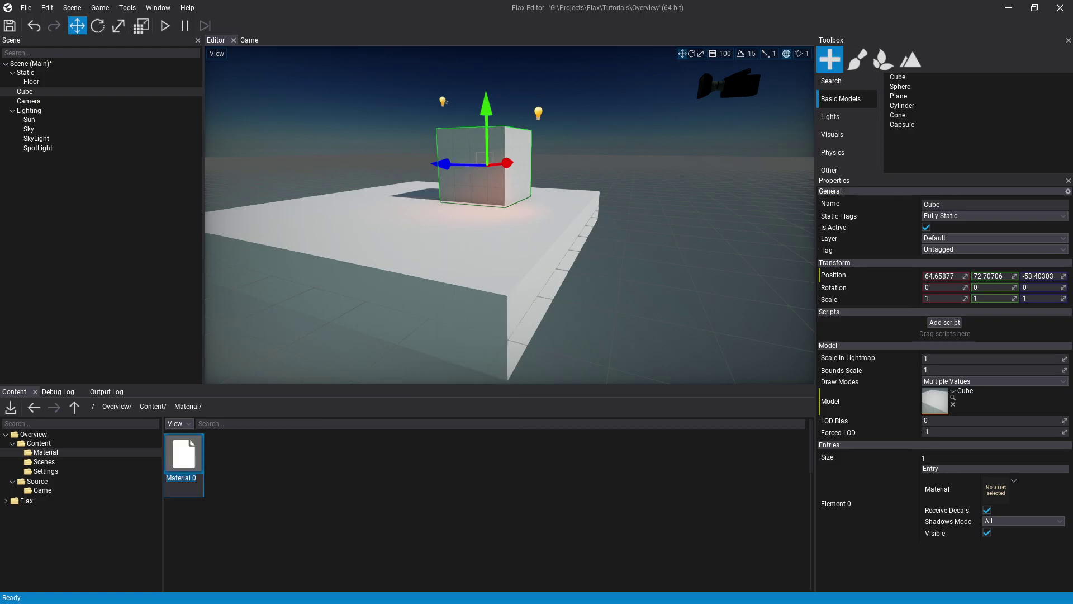
pyautogui.press('BackSpace')
pyautogui.write('d')
pyautogui.press('Return')
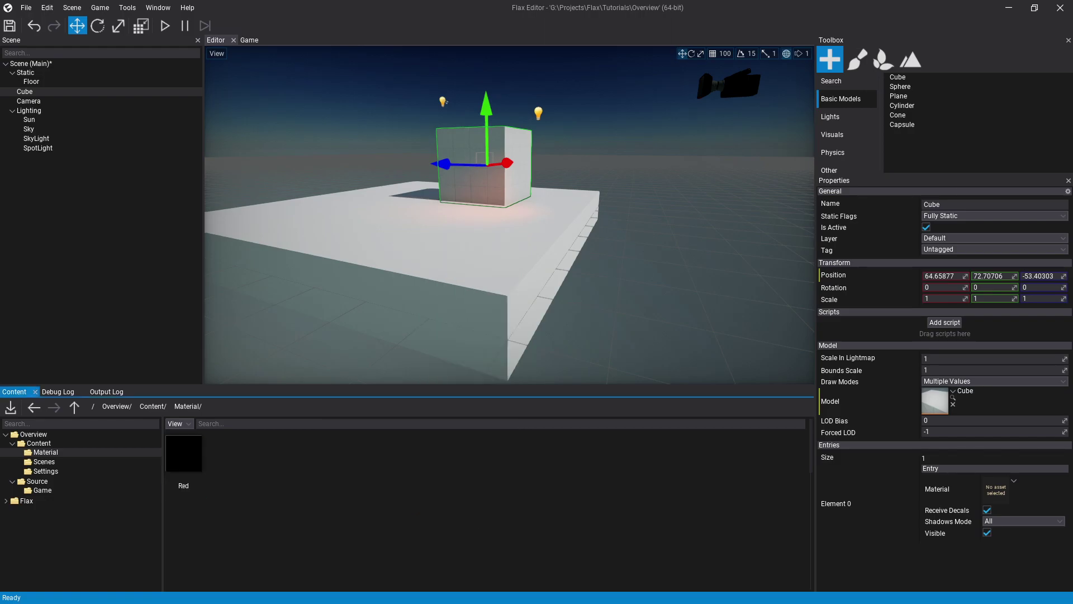
# - Open the Red material for editing and connect a new Color node to the Material node's Color input
pyautogui.doubleClick(183, 461)
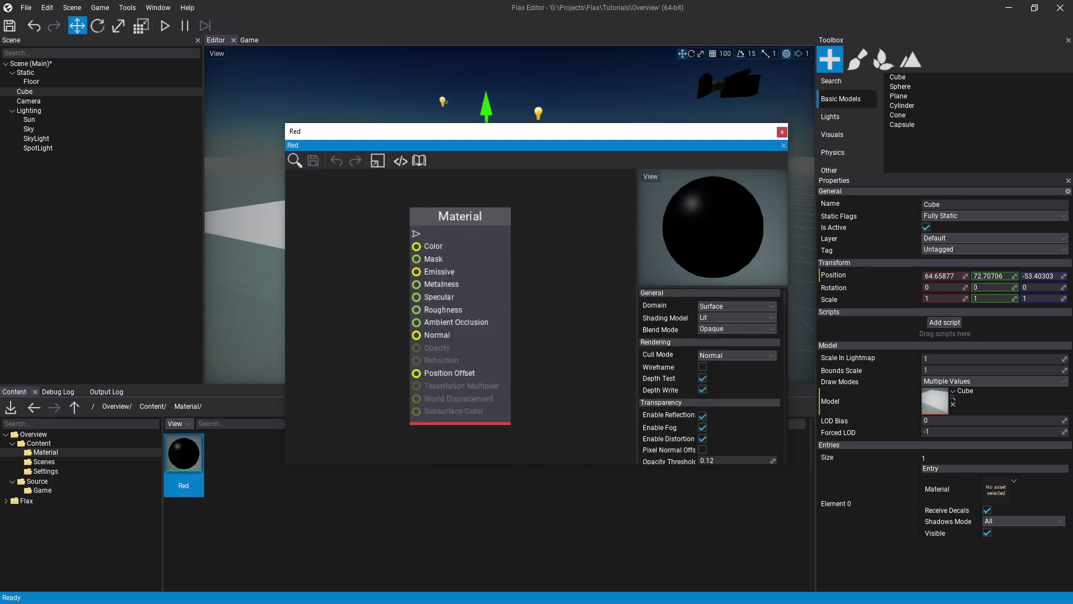
pyautogui.moveTo(417, 246); pyautogui.dragTo(313, 246)
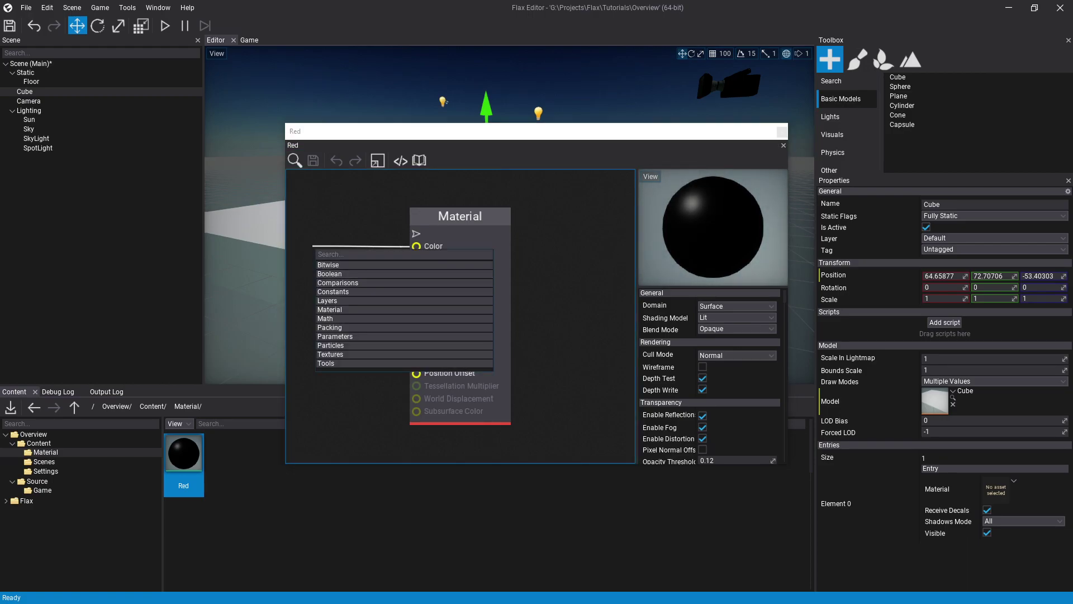
pyautogui.click(353, 222)
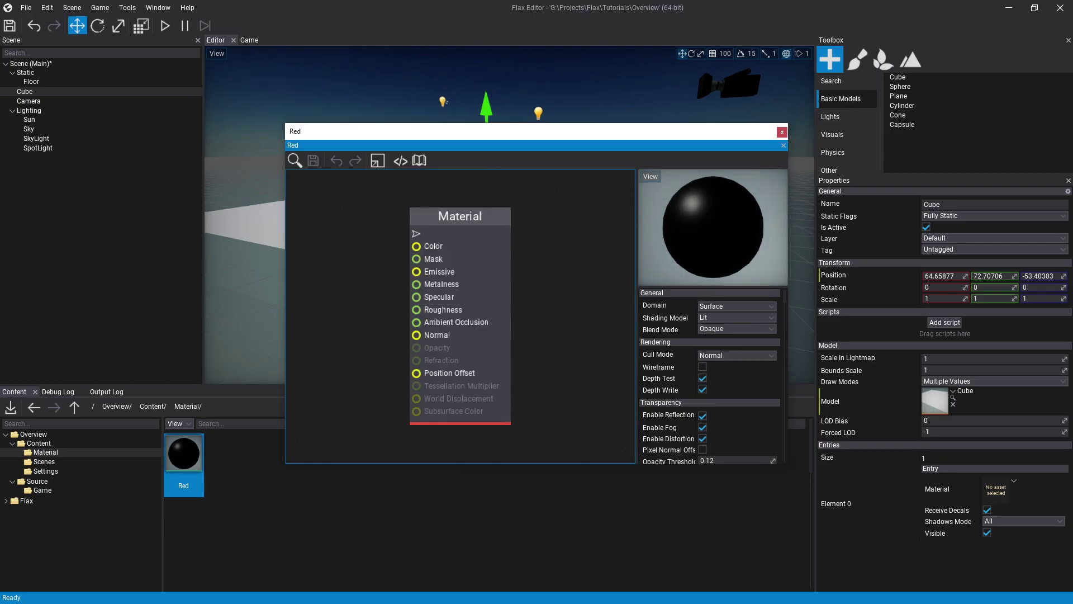
pyautogui.moveTo(416, 246); pyautogui.dragTo(318, 234)
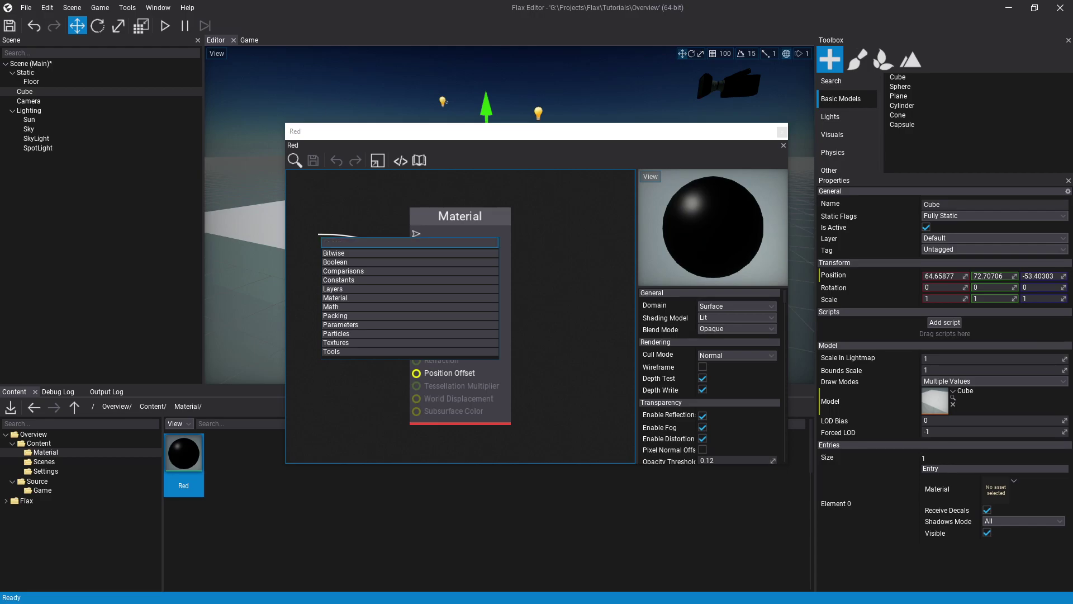
pyautogui.write('Co')
pyautogui.click(332, 261)
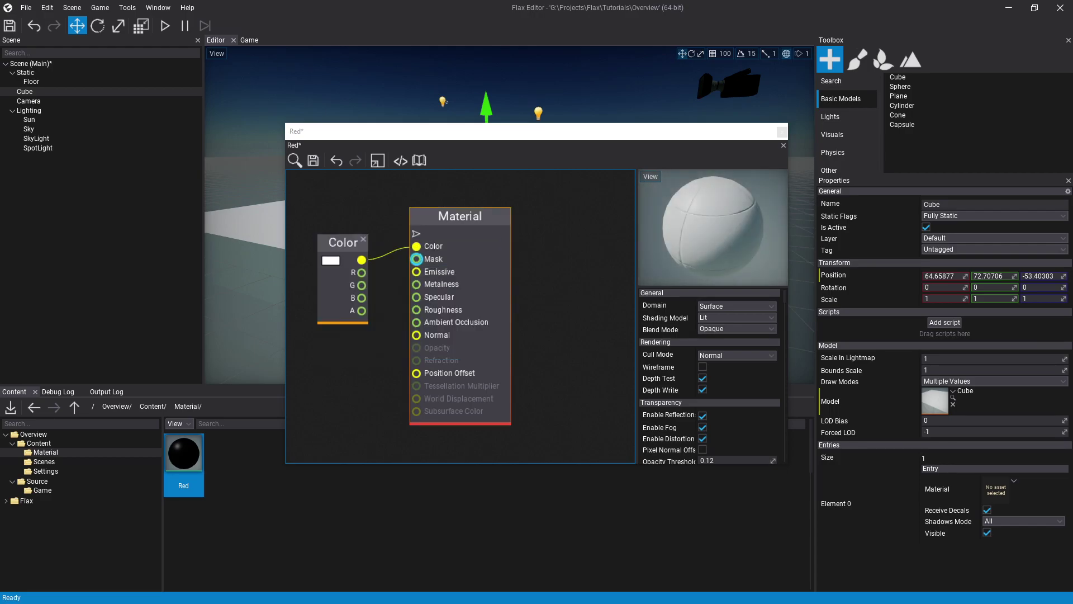
# - Set the Color node's colour to red, hex FF1616FF
pyautogui.click(330, 261)
pyautogui.moveTo(398, 245); pyautogui.dragTo(440, 247)
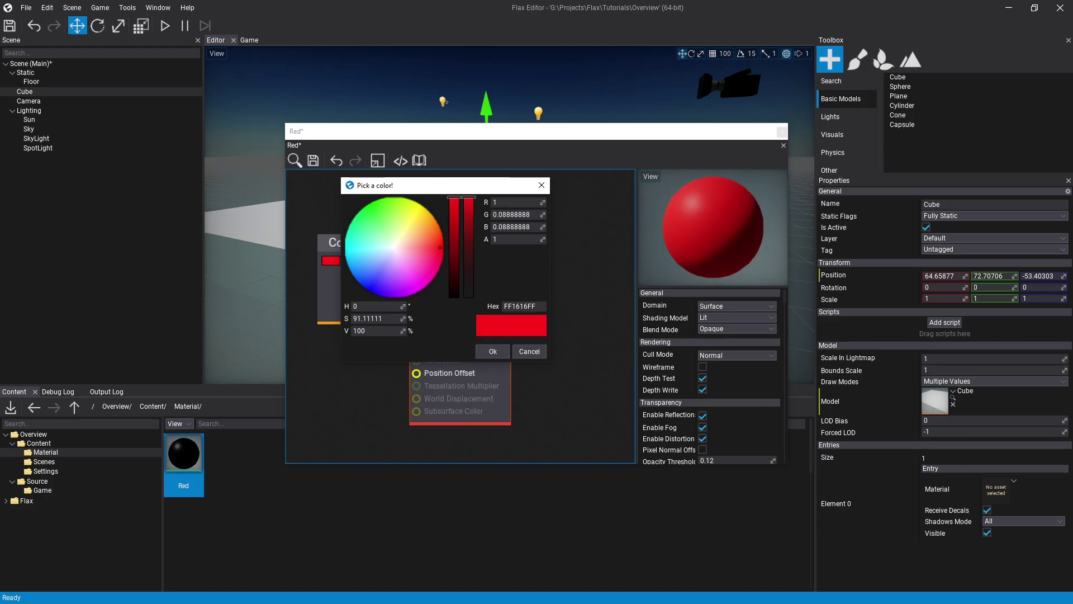
pyautogui.click(492, 351)
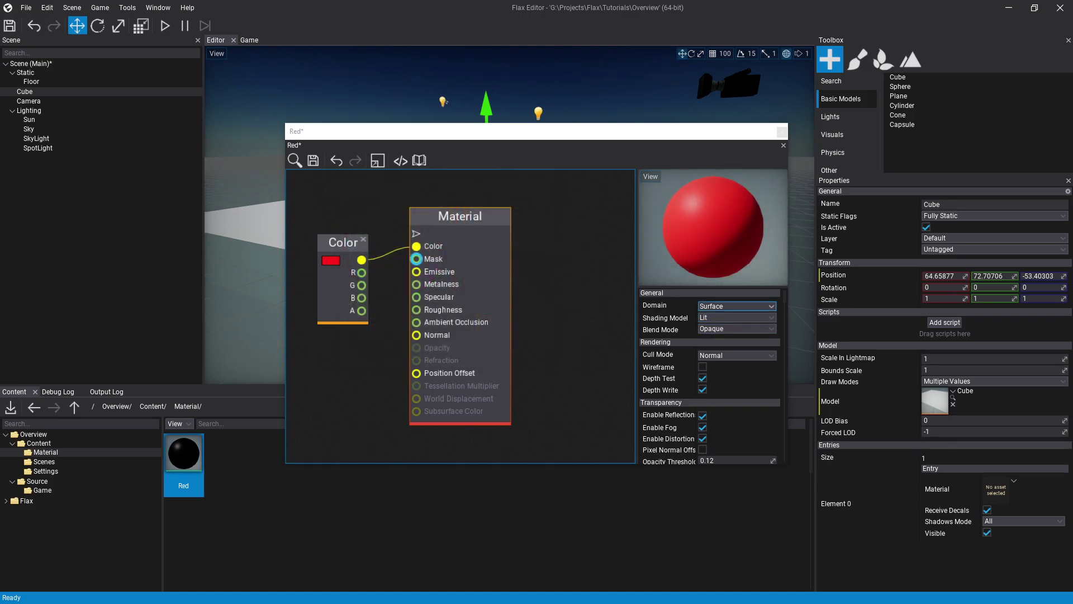
# - Try the Two Sided cull mode on the material and inspect the preview sphere from different distances and angles
pyautogui.click(737, 355)
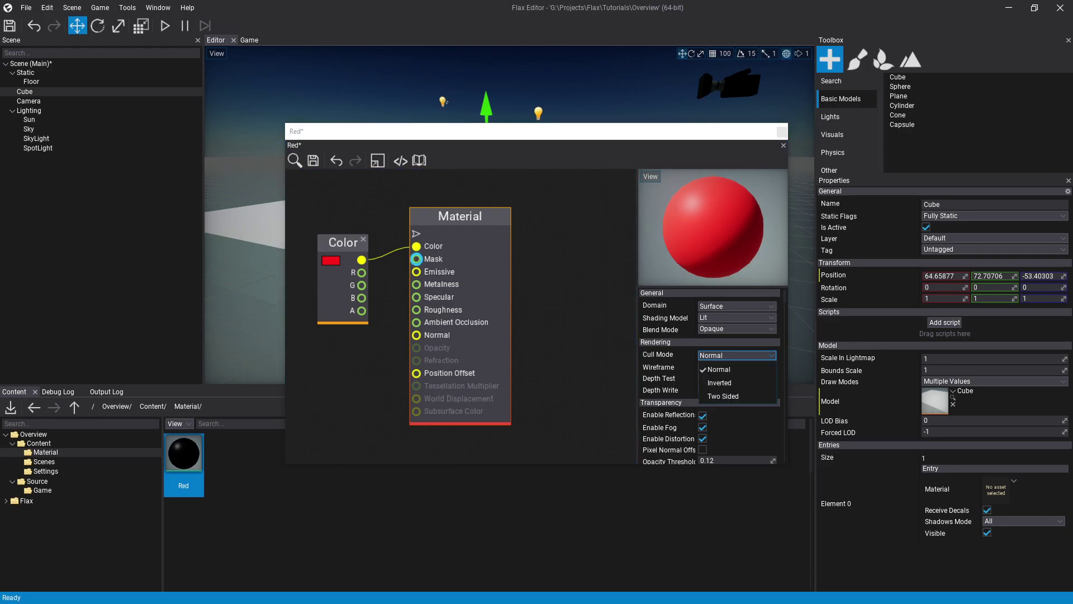
pyautogui.click(724, 396)
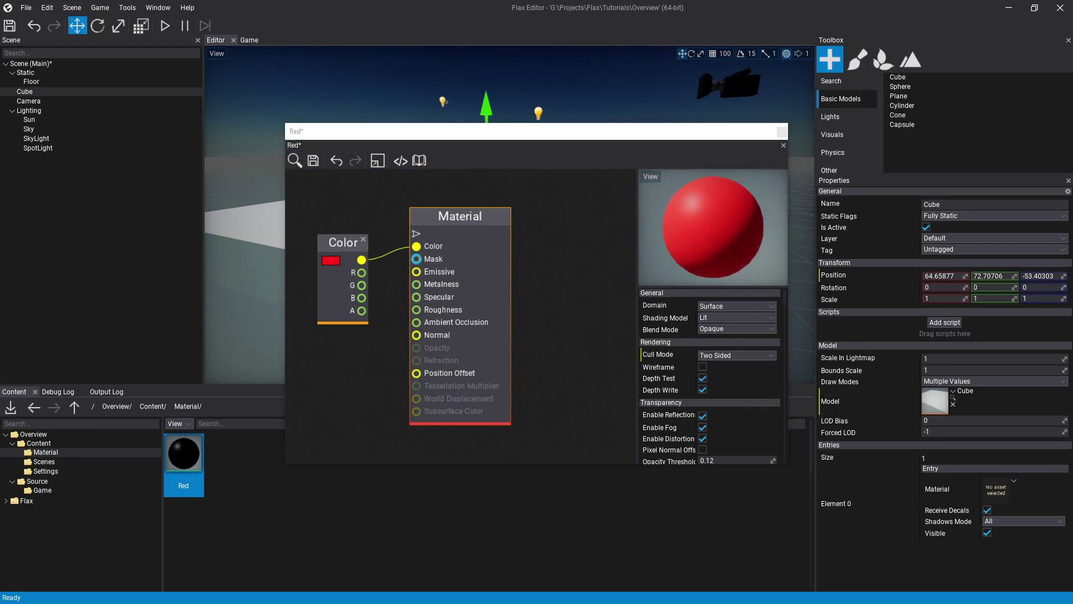
pyautogui.click(713, 227)
pyautogui.scroll(3, 713, 227)
pyautogui.scroll(-10, 714, 227)
pyautogui.moveTo(713, 227); pyautogui.dragTo(721, 263)
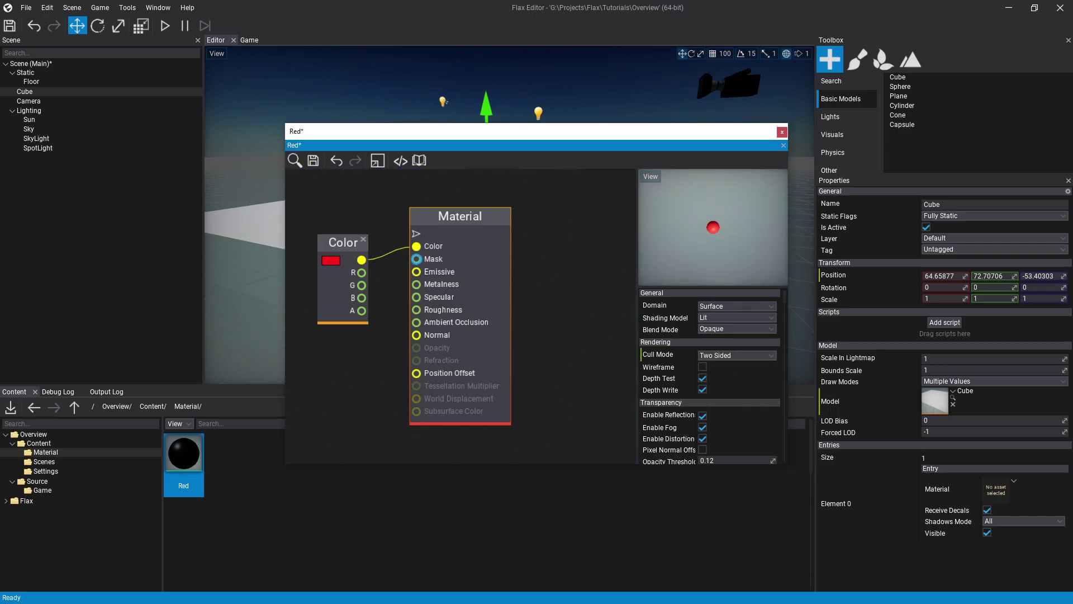
# - Try the Inverted cull mode and set the material's cull mode back to Normal
pyautogui.click(737, 355)
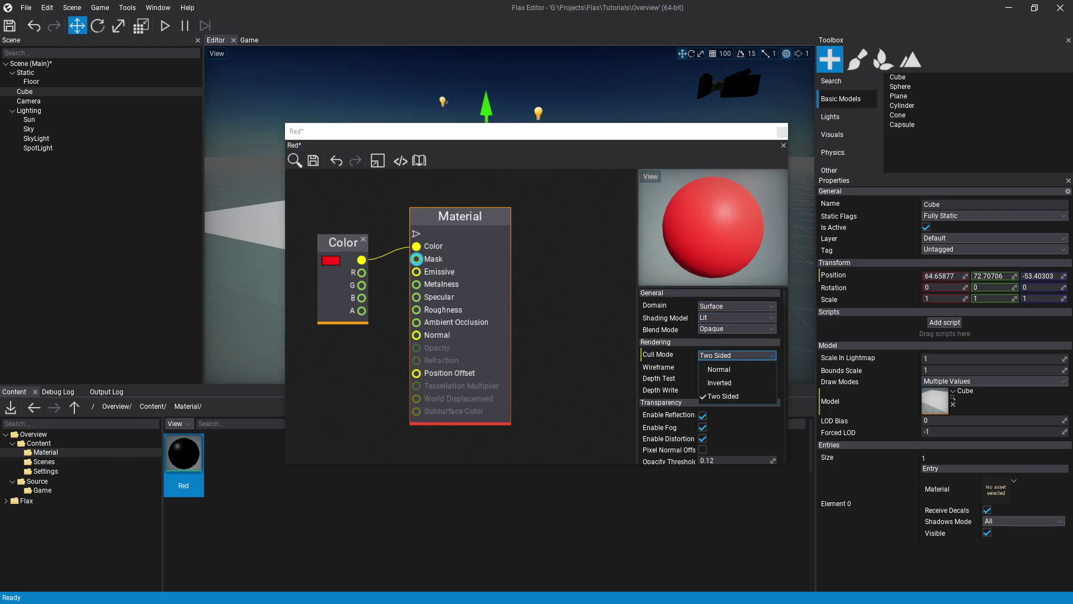
pyautogui.click(719, 383)
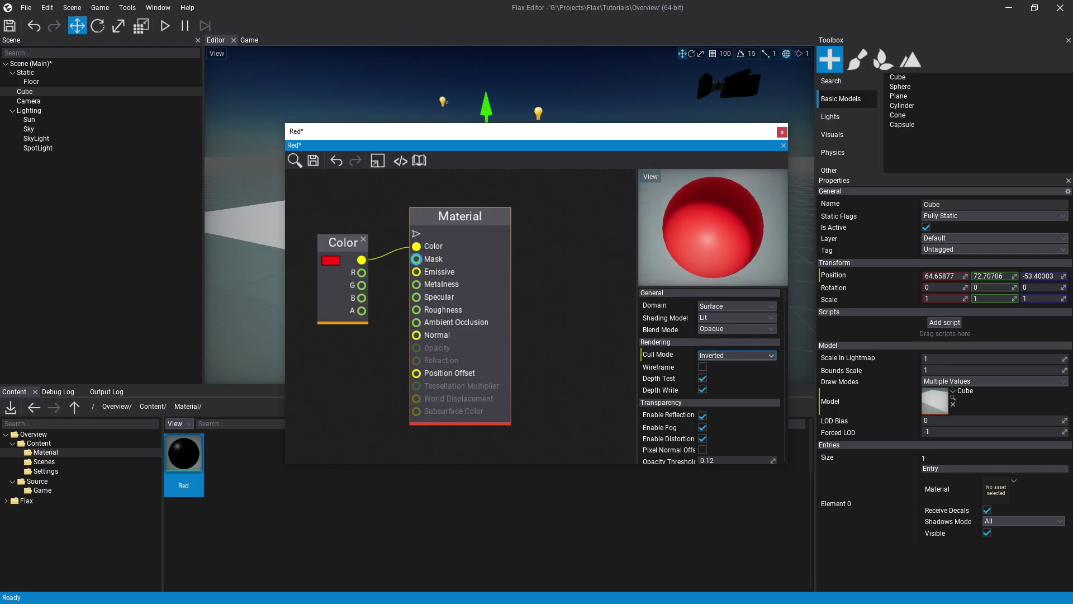
pyautogui.click(736, 355)
pyautogui.click(719, 370)
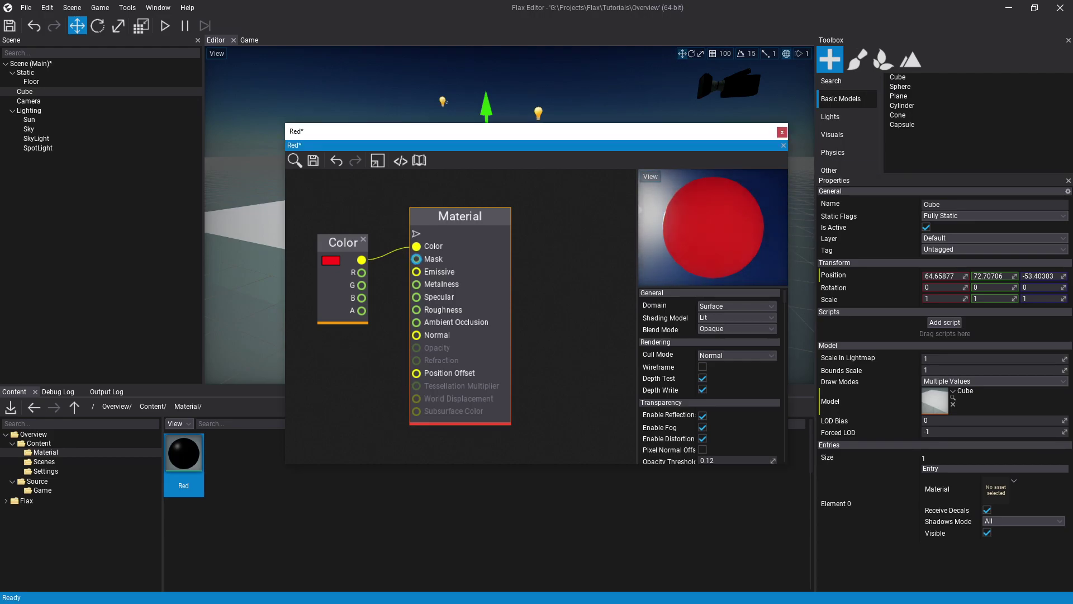
# - Look through the remaining material properties and close the Red material, saving its changes
pyautogui.scroll(-2, 710, 374)
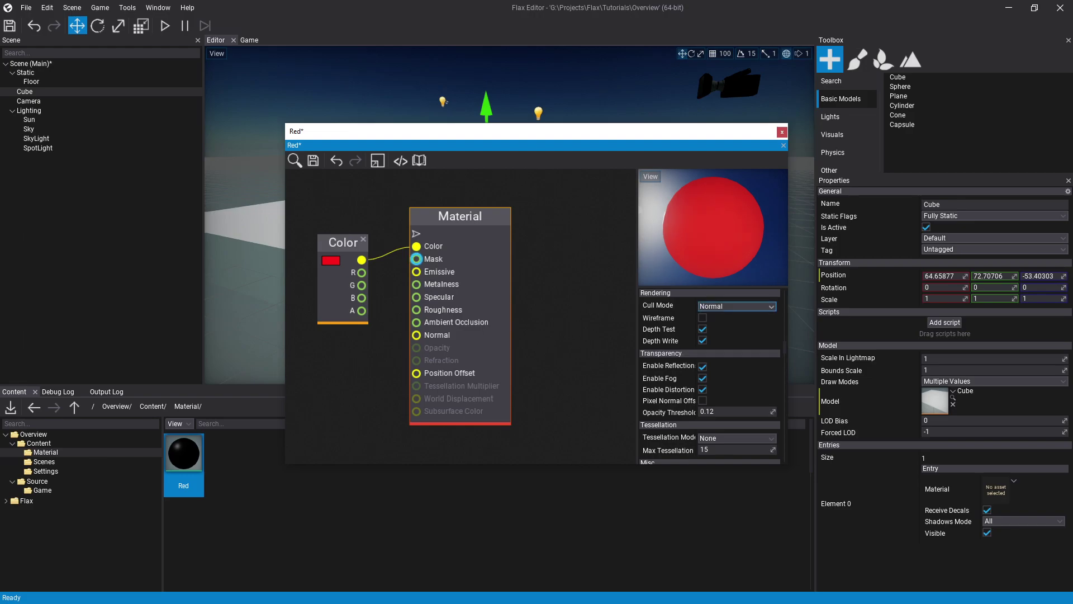
pyautogui.scroll(-4, 710, 374)
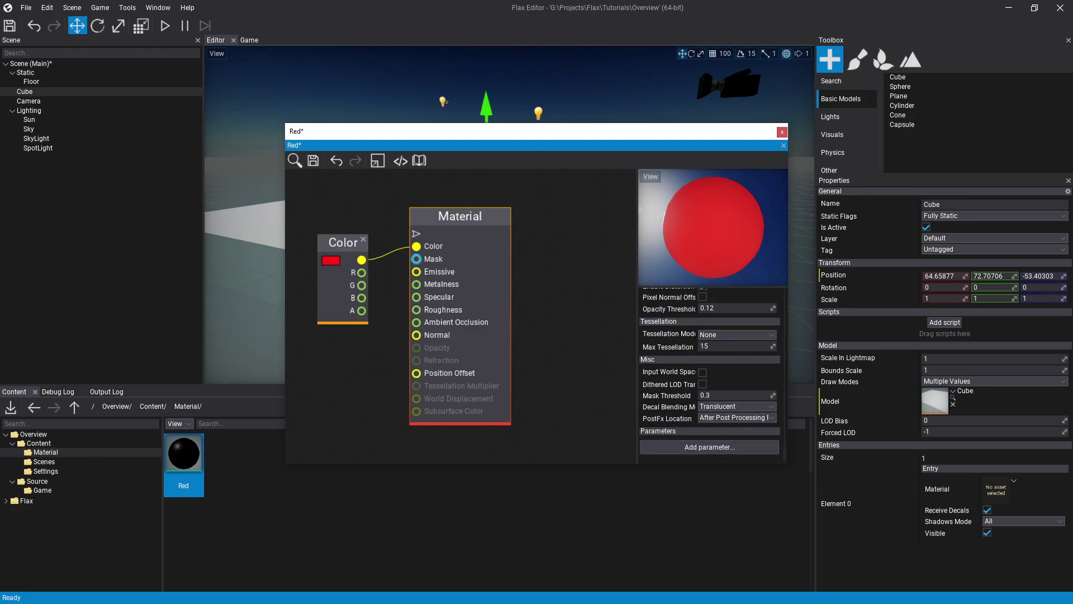
pyautogui.click(782, 133)
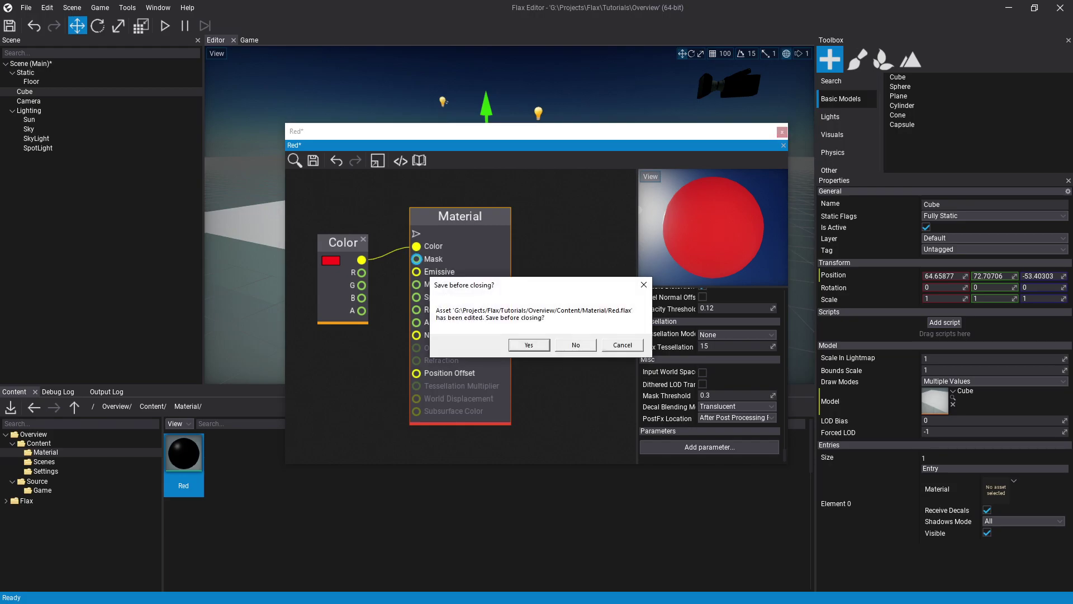
pyautogui.press('Return')
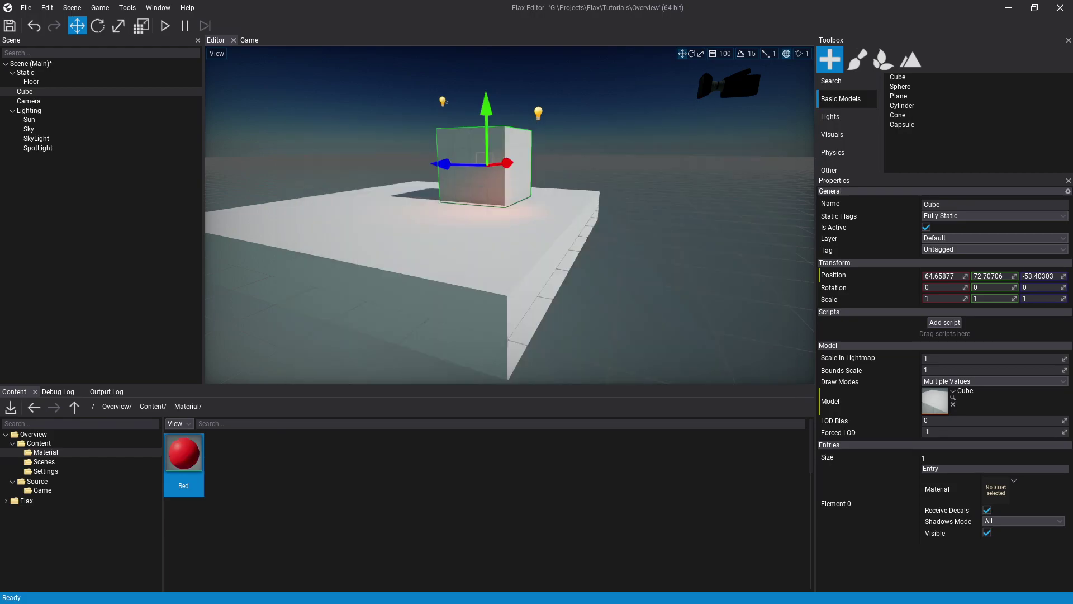
# - Apply the Red material to the cube in the scene and view the cube from above
pyautogui.moveTo(184, 454); pyautogui.dragTo(472, 174)
pyautogui.scroll(-4, 509, 223)
pyautogui.click(626, 252)
pyautogui.moveTo(626, 251); pyautogui.dragTo(727, 251, button='right')
pyautogui.moveTo(509, 215); pyautogui.dragTo(699, 246, button='right')
pyautogui.press('w')
pyautogui.press('s')
pyautogui.press('w')
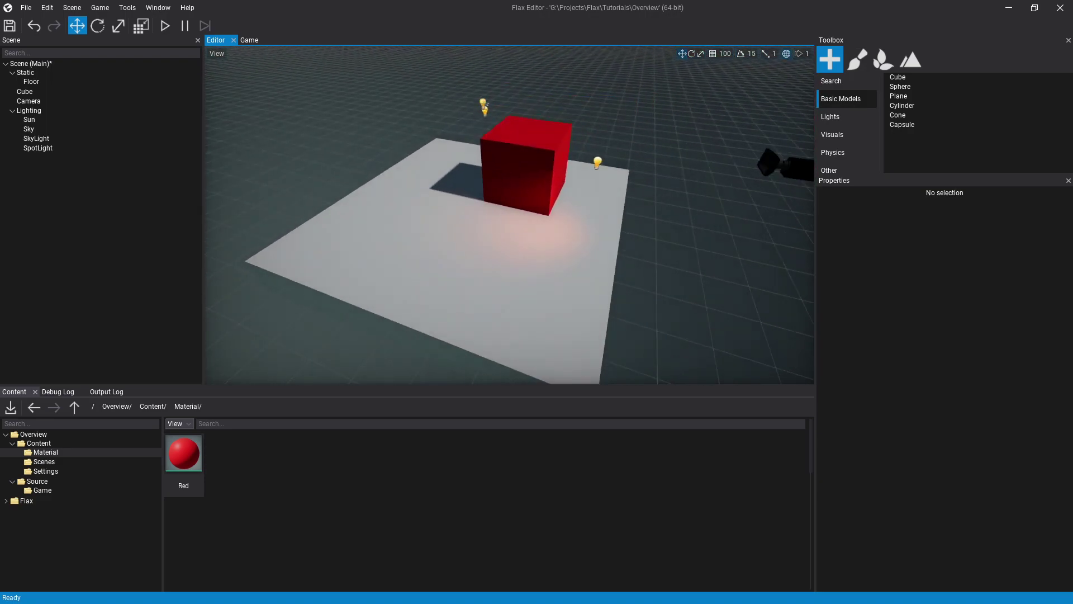
# - Look into the project's Scenes and Settings folders and return to the Content folder
pyautogui.click(44, 461)
pyautogui.click(45, 471)
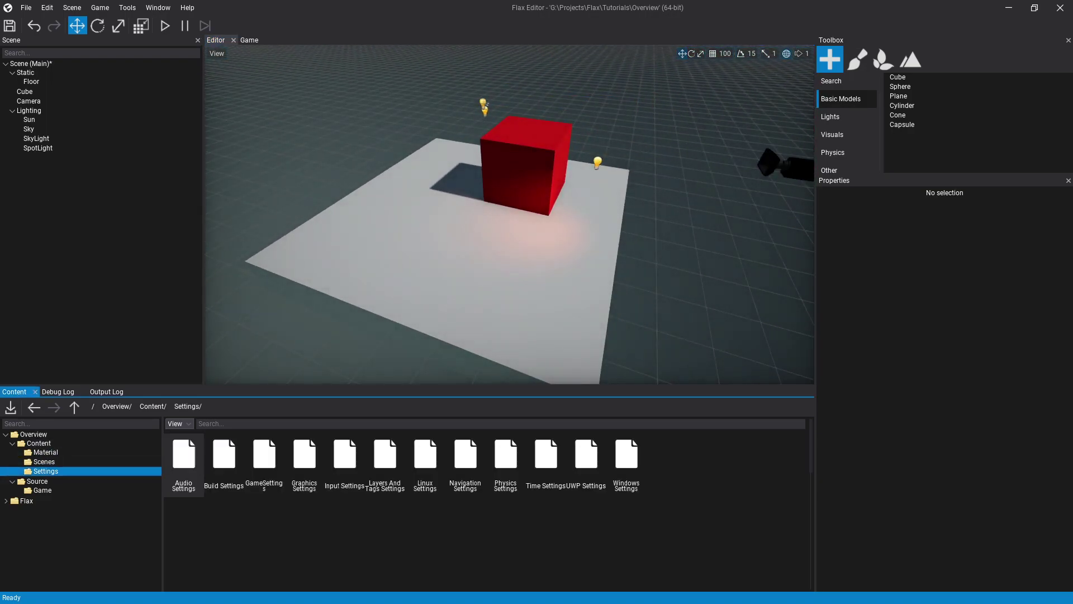
pyautogui.press('Up')
pyautogui.press('Up')
pyautogui.press('Up')
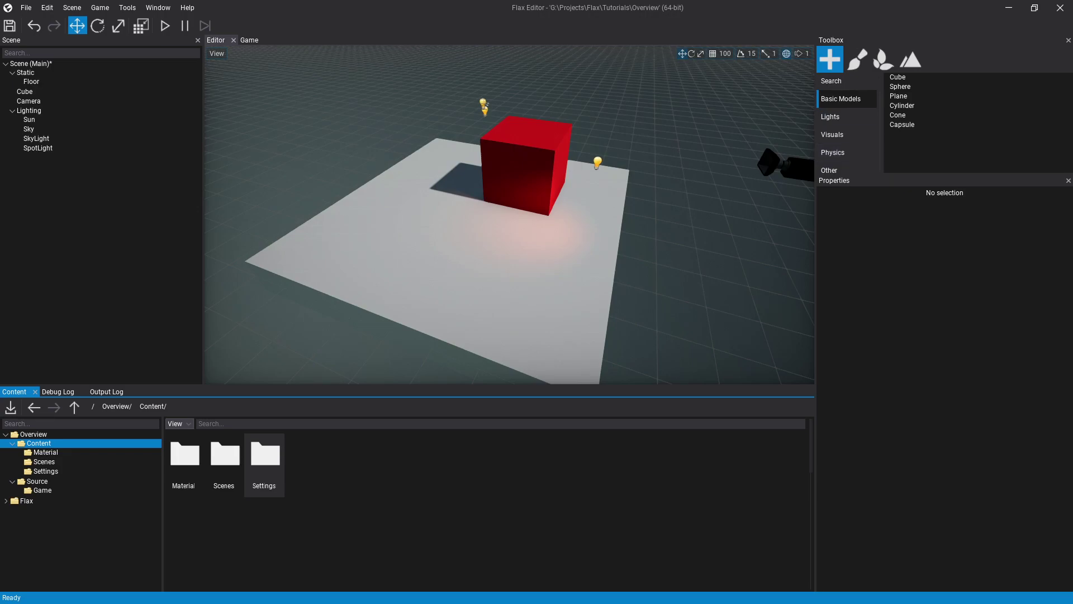
# - Collapse the Static and Lighting groups, and add a Rigid Body actor to the scene as the Cube's parent
pyautogui.click(13, 72)
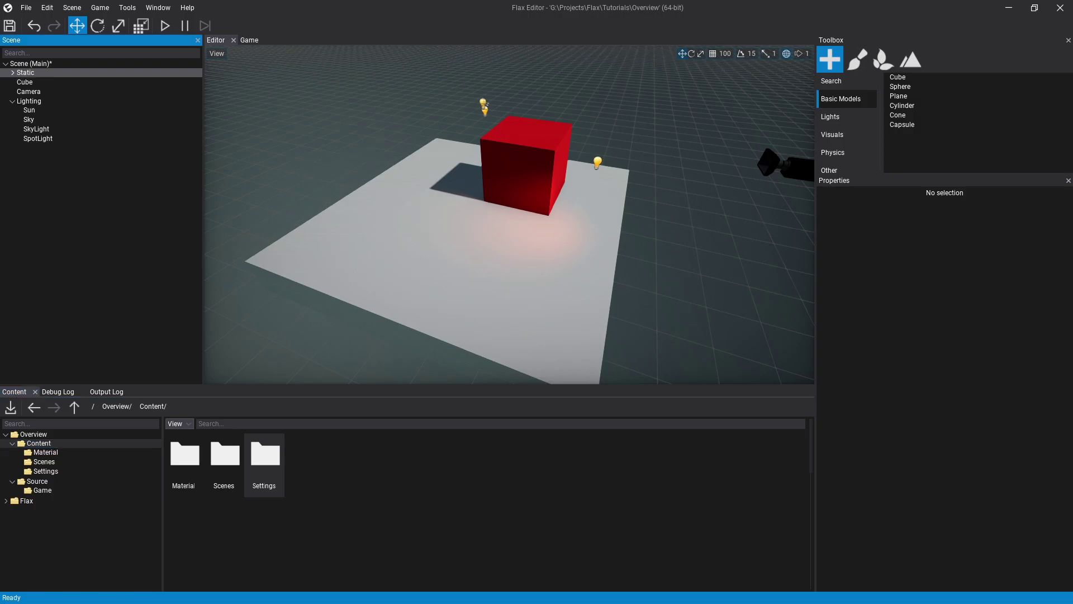
pyautogui.click(12, 101)
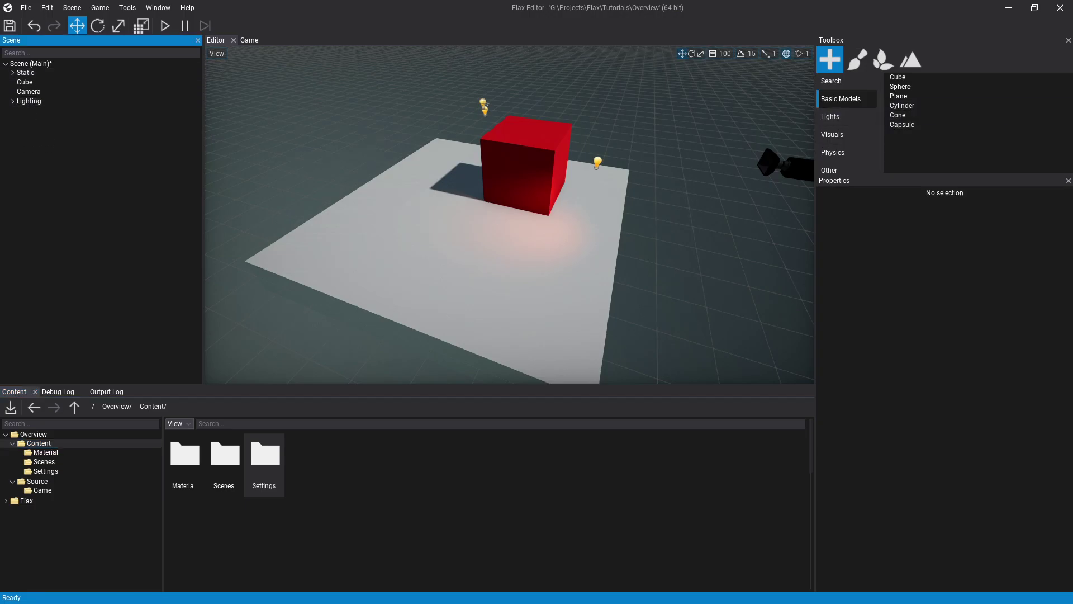
pyautogui.click(25, 82)
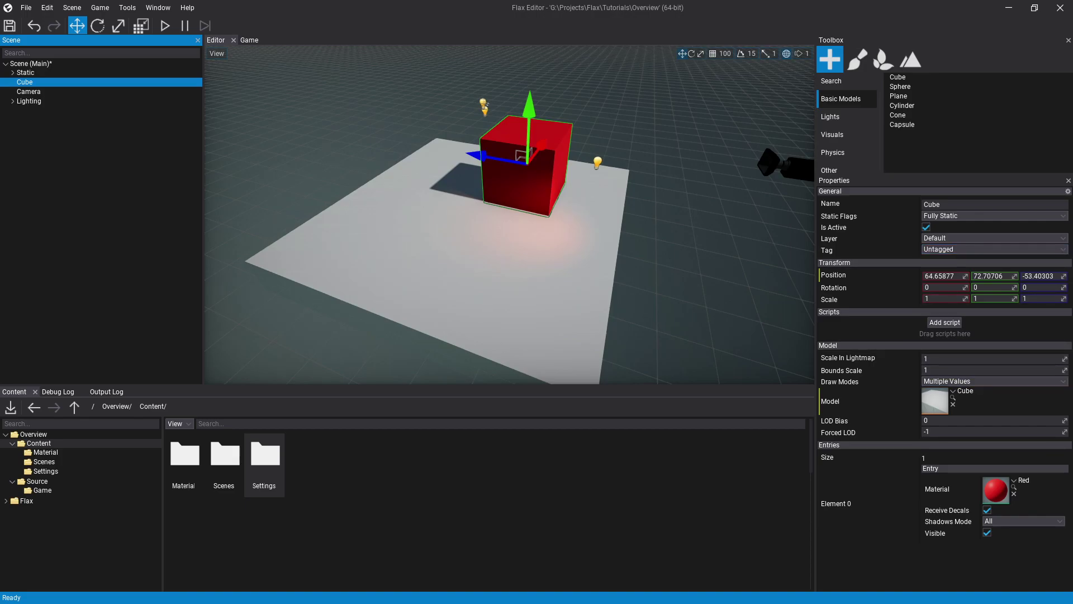
pyautogui.click(833, 152)
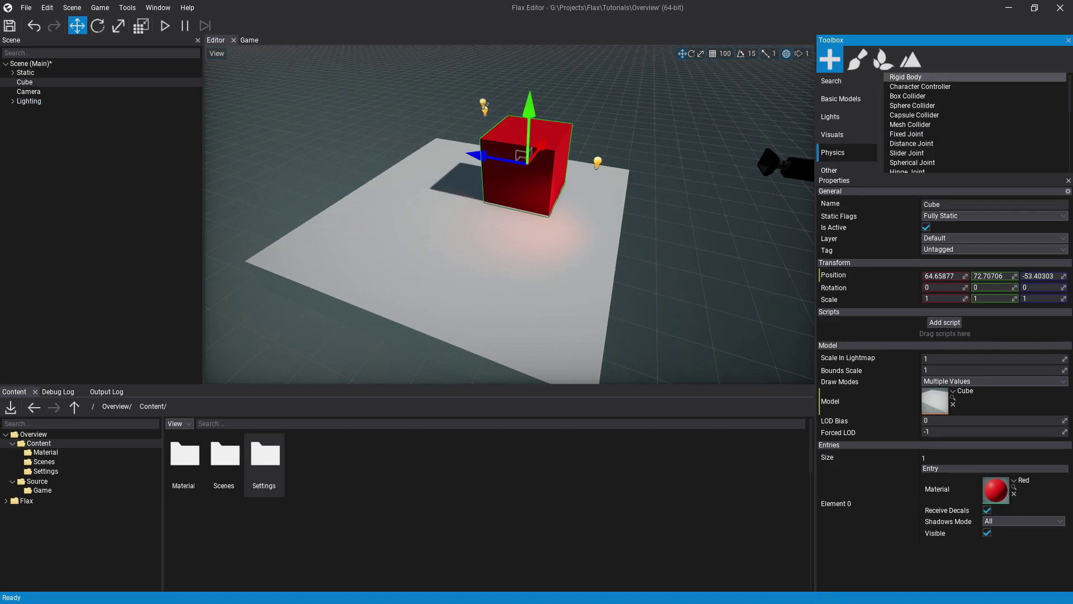
pyautogui.moveTo(906, 78); pyautogui.dragTo(33, 101)
pyautogui.click(32, 101)
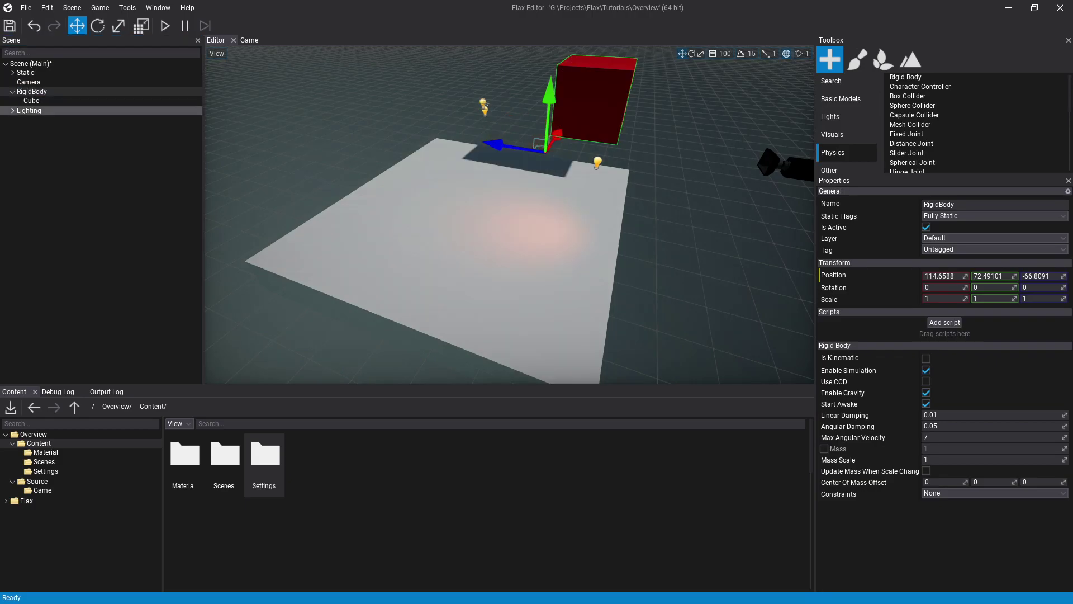
# - Move the RigidBody with its cube to about X -167, Y 153, Z 74, above the floor
pyautogui.moveTo(560, 135); pyautogui.dragTo(444, 150)
pyautogui.scroll(-5, 445, 149)
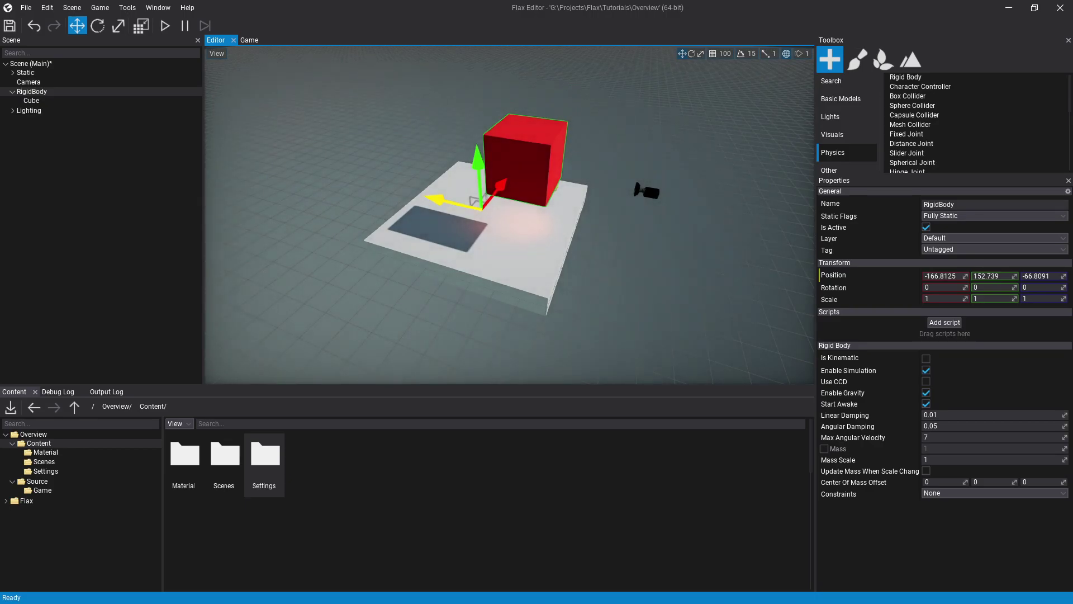
pyautogui.moveTo(438, 200); pyautogui.dragTo(369, 183)
# - Scale the Floor up to about 134.6 along X and 15.7 along Z
pyautogui.click(469, 246)
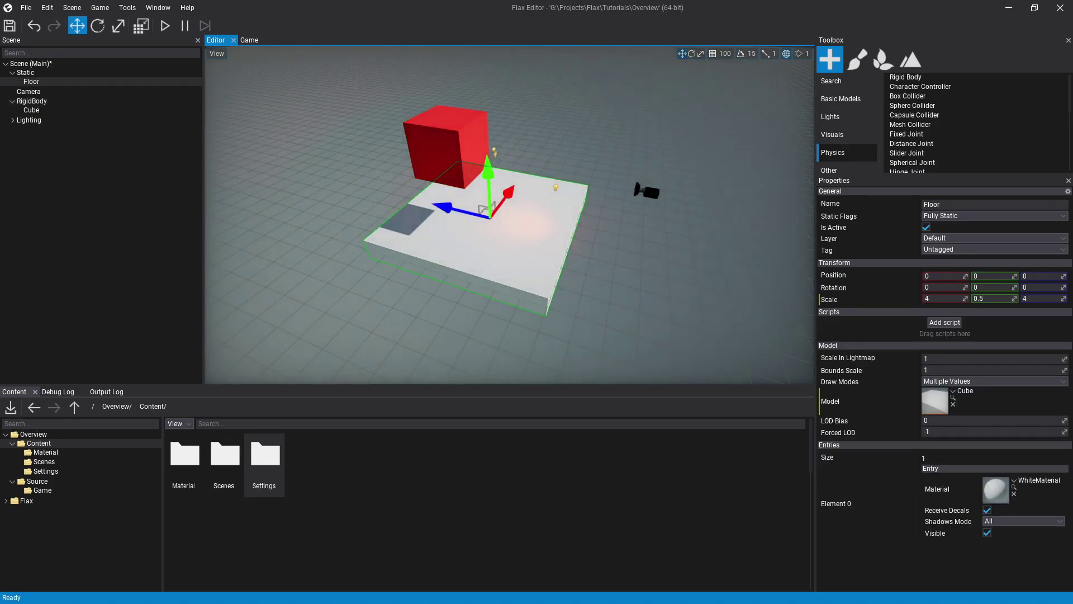
pyautogui.press('r')
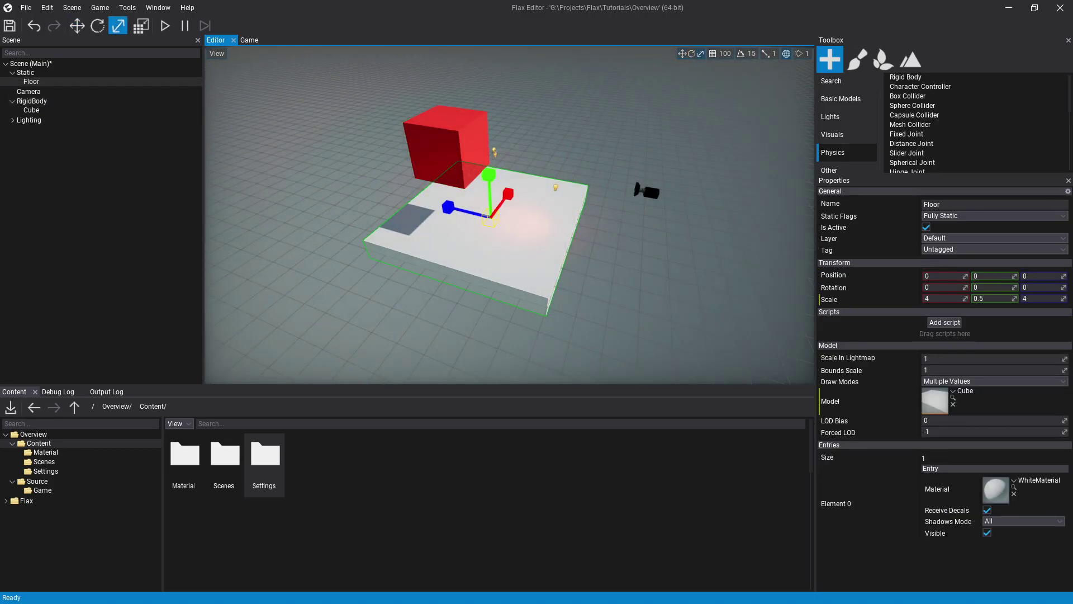
pyautogui.moveTo(508, 194); pyautogui.dragTo(640, 22)
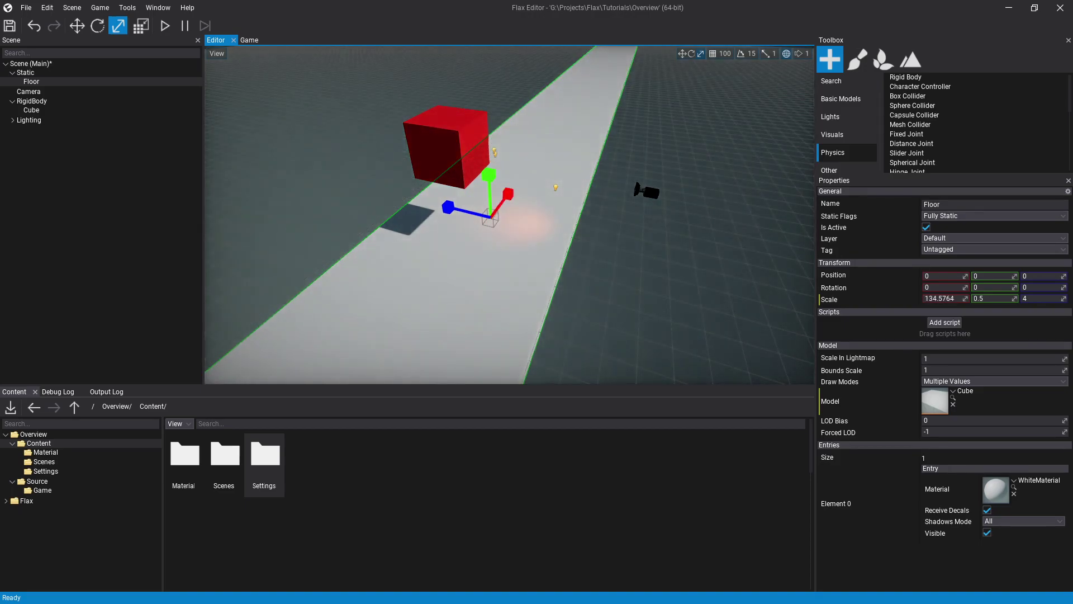
pyautogui.moveTo(448, 207); pyautogui.dragTo(257, 161)
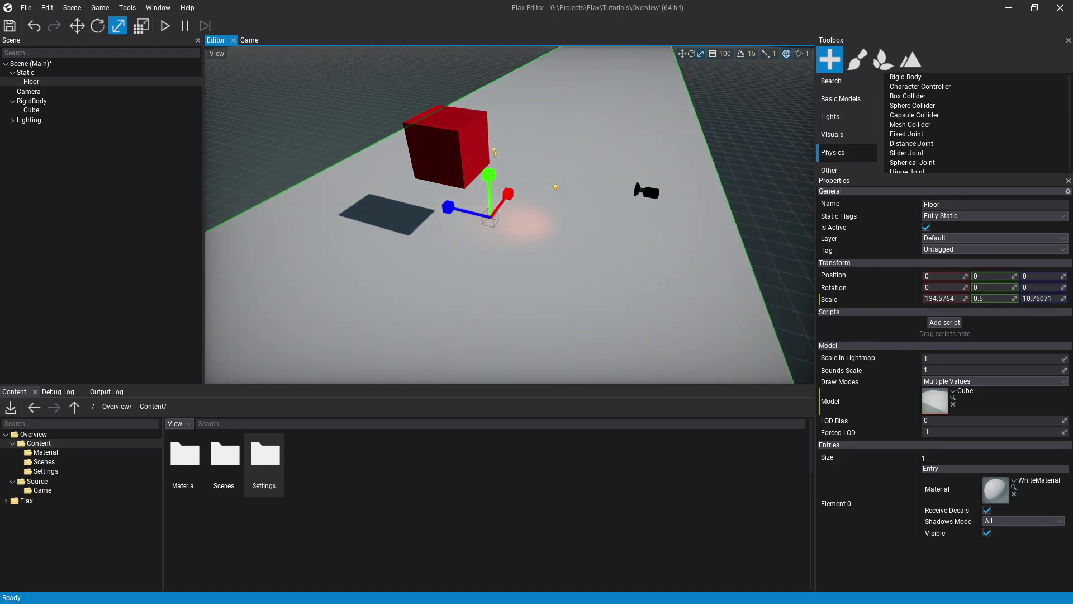
pyautogui.moveTo(448, 206); pyautogui.dragTo(304, 173)
pyautogui.scroll(-5, 305, 172)
# - Save the scene, then start the game as a brief test and stop it
pyautogui.hotkey('ctrl', 's')
pyautogui.click(165, 26)
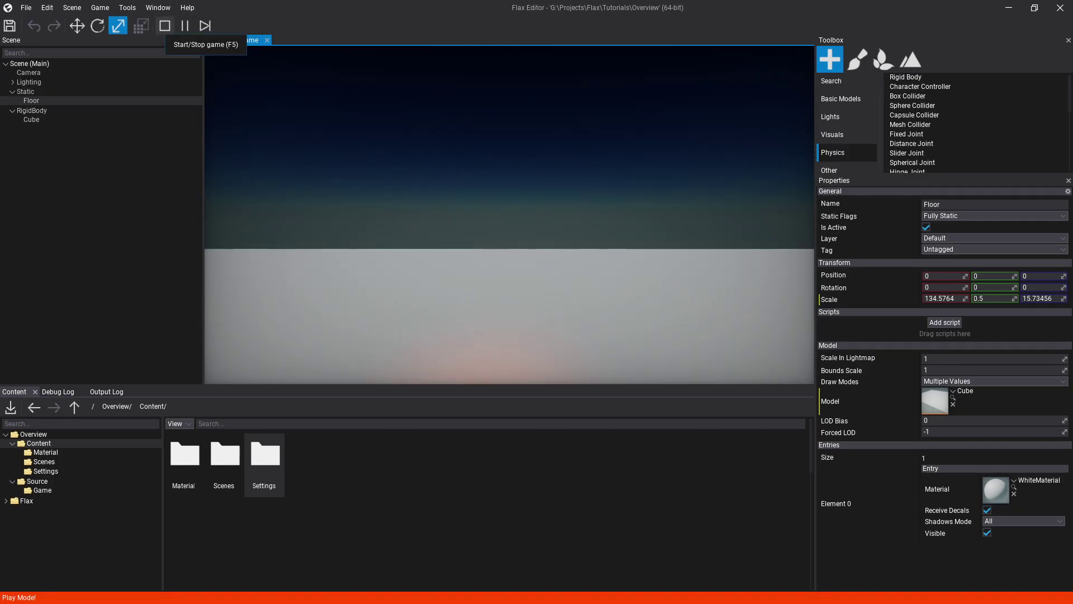
pyautogui.click(165, 26)
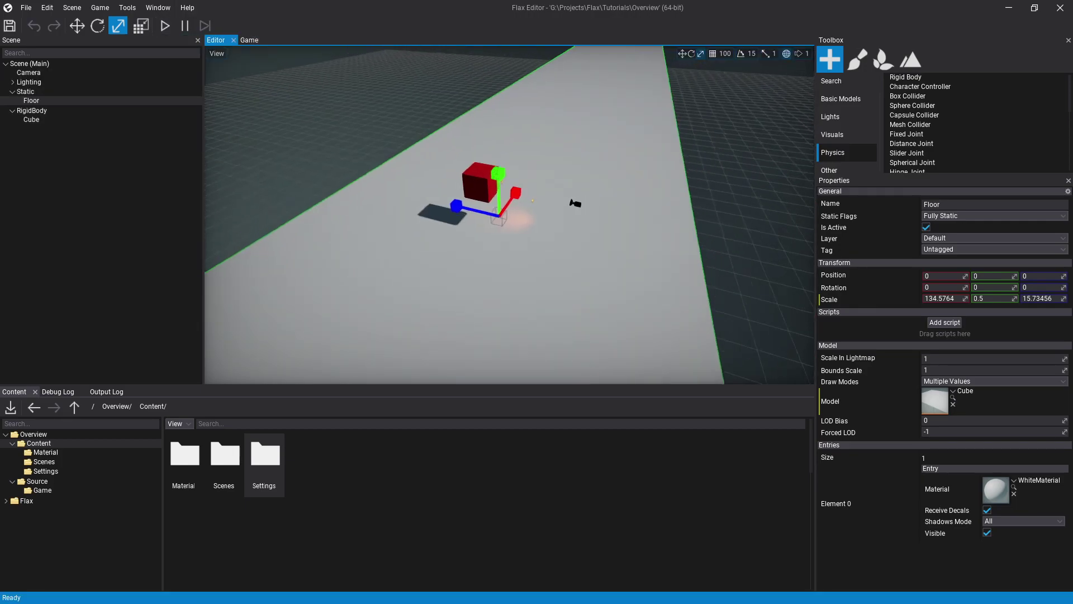
# - Add a Box Collider as a child of the RigidBody, alongside the Cube
pyautogui.click(483, 185)
pyautogui.click(32, 110)
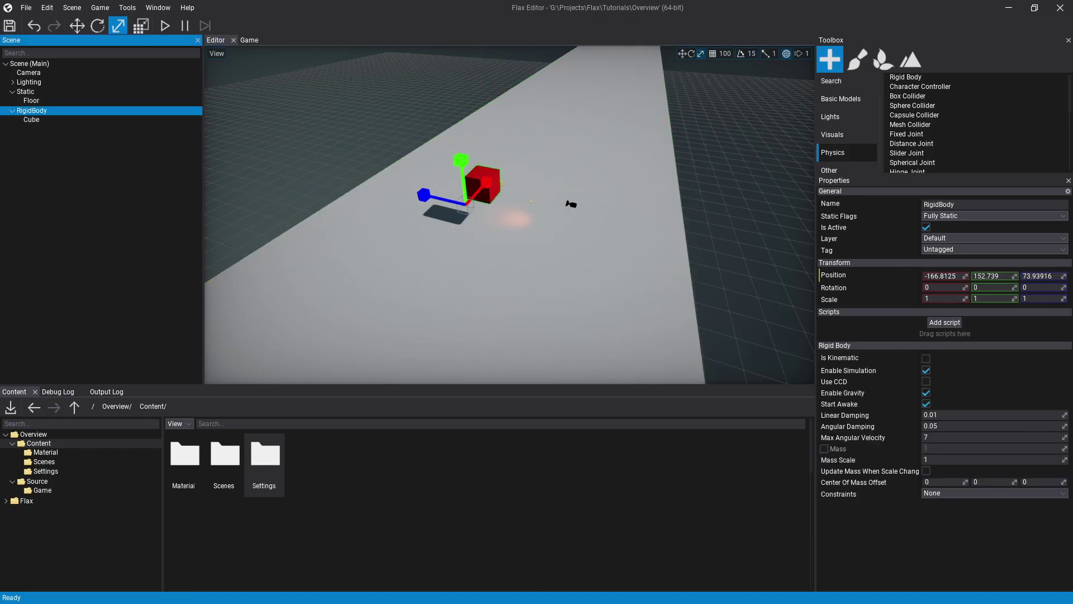
pyautogui.scroll(8, 670, 196)
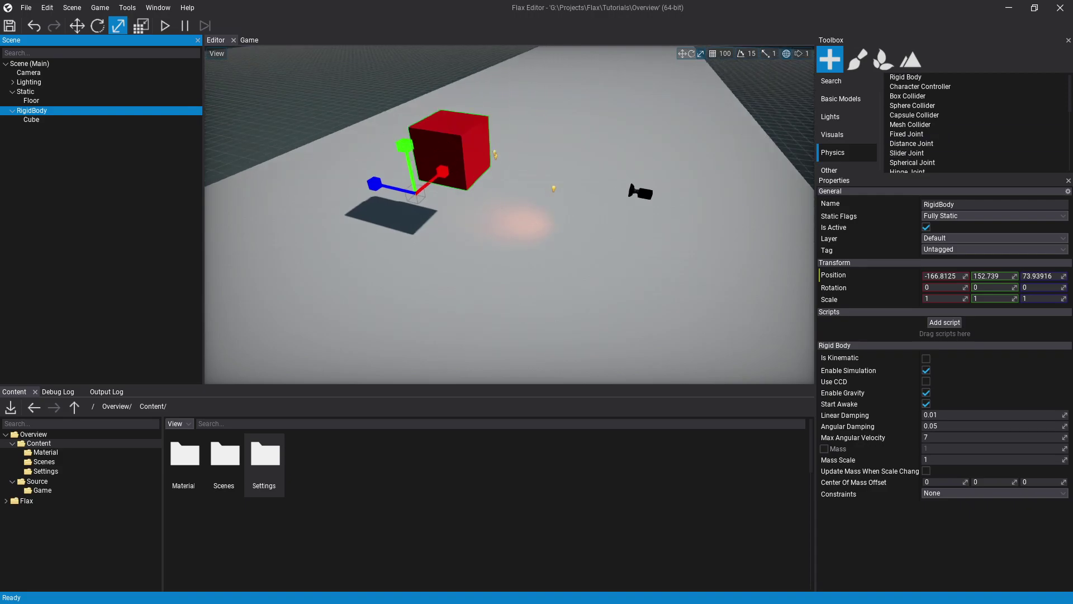
pyautogui.moveTo(909, 96); pyautogui.dragTo(31, 111)
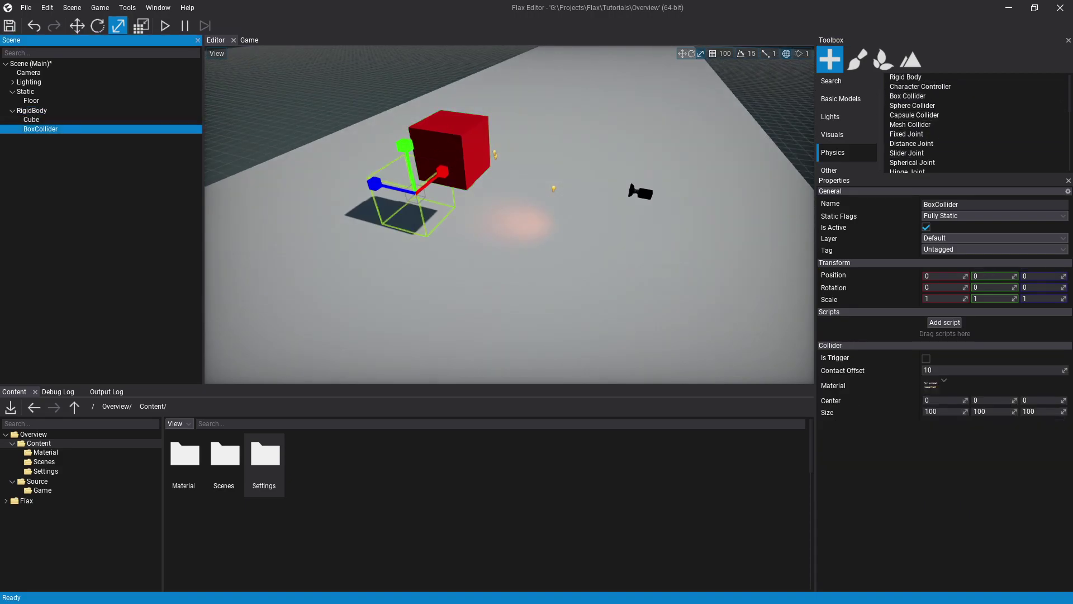
# - Reparent the RigidBody's BoxCollider so that it sits under the Cube
pyautogui.scroll(10, 411, 171)
pyautogui.scroll(-1, 410, 170)
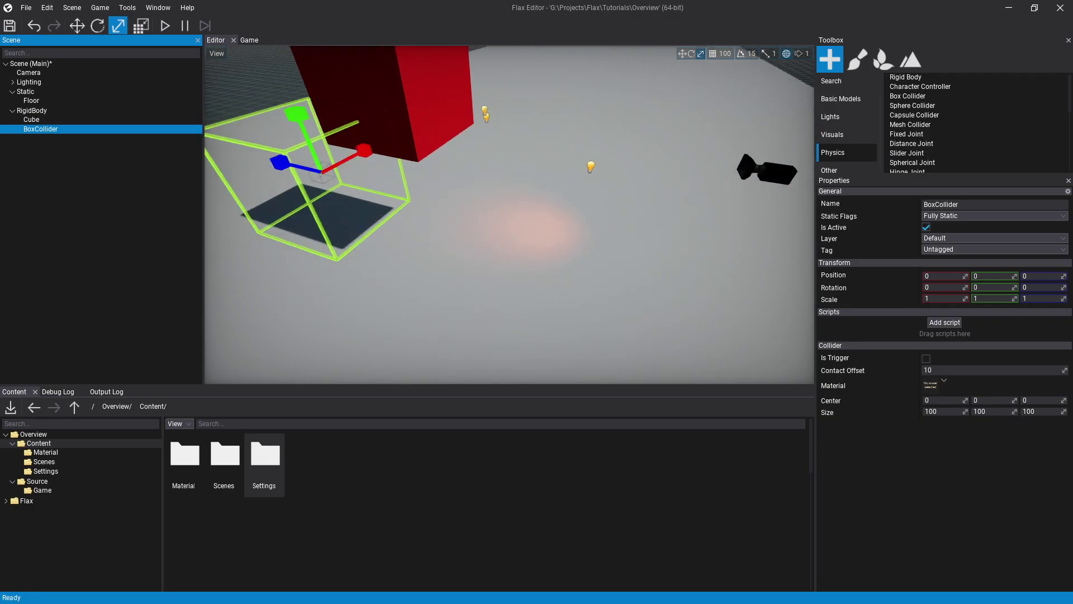
pyautogui.click(32, 111)
pyautogui.scroll(-4, 510, 214)
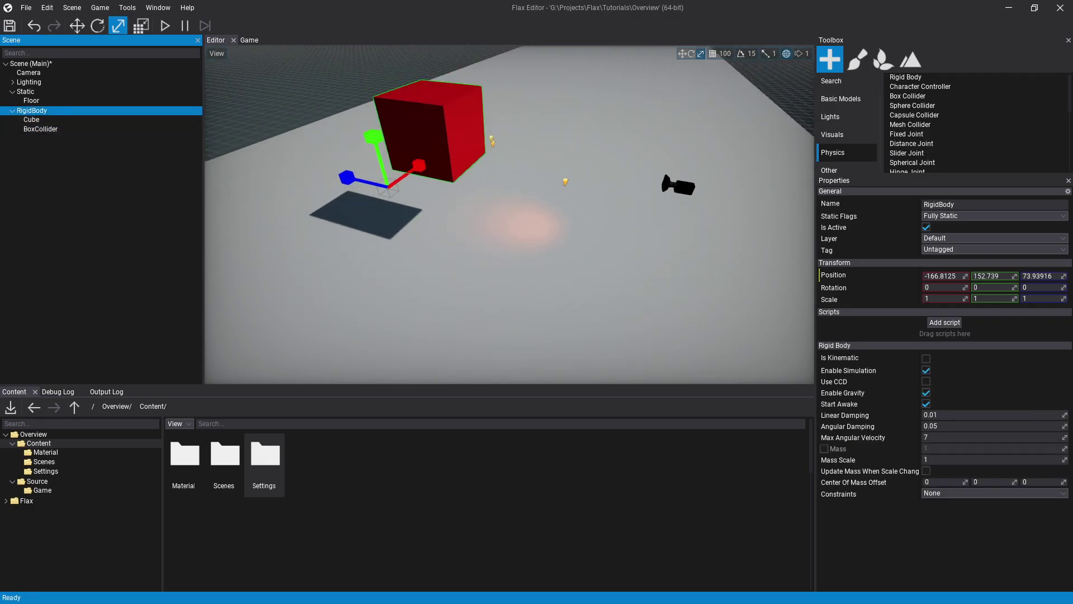
pyautogui.click(32, 120)
pyautogui.click(40, 130)
pyautogui.moveTo(40, 129); pyautogui.dragTo(37, 120)
# - Set the RigidBody's position to 9 on Y and 0 on Z
pyautogui.click(32, 110)
pyautogui.click(957, 276)
pyautogui.press('BackSpace')
pyautogui.press('Return')
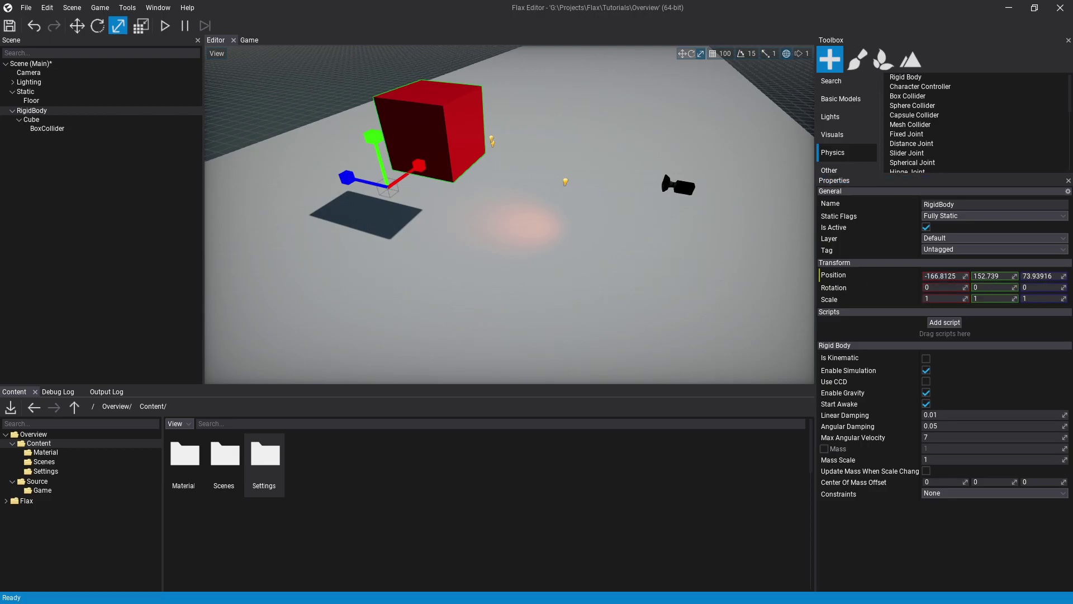
pyautogui.click(993, 276)
pyautogui.press('BackSpace')
pyautogui.press('Return')
pyautogui.doubleClick(1039, 276)
pyautogui.press('BackSpace')
pyautogui.write('6')
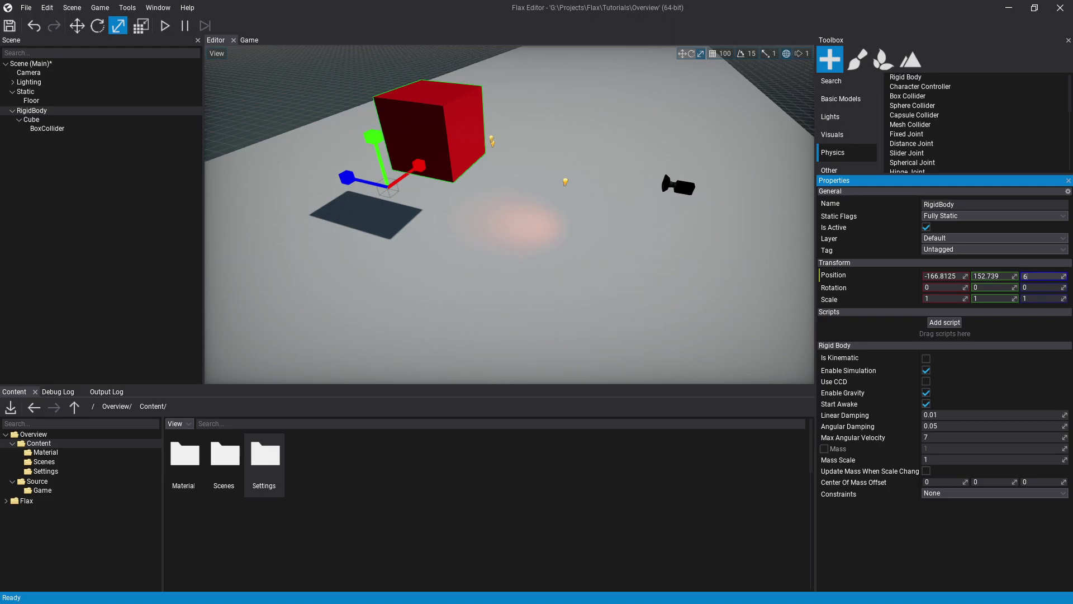
pyautogui.press('Return')
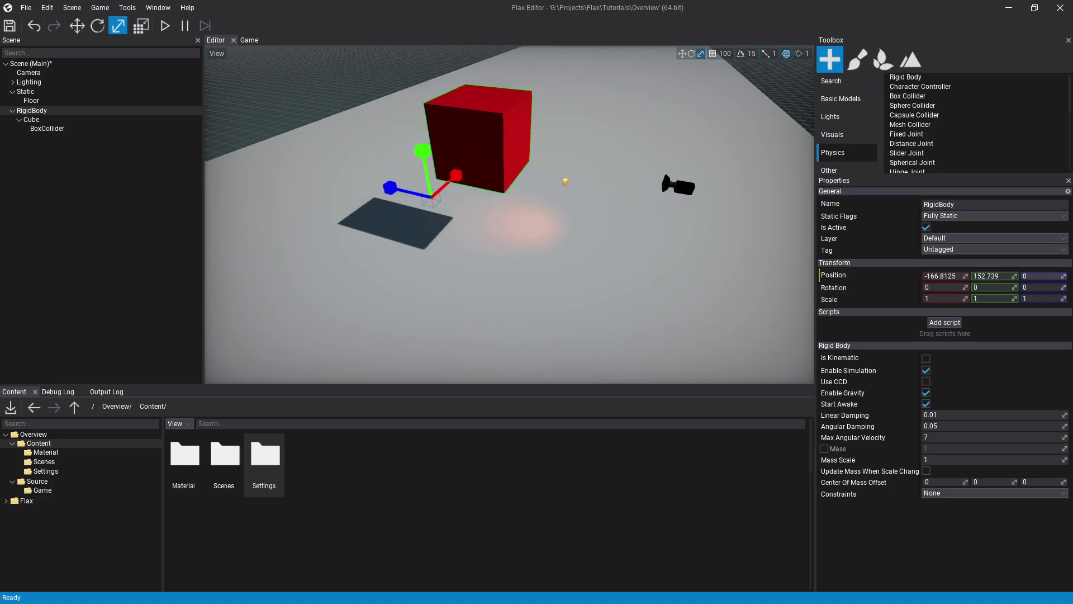
pyautogui.doubleClick(992, 276)
pyautogui.press('BackSpace')
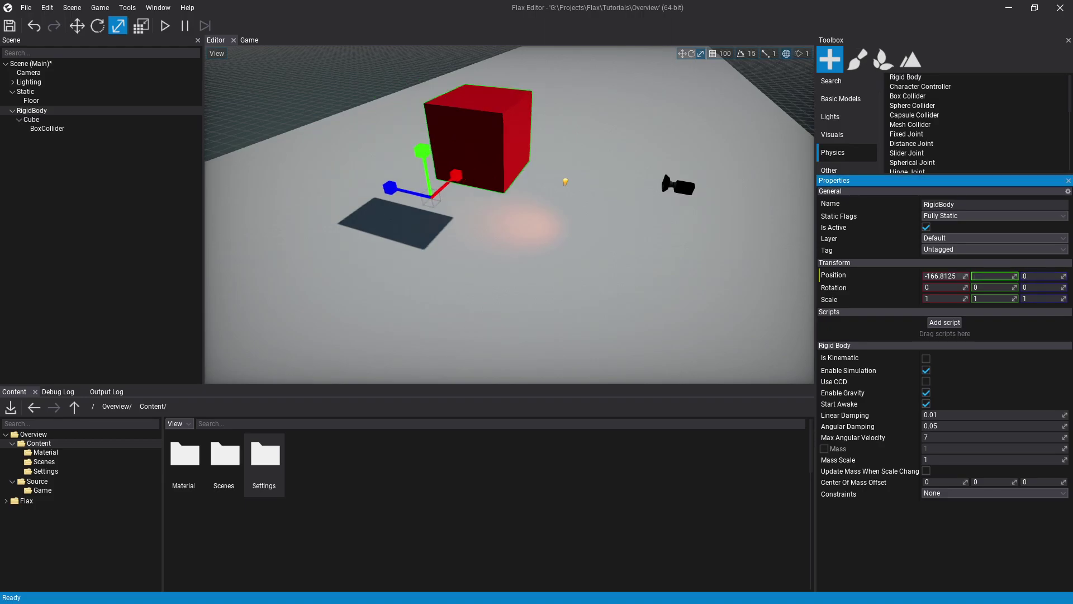
pyautogui.press('Return')
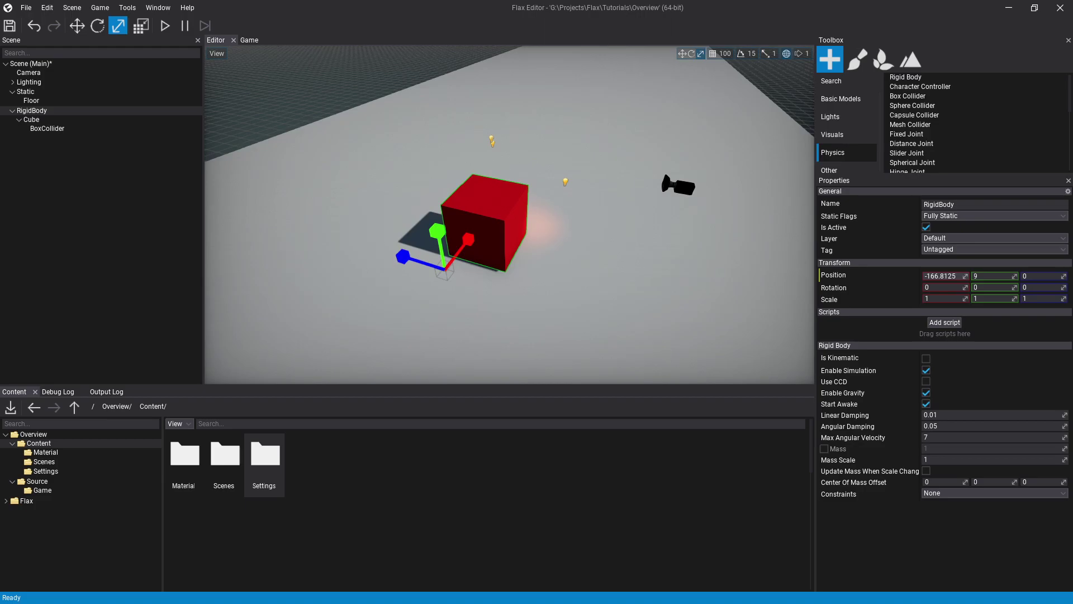
# - Set the Cube's local position to 0 on X, Y and Z so it aligns with its parent RigidBody
pyautogui.click(32, 120)
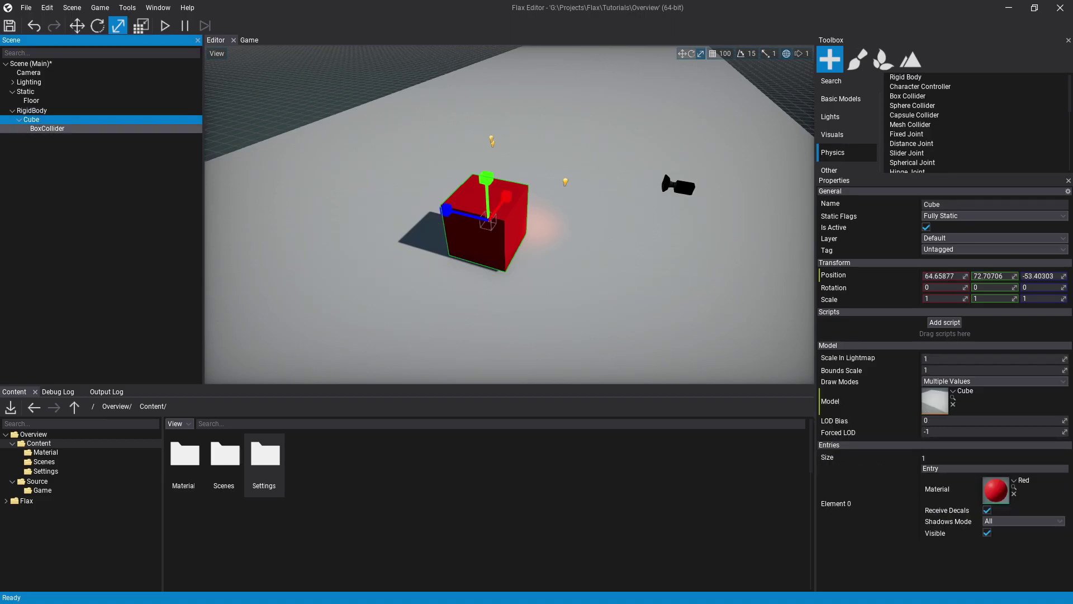
pyautogui.click(41, 128)
pyautogui.click(32, 120)
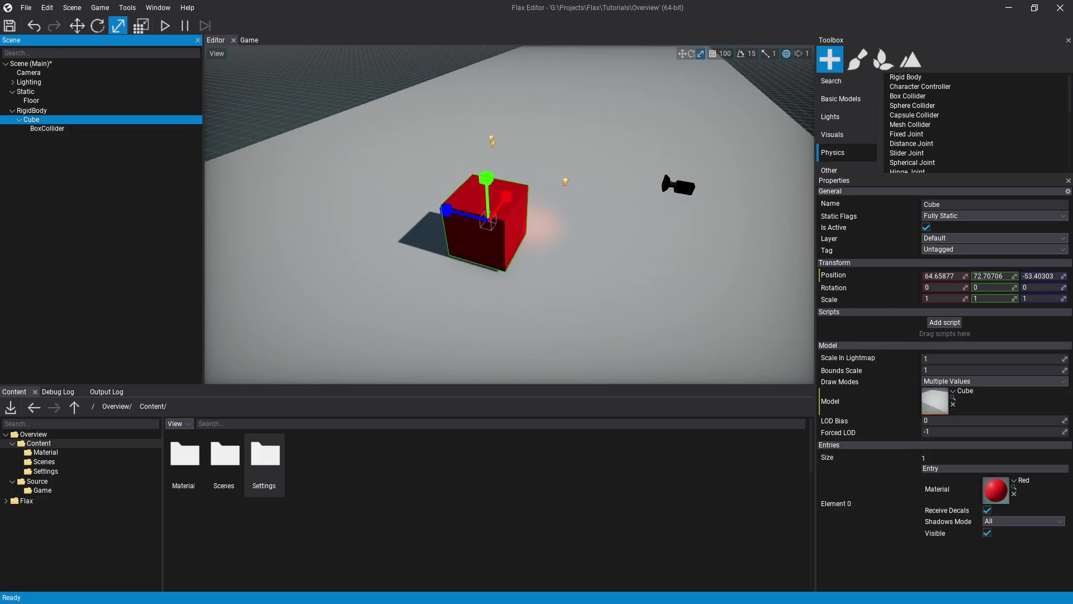
pyautogui.doubleClick(944, 276)
pyautogui.press('BackSpace')
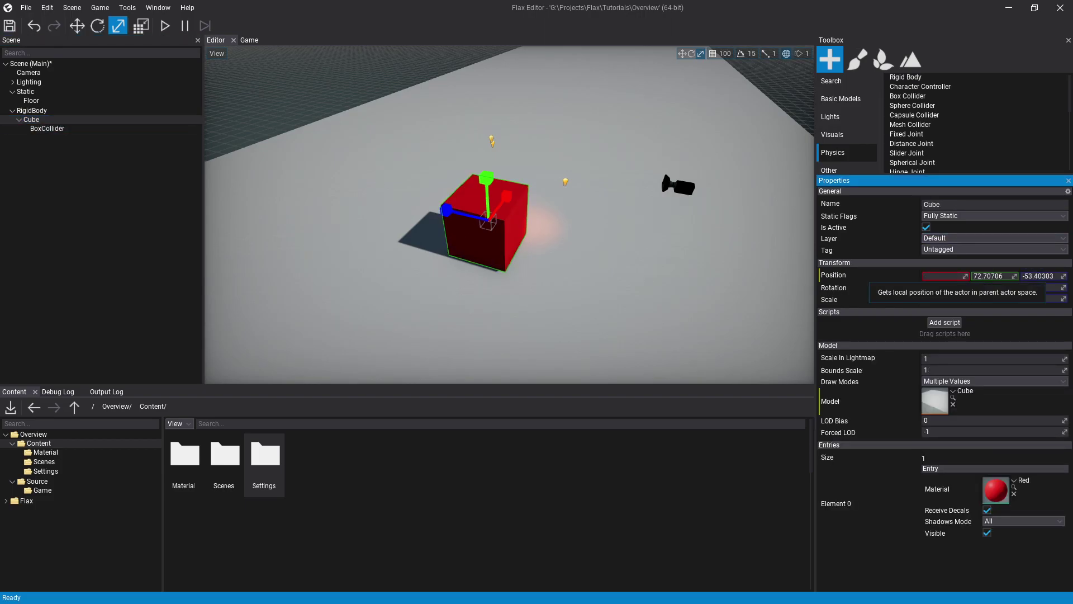
pyautogui.write('0')
pyautogui.press('Return')
pyautogui.doubleClick(991, 276)
pyautogui.press('BackSpace')
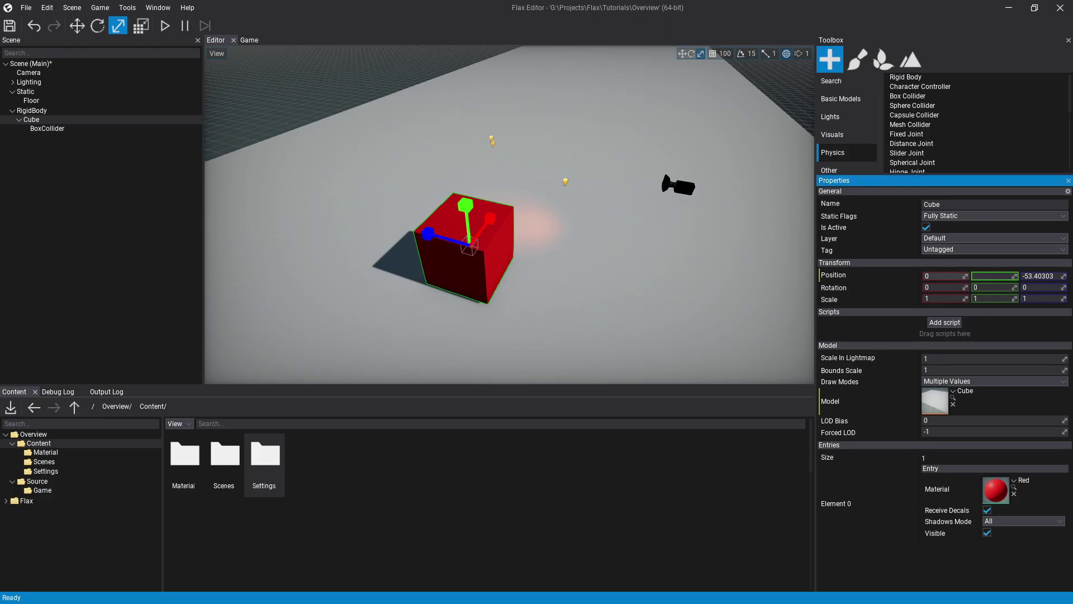
pyautogui.write('0')
pyautogui.press('Return')
pyautogui.doubleClick(1041, 277)
pyautogui.press('BackSpace')
pyautogui.write('0')
pyautogui.press('Return')
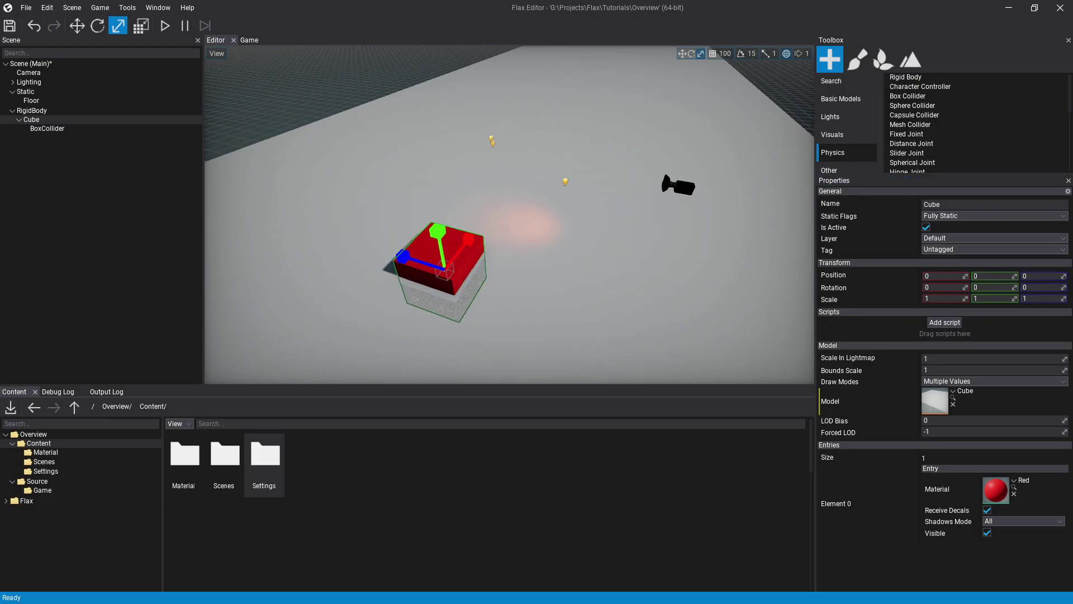
# - Move the RigidBody above the floor to about X 84, Y 149, and save the scene
pyautogui.click(32, 111)
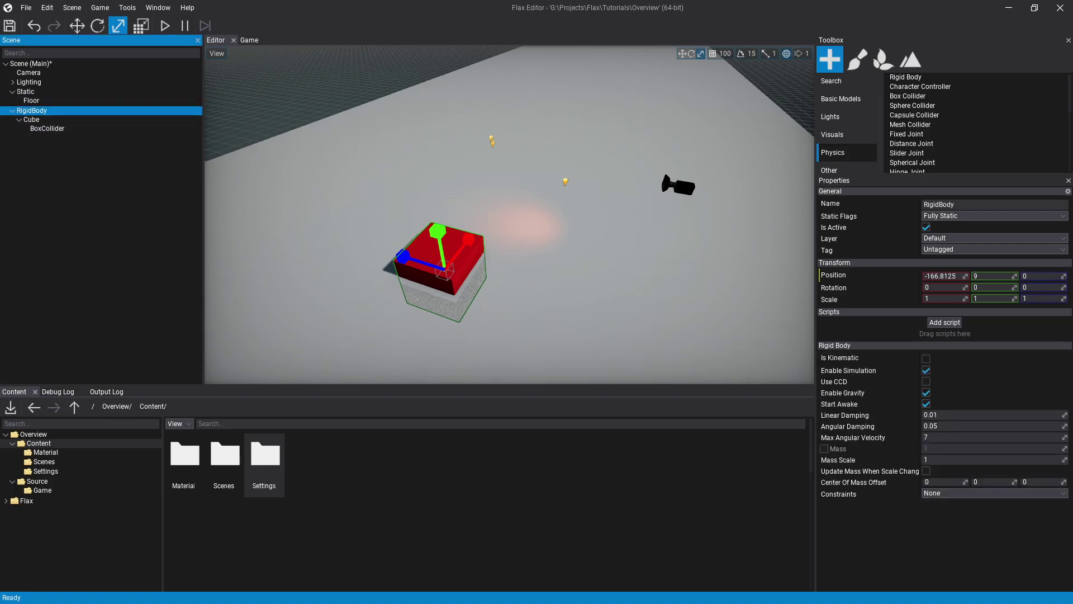
pyautogui.click(682, 53)
pyautogui.moveTo(438, 233); pyautogui.dragTo(519, 121)
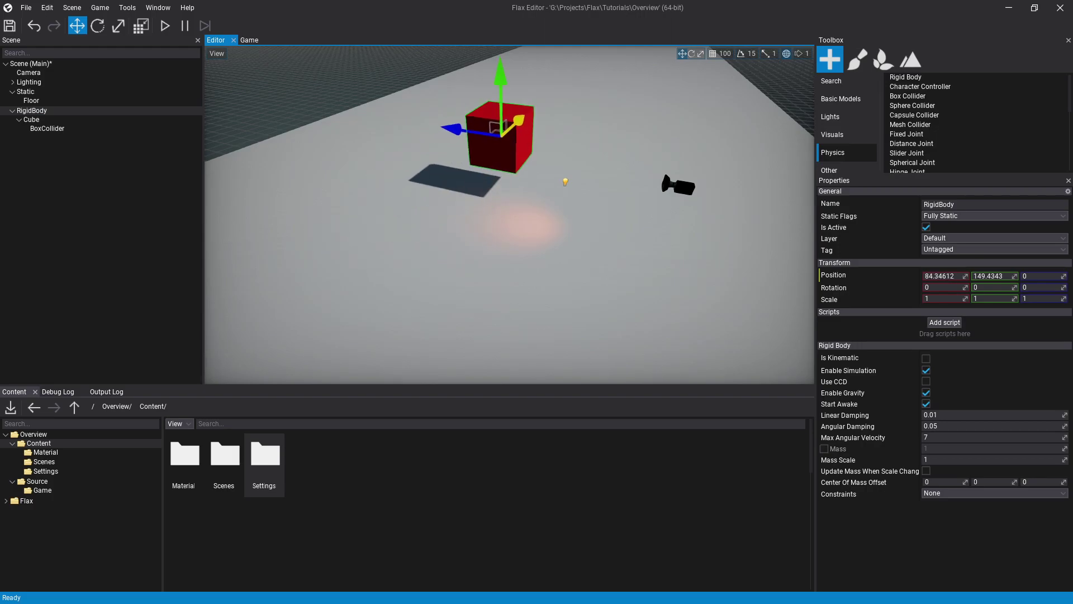
pyautogui.click(32, 120)
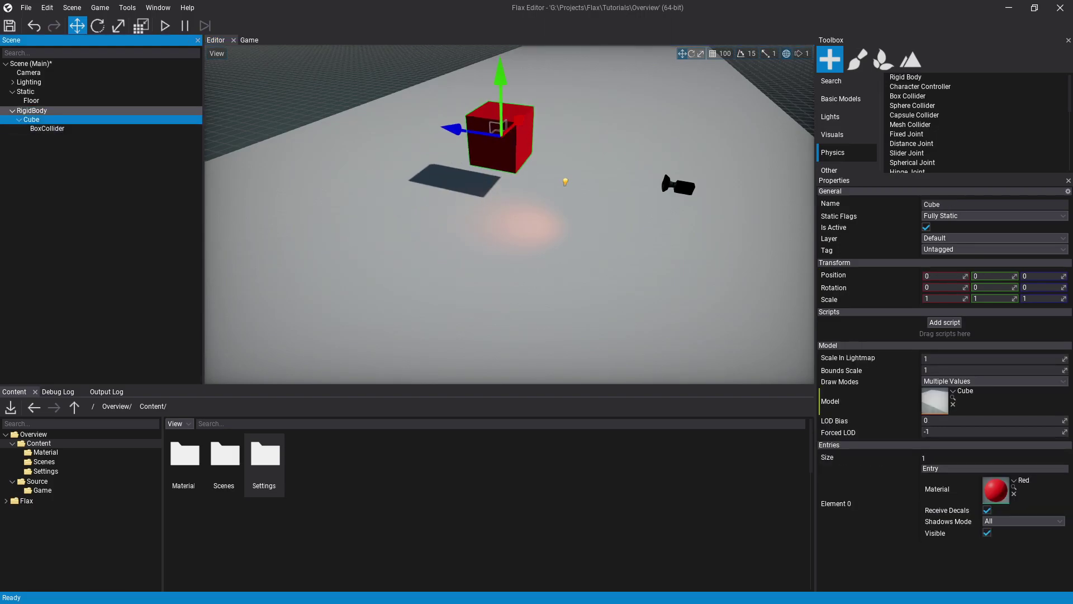
pyautogui.click(32, 111)
pyautogui.hotkey('ctrl', 's')
# - Move the BoxCollider out of the Cube directly under the RigidBody, and briefly run and stop the game
pyautogui.click(47, 129)
pyautogui.moveTo(47, 128); pyautogui.dragTo(32, 111)
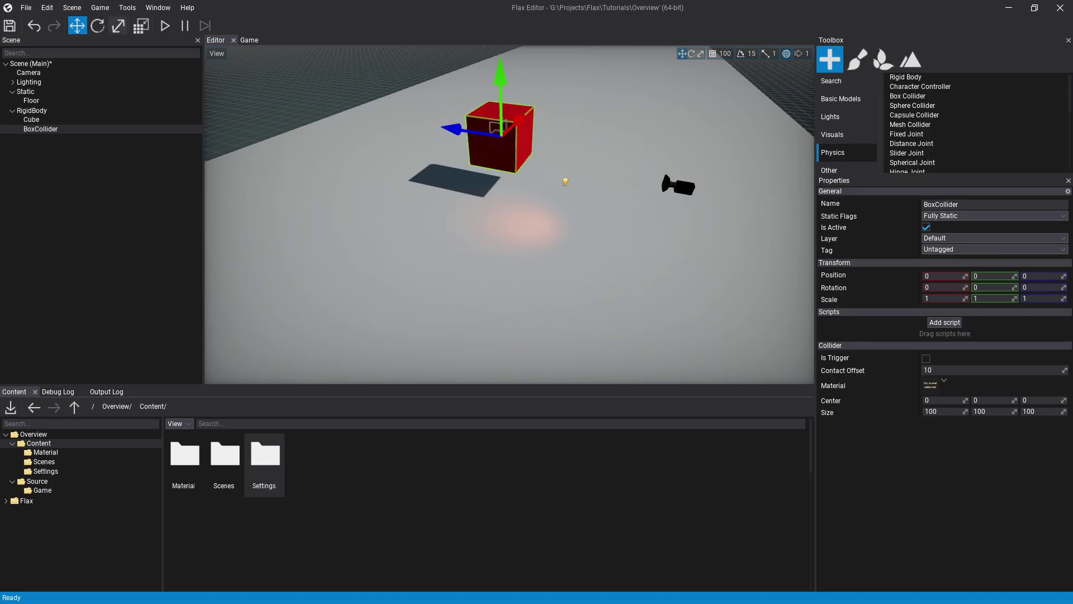
pyautogui.click(165, 26)
pyautogui.click(164, 25)
# - Add a Box Collider as a child of the Floor and select it
pyautogui.click(32, 101)
pyautogui.scroll(-6, 508, 215)
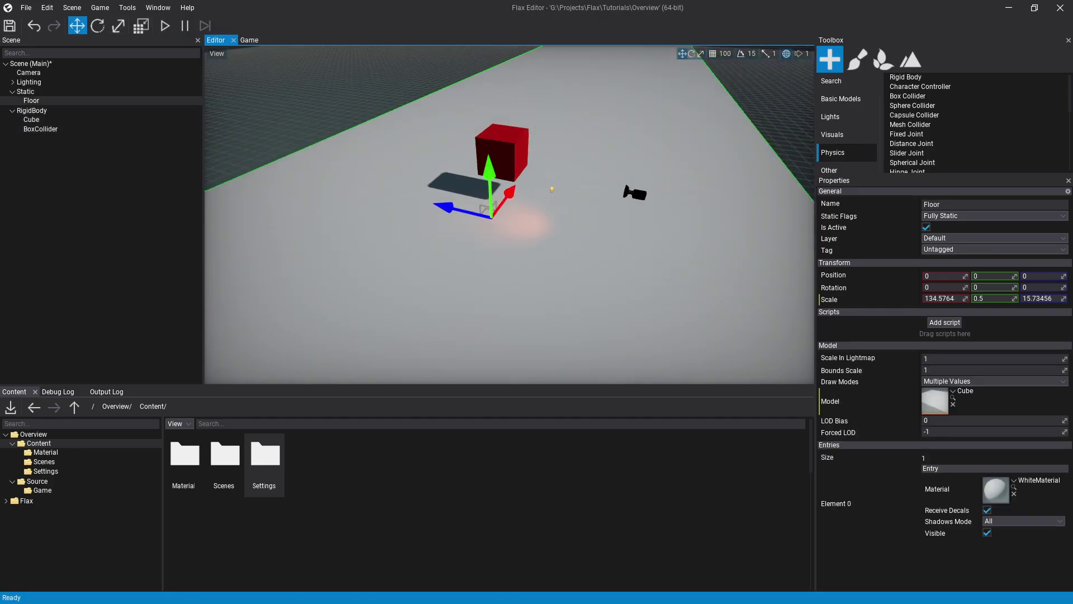
pyautogui.click(907, 96)
pyautogui.moveTo(907, 96); pyautogui.dragTo(32, 100)
pyautogui.click(47, 110)
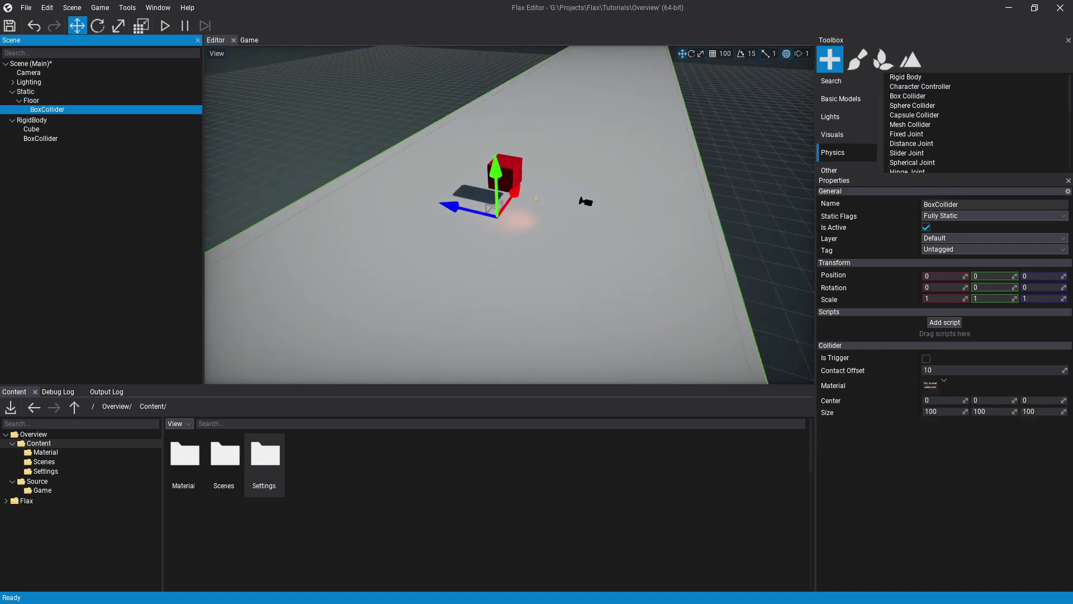
pyautogui.scroll(-6, 509, 214)
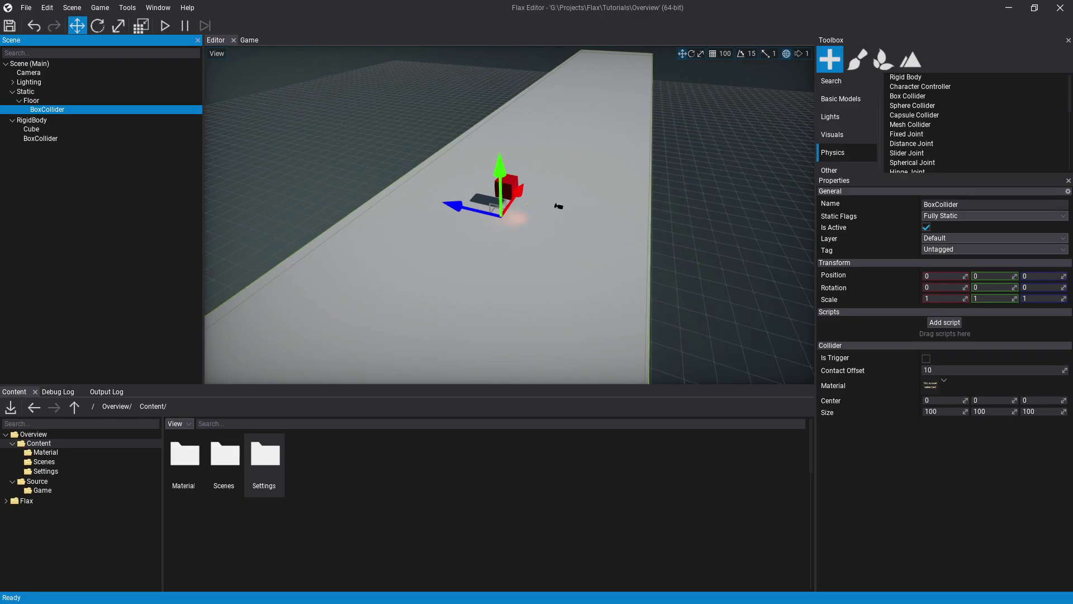
# - Run and stop the game twice to watch how the cube falls onto the floor
pyautogui.click(165, 26)
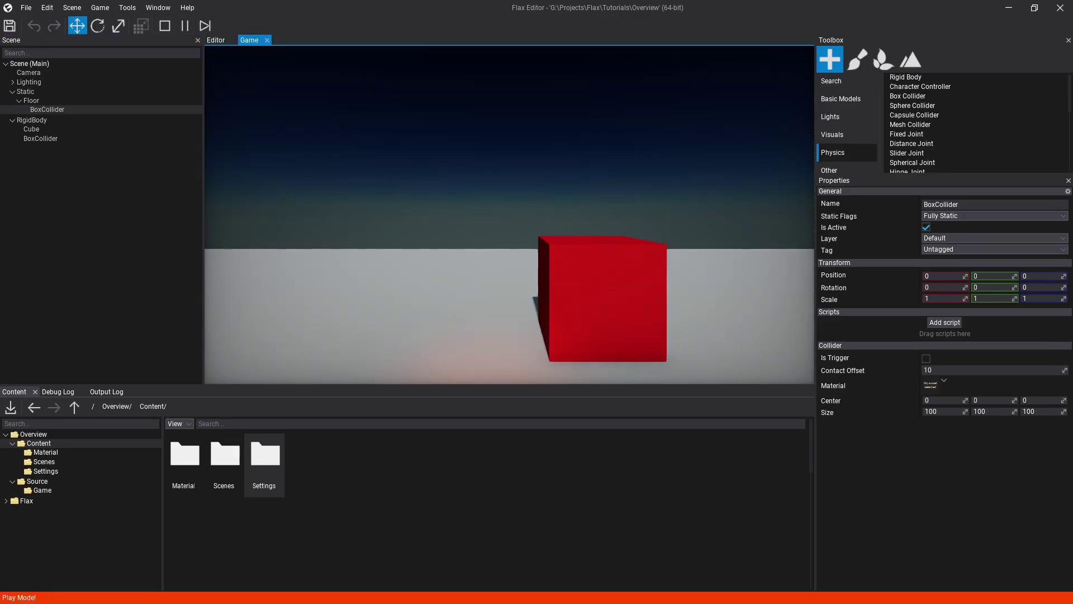
pyautogui.click(165, 26)
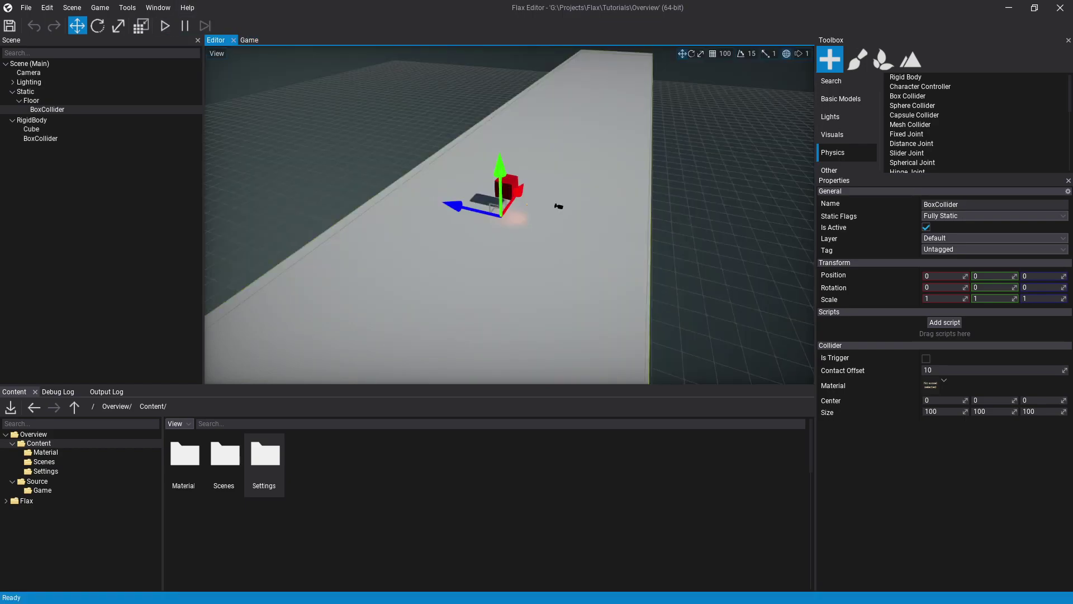
pyautogui.click(165, 26)
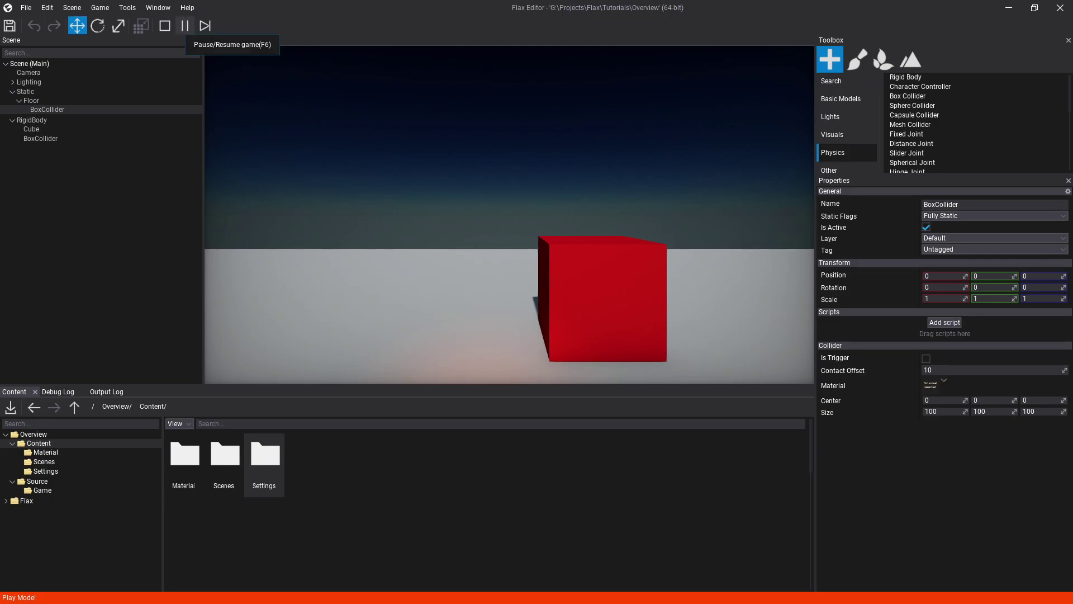
pyautogui.click(165, 25)
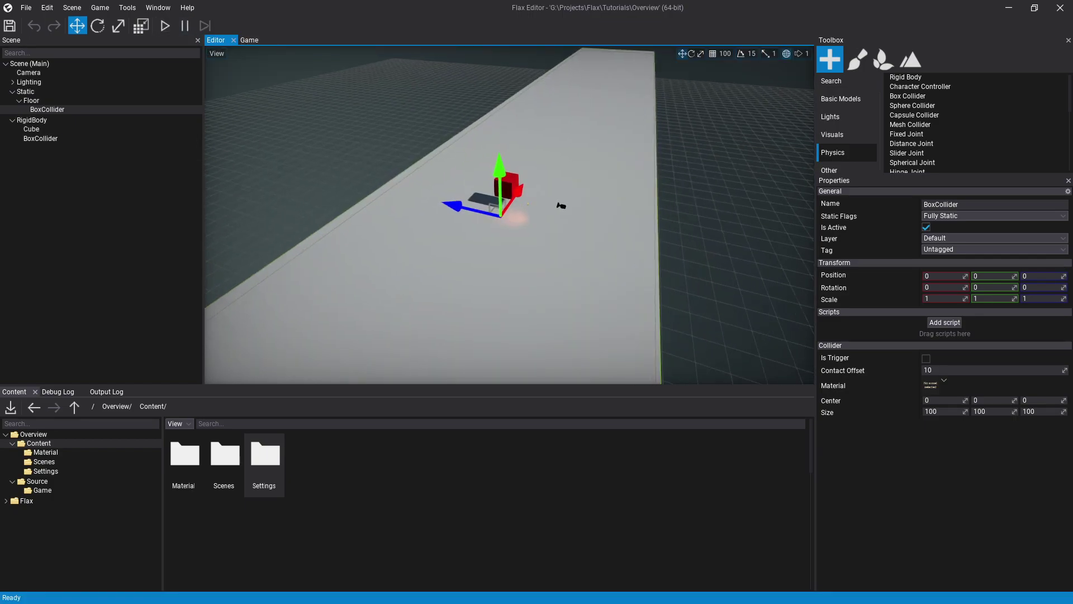
# - Delete the RigidBody together with its Cube and BoxCollider
pyautogui.press('w')
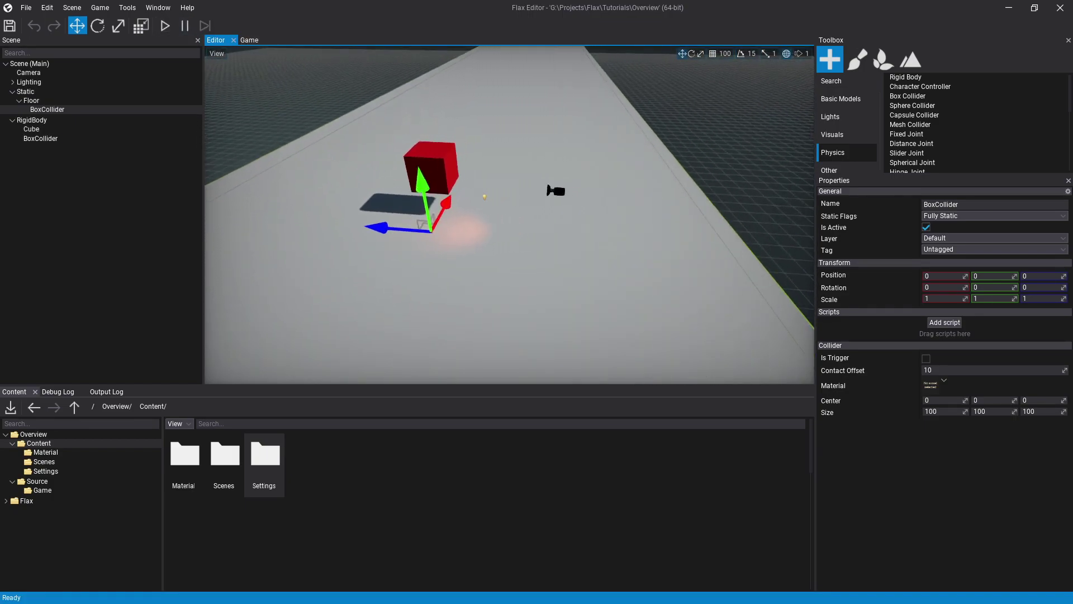
pyautogui.click(47, 109)
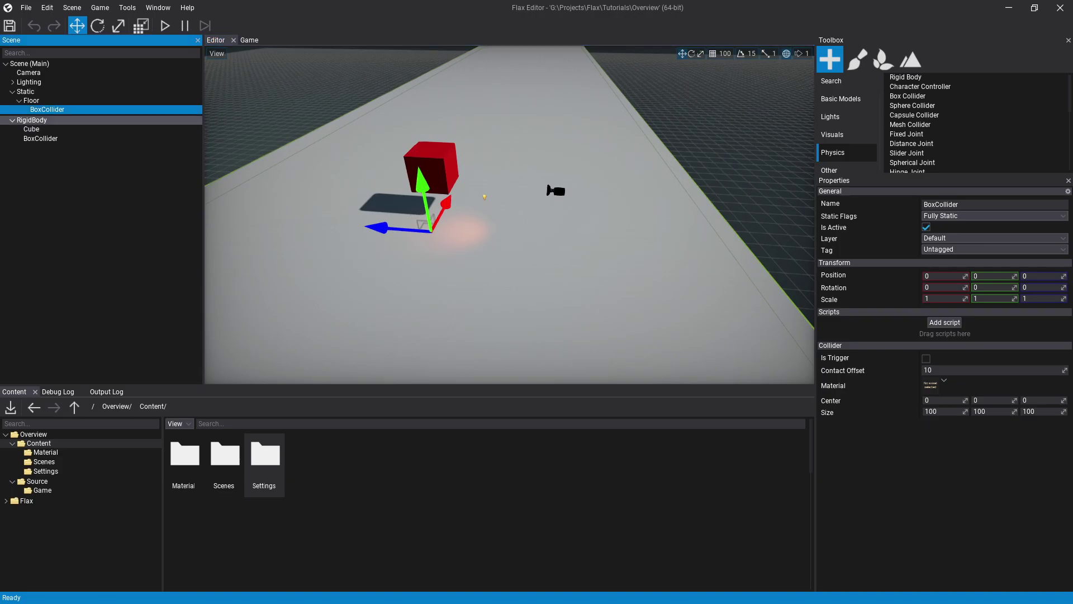
pyautogui.click(31, 120)
pyautogui.press('Delete')
# - Delete the Floor's BoxCollider and add a new Box Collider as a child of the Floor
pyautogui.click(47, 110)
pyautogui.press('Delete')
pyautogui.press('s')
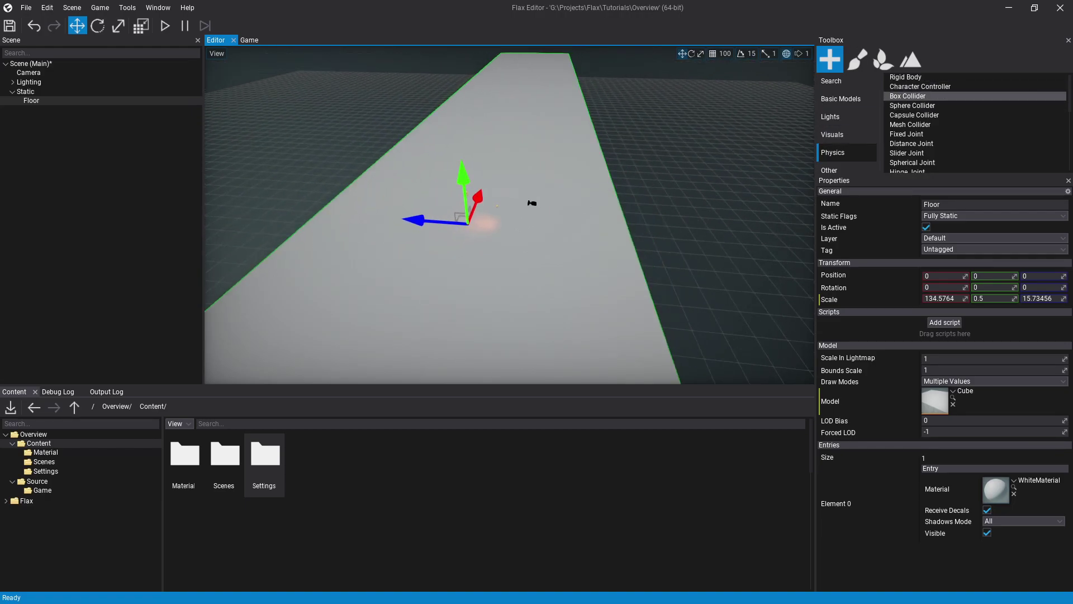
pyautogui.moveTo(908, 96); pyautogui.dragTo(32, 101)
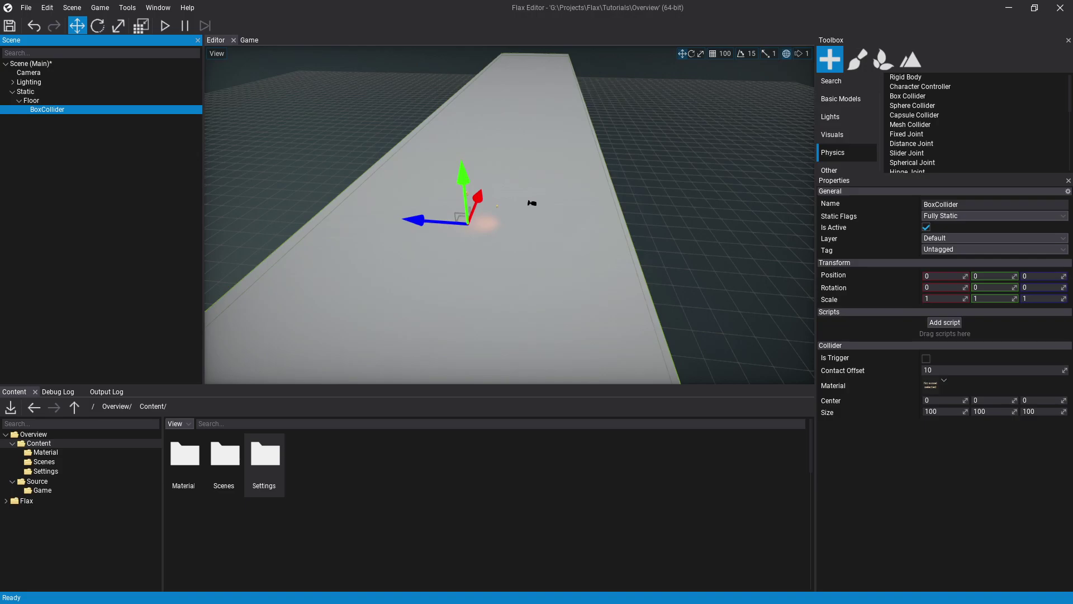
# - Place a new Rigid Body actor above the floor at about X 396, Y 77, Z 2
pyautogui.rightClick(102, 145)
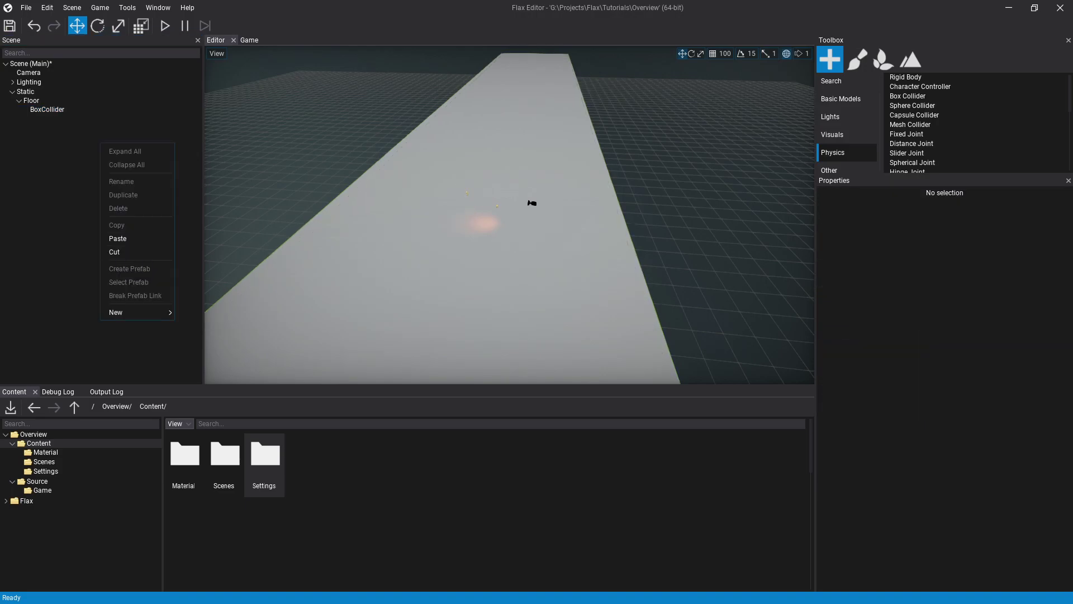
pyautogui.moveTo(129, 312)
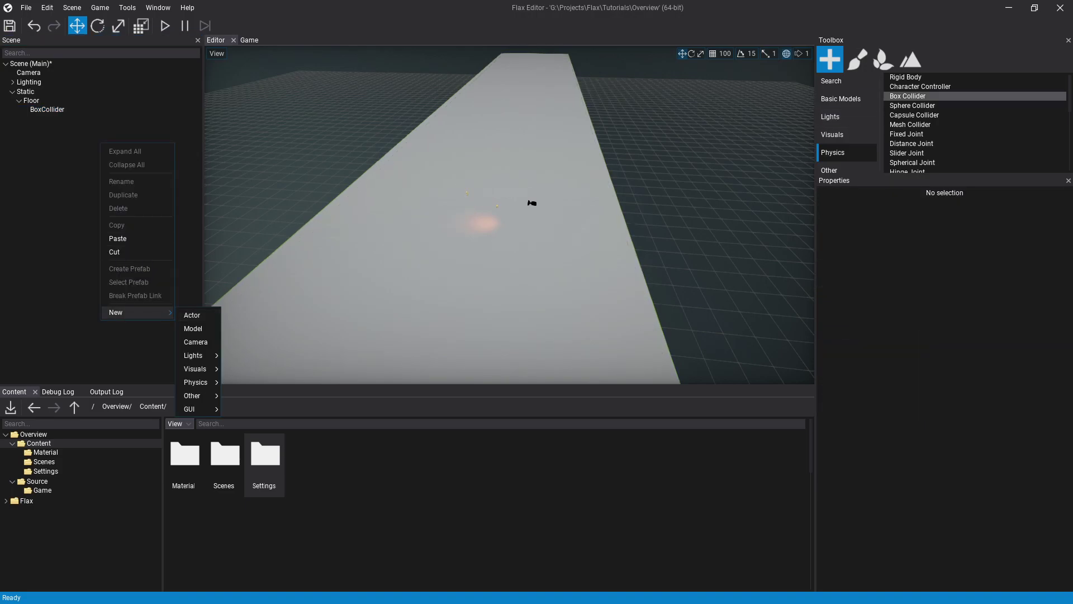
pyautogui.moveTo(917, 78); pyautogui.dragTo(481, 145)
pyautogui.click(32, 120)
pyautogui.scroll(5, 485, 150)
pyautogui.scroll(3, 509, 215)
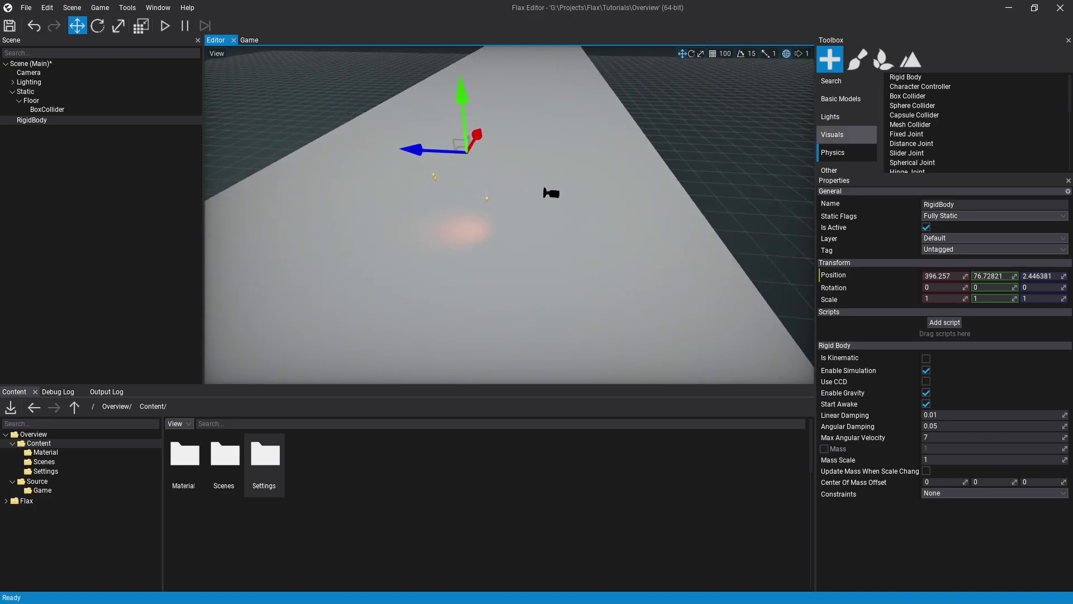
# - Add a basic Cube model as a child of the new RigidBody
pyautogui.click(841, 99)
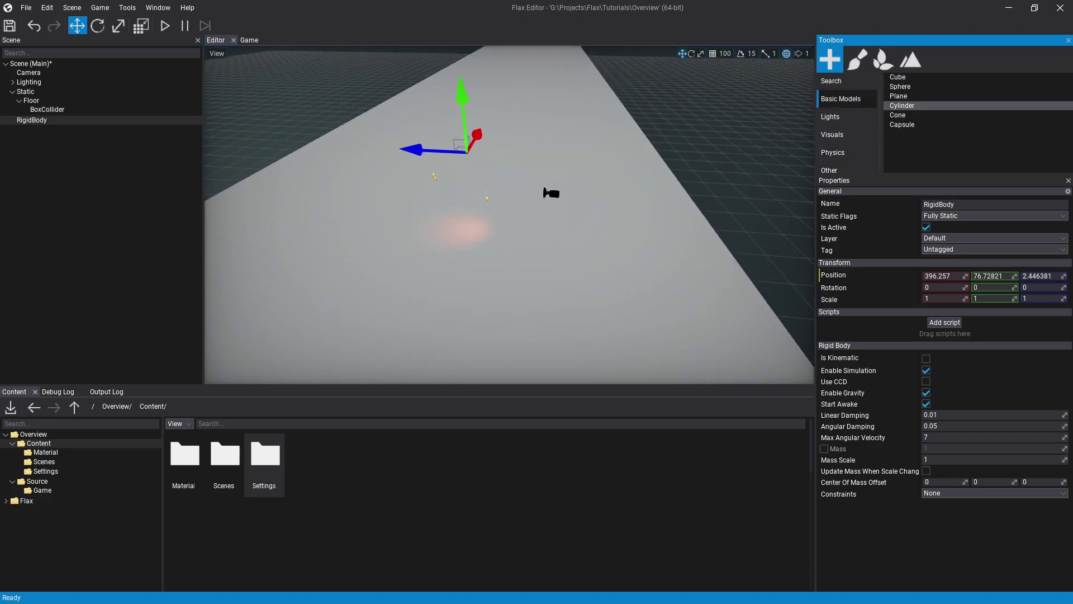
pyautogui.moveTo(898, 77); pyautogui.dragTo(31, 120)
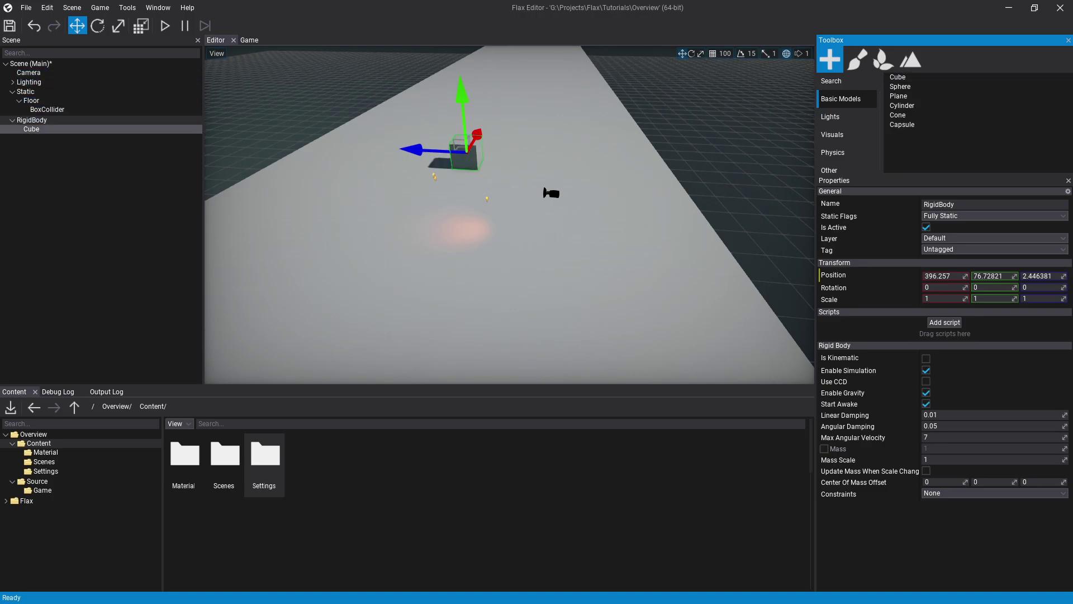
pyautogui.click(32, 120)
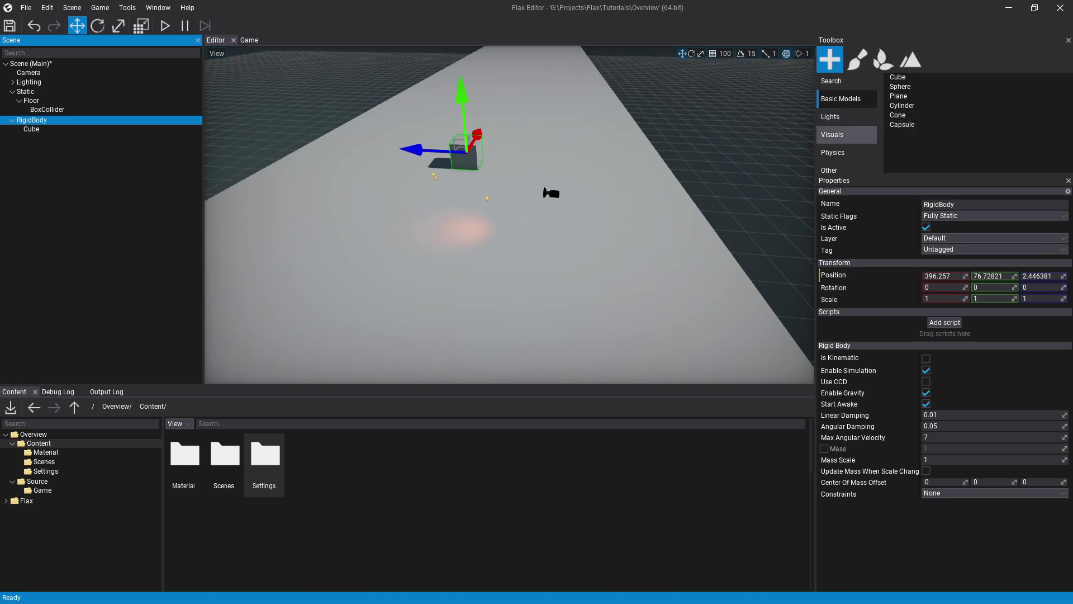
# - Add a Box Collider as a child of the new RigidBody, alongside its Cube
pyautogui.scroll(-1, 839, 140)
pyautogui.click(830, 145)
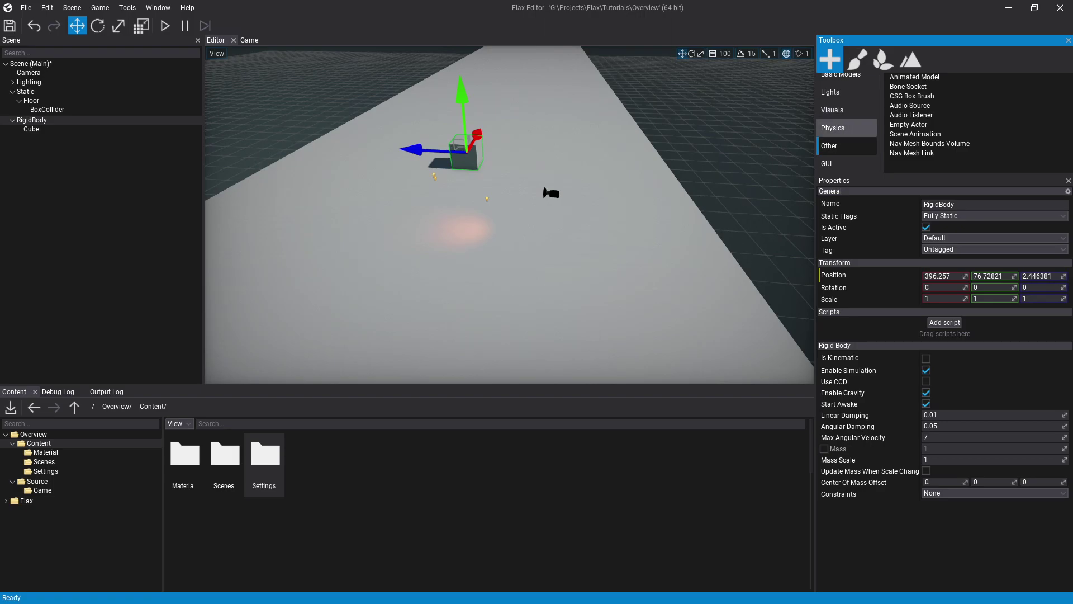
pyautogui.click(833, 128)
pyautogui.moveTo(908, 95); pyautogui.dragTo(34, 120)
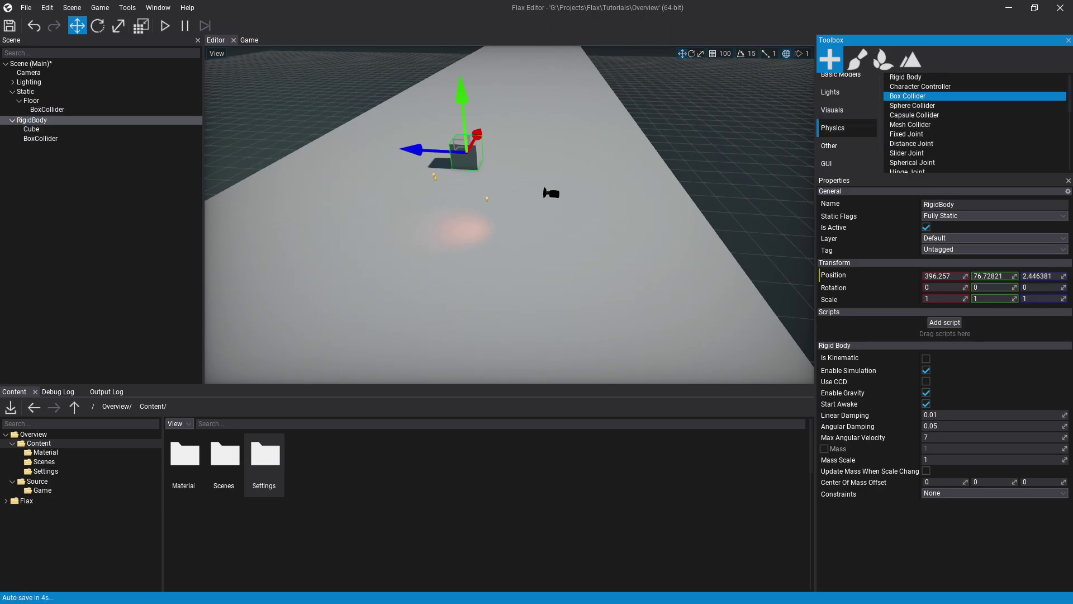
# - Move the RigidBody to about Y 161, Z -144 above the floor and review the properties of its Cube and BoxCollider
pyautogui.moveTo(462, 104); pyautogui.dragTo(460, 82)
pyautogui.moveTo(418, 129); pyautogui.dragTo(457, 131)
pyautogui.click(40, 139)
pyautogui.click(33, 129)
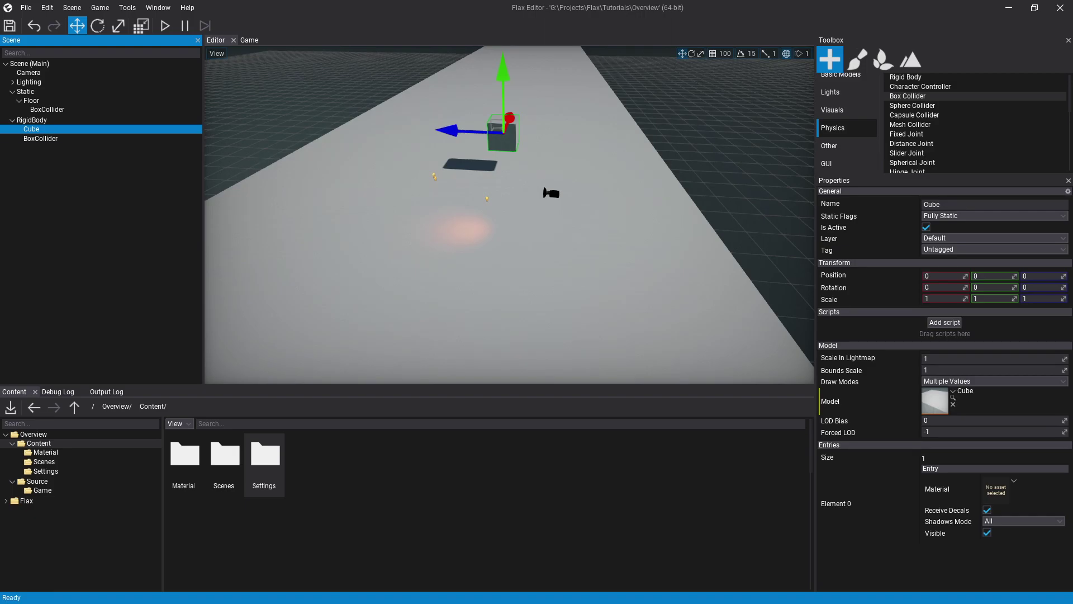
pyautogui.click(40, 138)
pyautogui.click(34, 129)
pyautogui.click(33, 120)
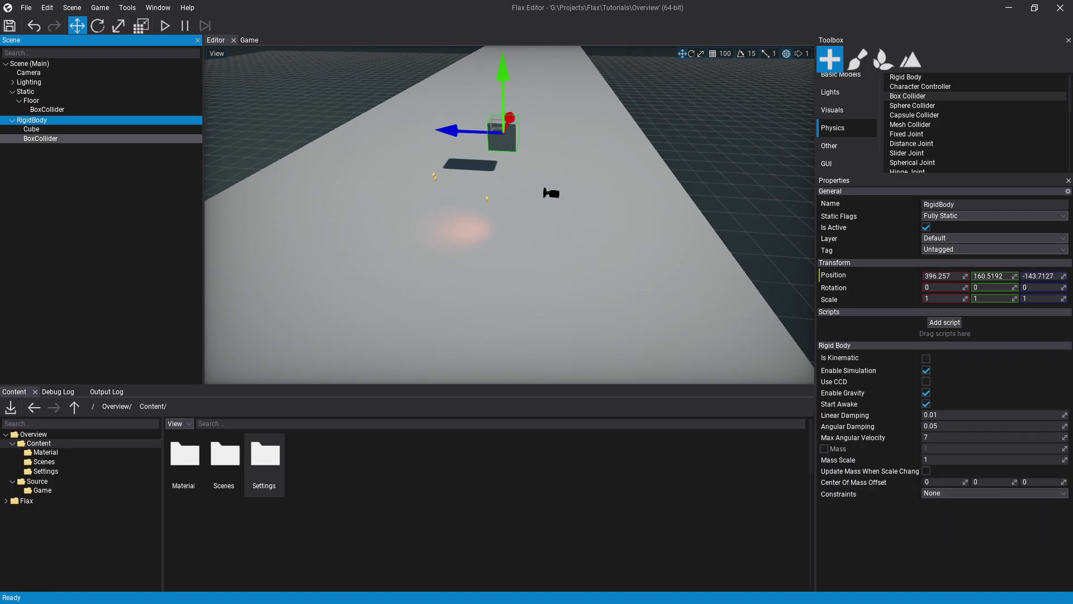
pyautogui.click(41, 138)
# - Apply the Red material from the Content/Material folder to the floor
pyautogui.doubleClick(184, 456)
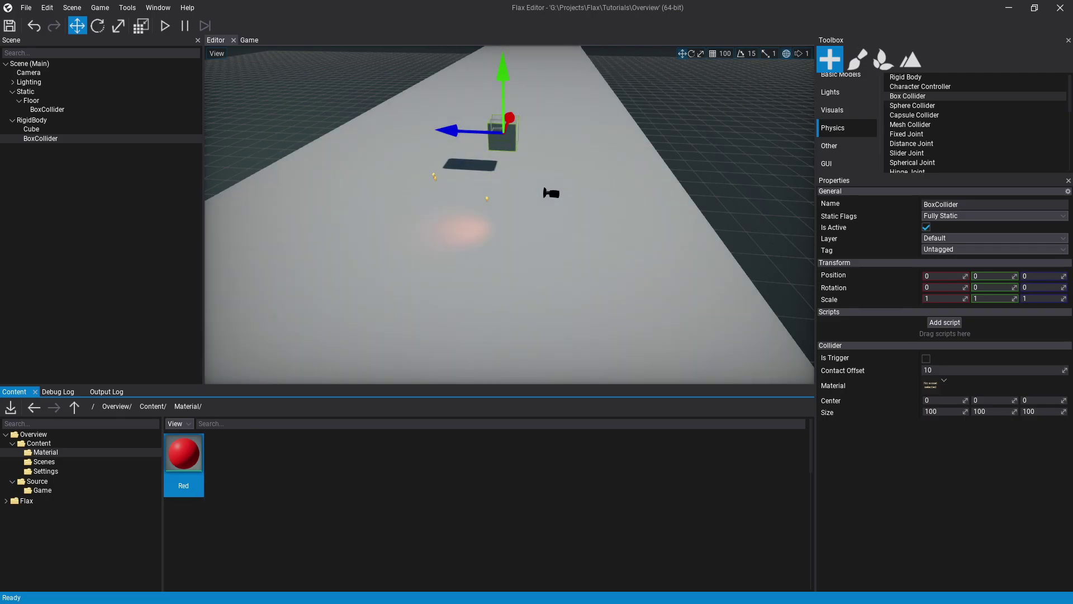
pyautogui.scroll(4, 510, 214)
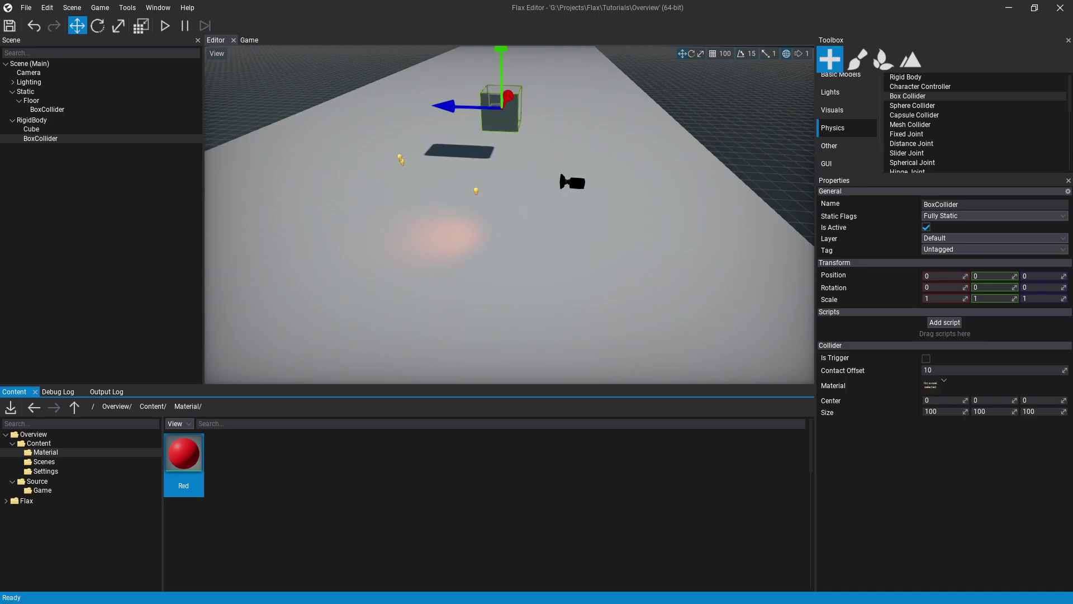
pyautogui.scroll(3, 510, 215)
pyautogui.press('f')
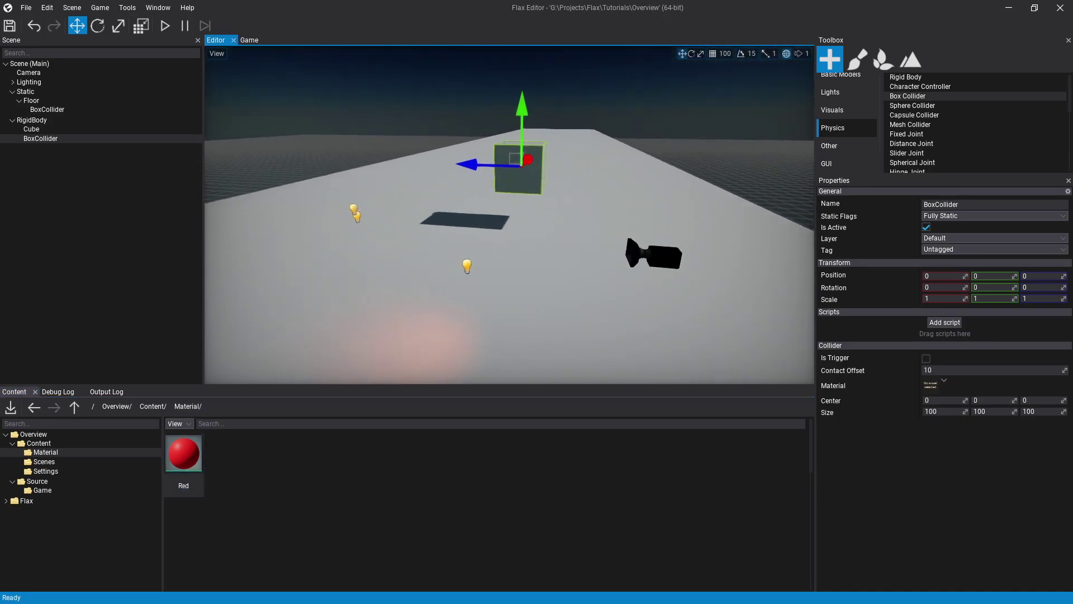
pyautogui.click(183, 464)
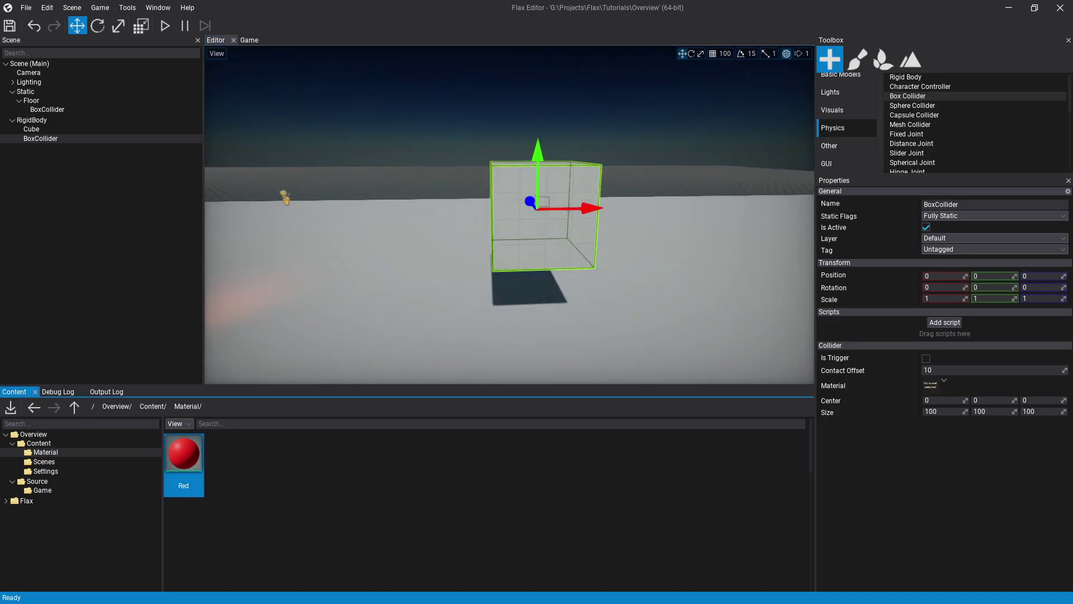
pyautogui.scroll(-3, 509, 215)
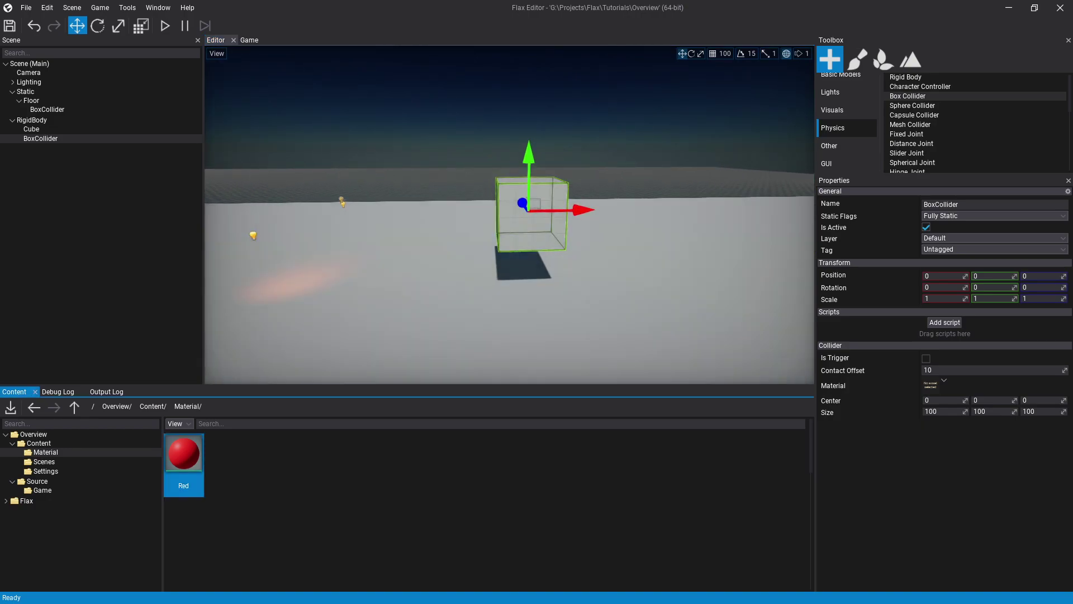
pyautogui.scroll(-2, 535, 205)
pyautogui.click(587, 134)
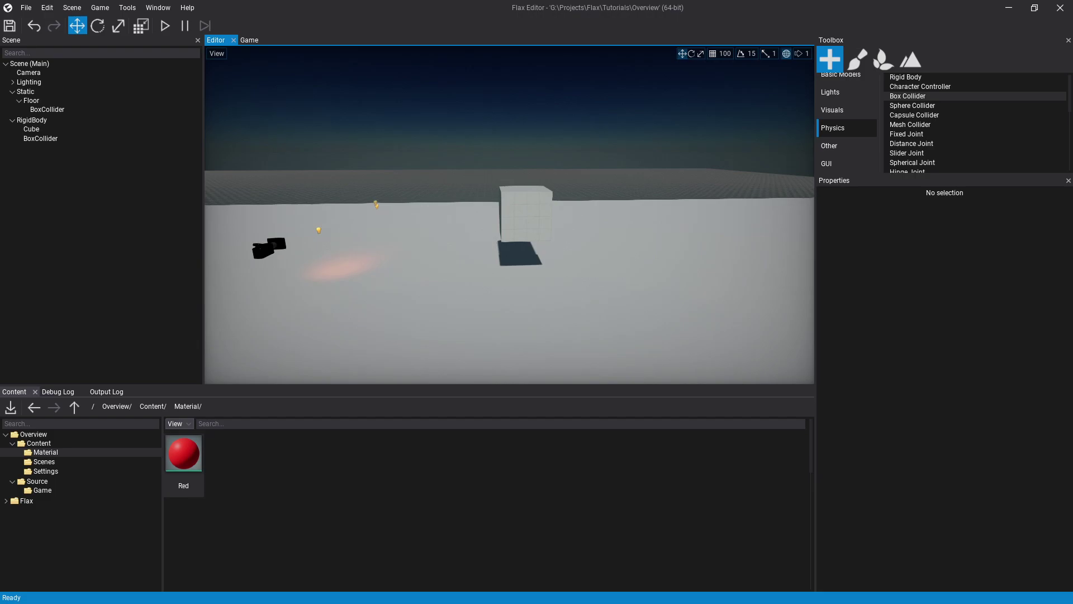
pyautogui.click(183, 461)
pyautogui.click(46, 452)
pyautogui.moveTo(183, 460); pyautogui.dragTo(436, 301)
pyautogui.scroll(-2, 447, 296)
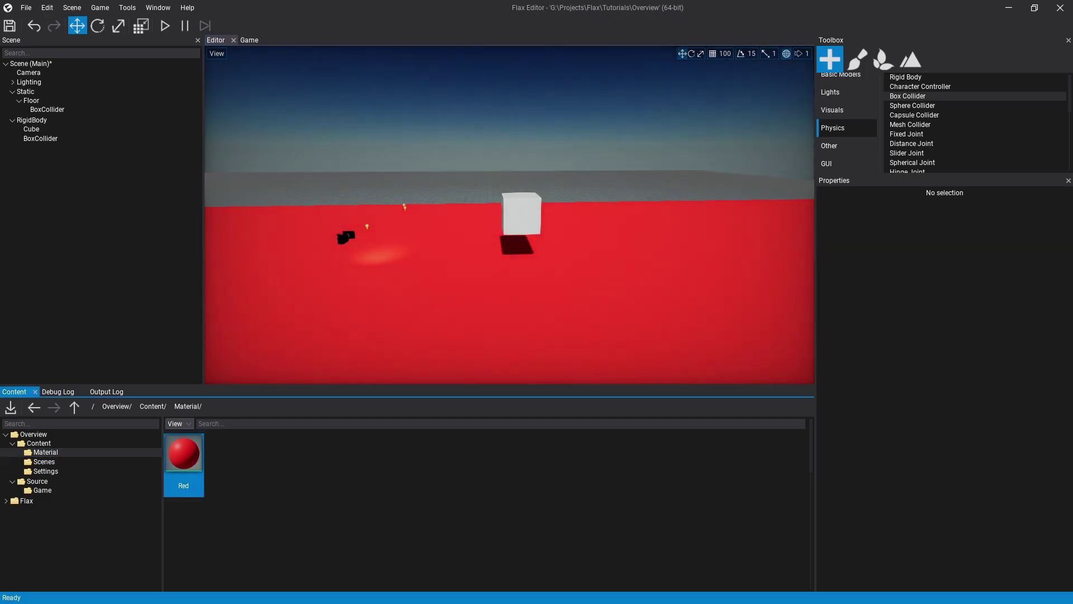
# - Inspect the model and material properties of the Cube under the RigidBody
pyautogui.click(521, 214)
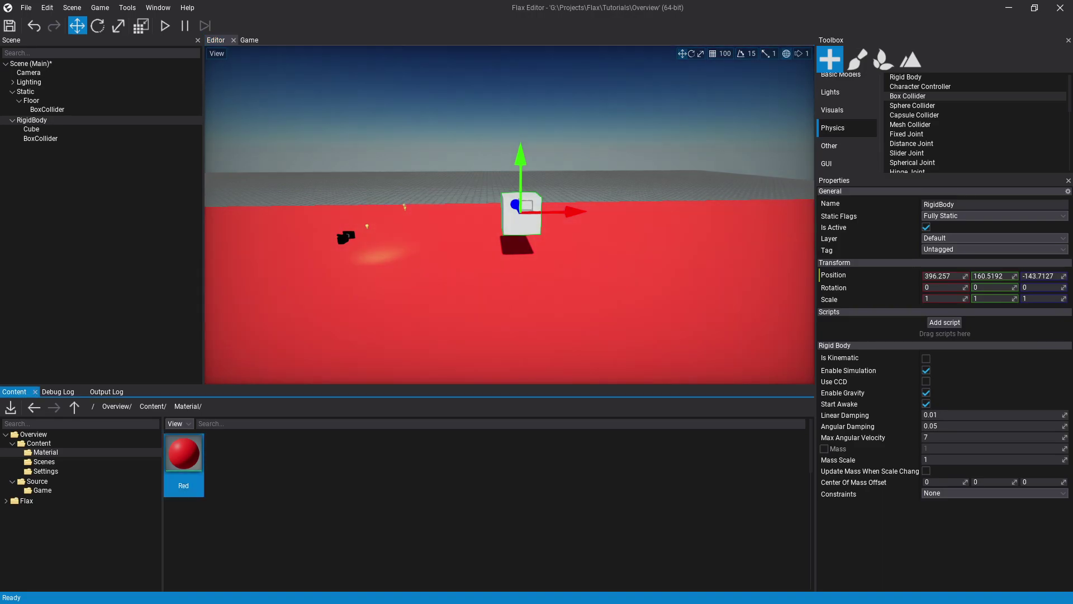
pyautogui.click(32, 121)
pyautogui.click(32, 129)
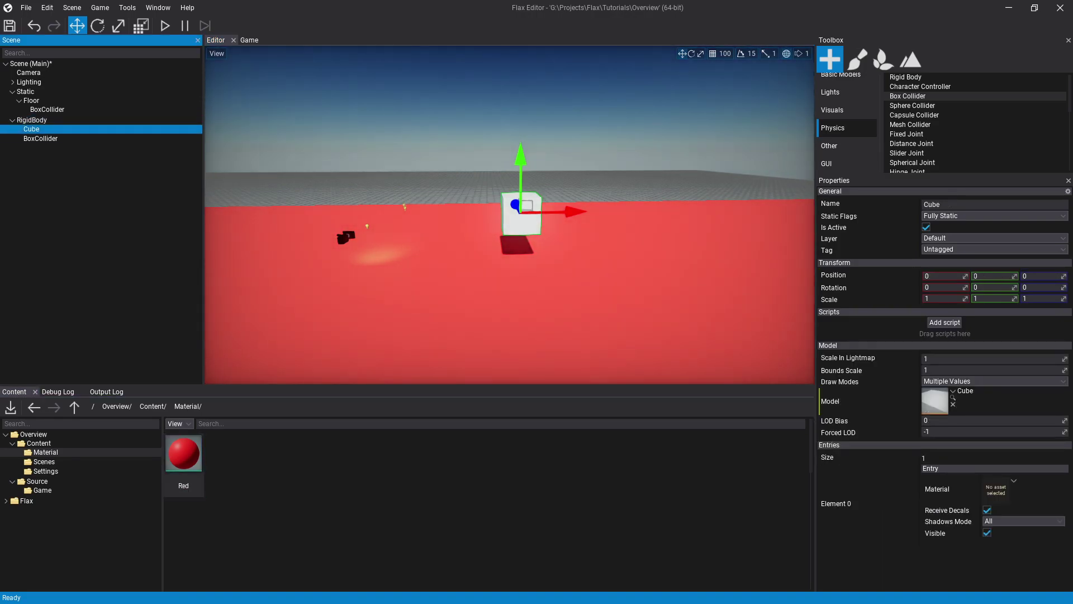
pyautogui.click(183, 455)
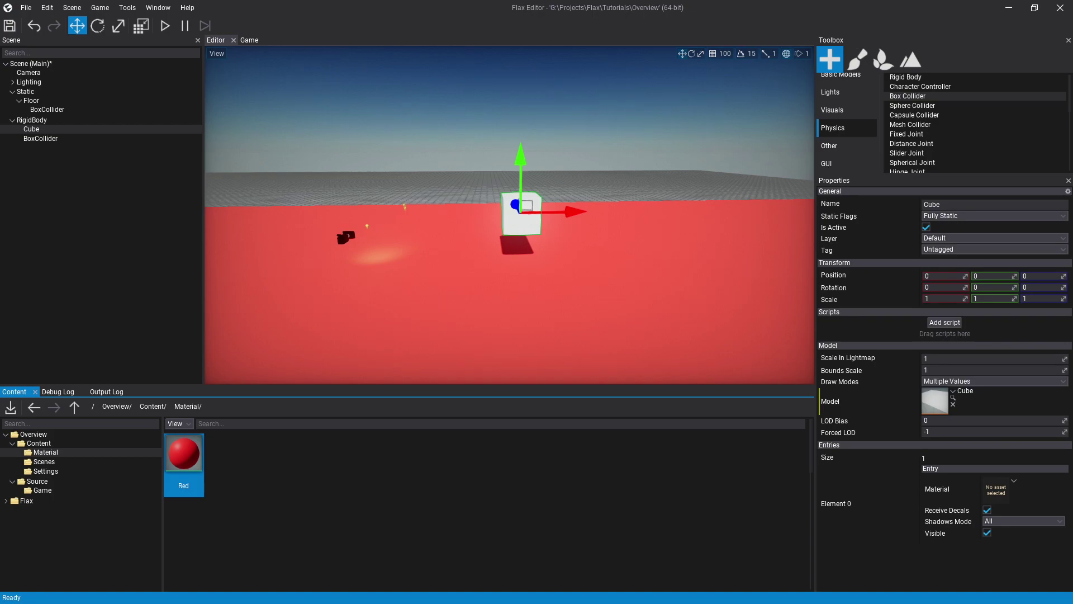
pyautogui.scroll(-3, 509, 215)
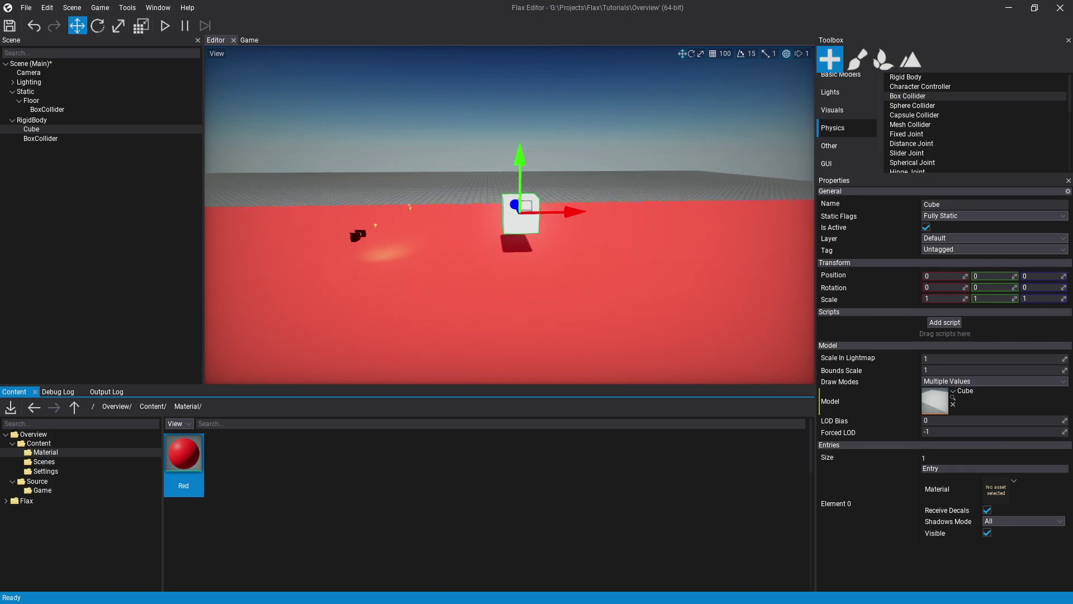
pyautogui.click(509, 123)
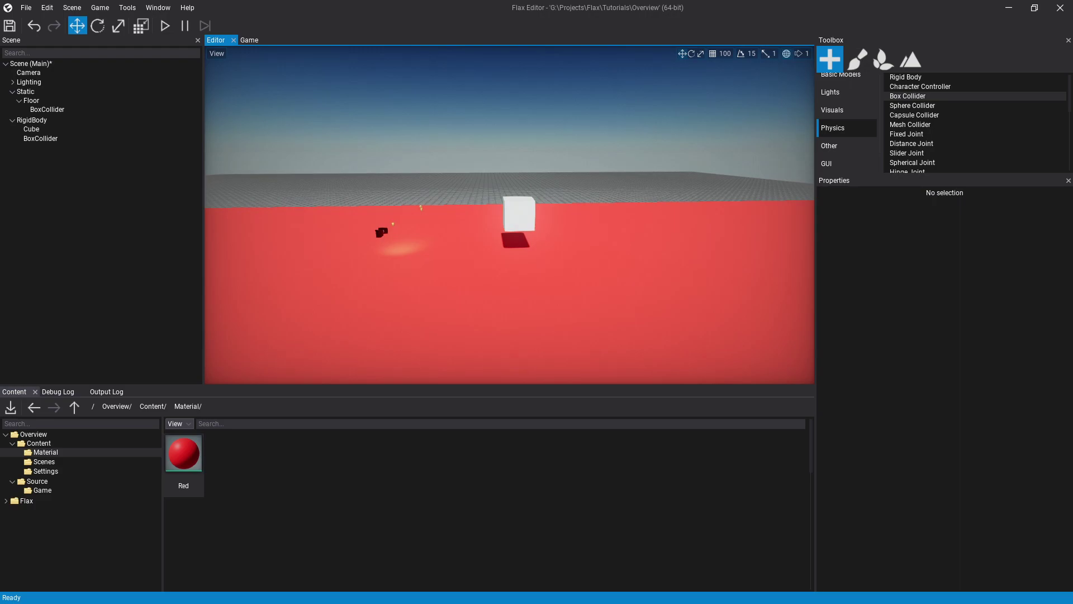
# - Run the game briefly to check the falling cube, and stop it
pyautogui.press('s')
pyautogui.moveTo(509, 215); pyautogui.dragTo(559, 215, button='right')
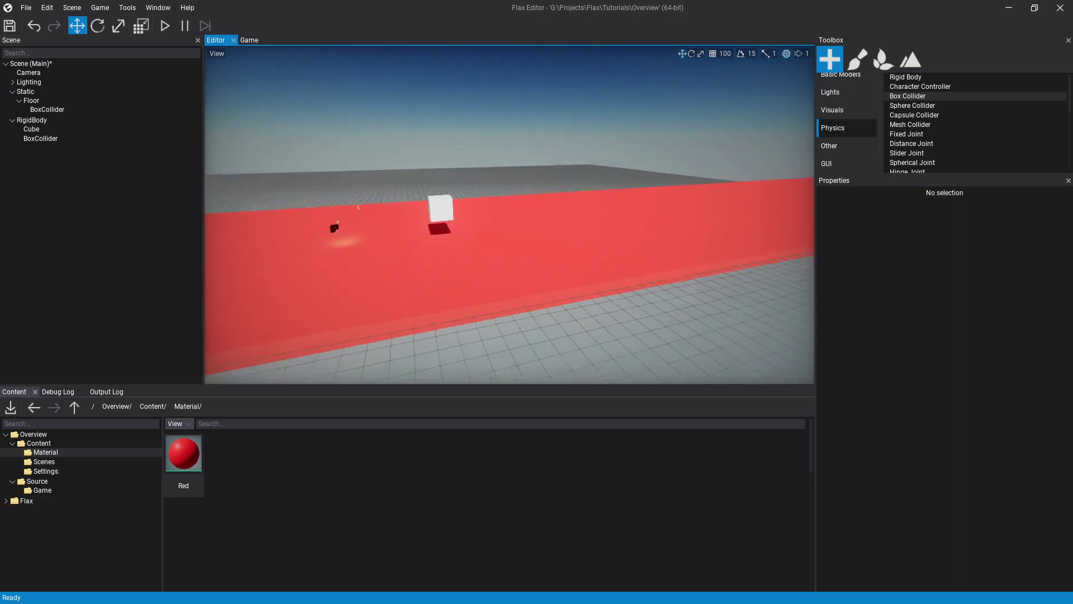
pyautogui.moveTo(670, 305); pyautogui.dragTo(688, 305, button='right')
pyautogui.click(165, 25)
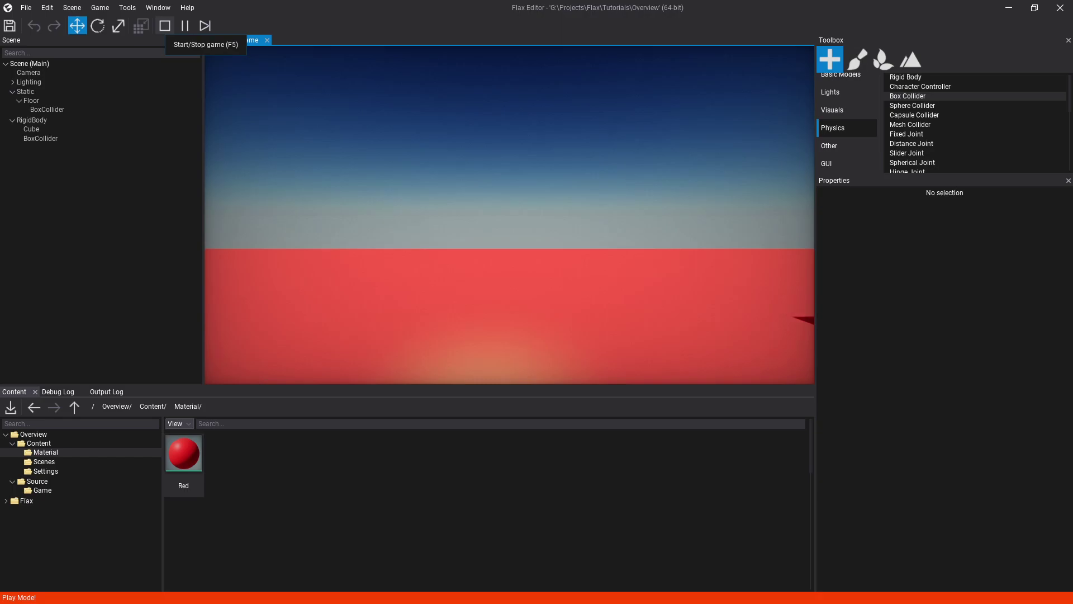
pyautogui.click(165, 25)
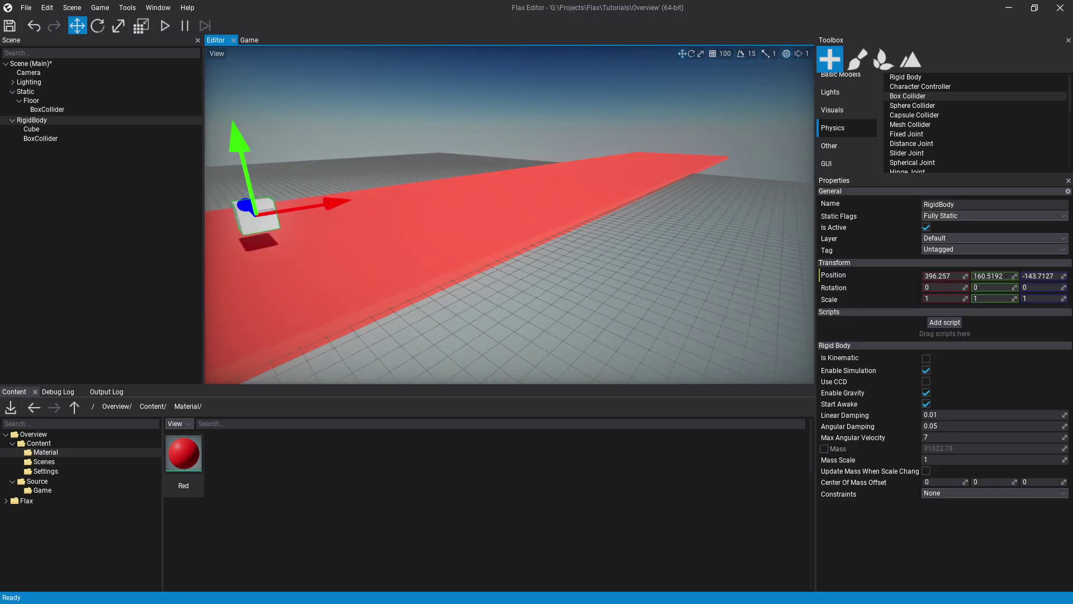
# - Move the RigidBody to about X 126 and run the game again
pyautogui.moveTo(313, 205); pyautogui.dragTo(234, 218)
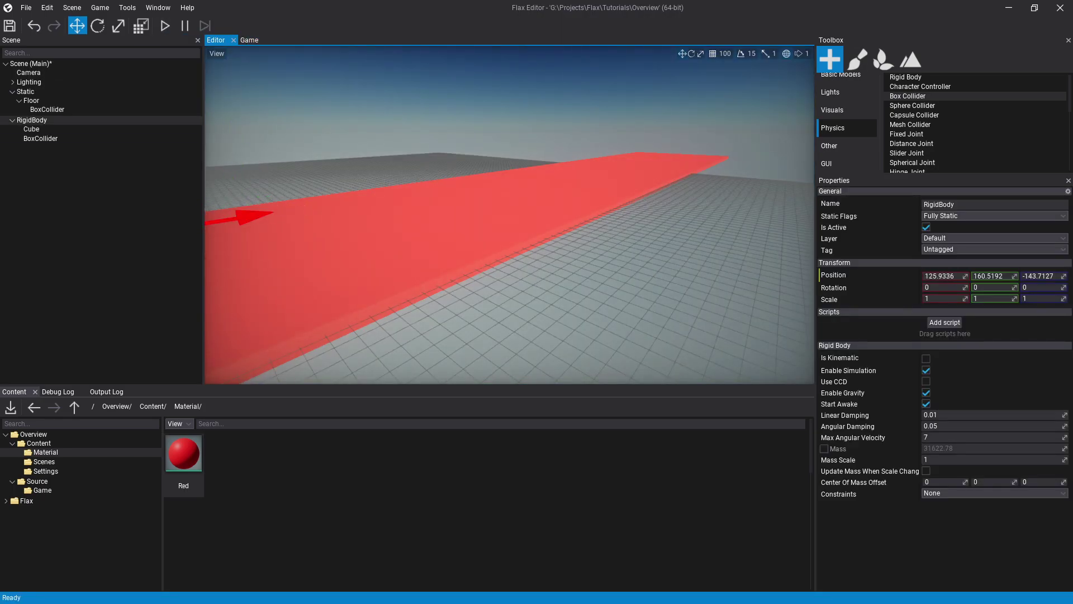
pyautogui.click(165, 25)
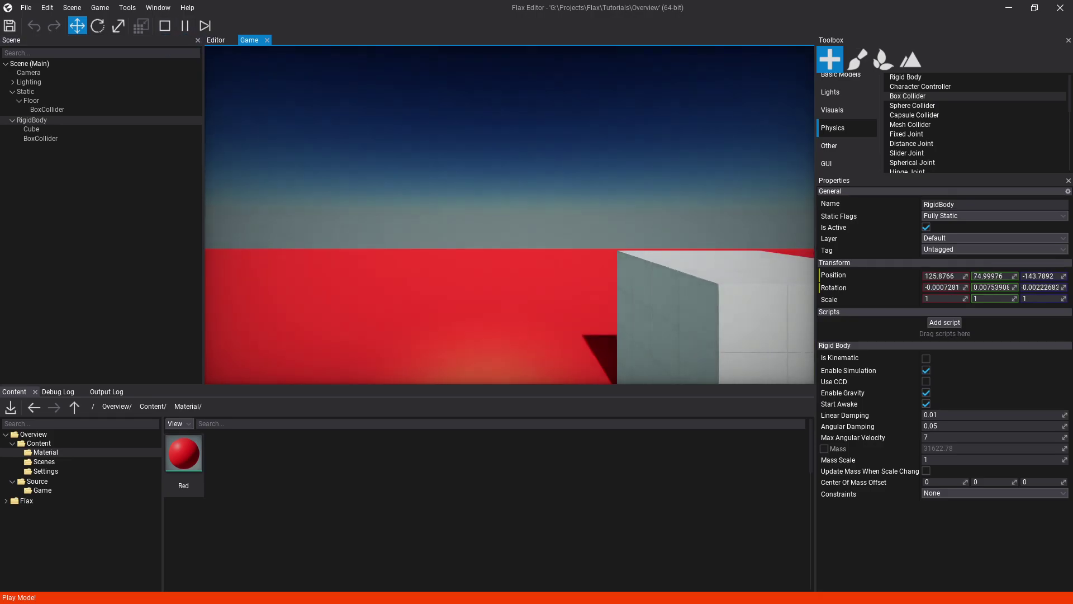
# - Delete the RigidBody's BoxCollider while the game is running, and stop the game
pyautogui.click(32, 129)
pyautogui.click(40, 138)
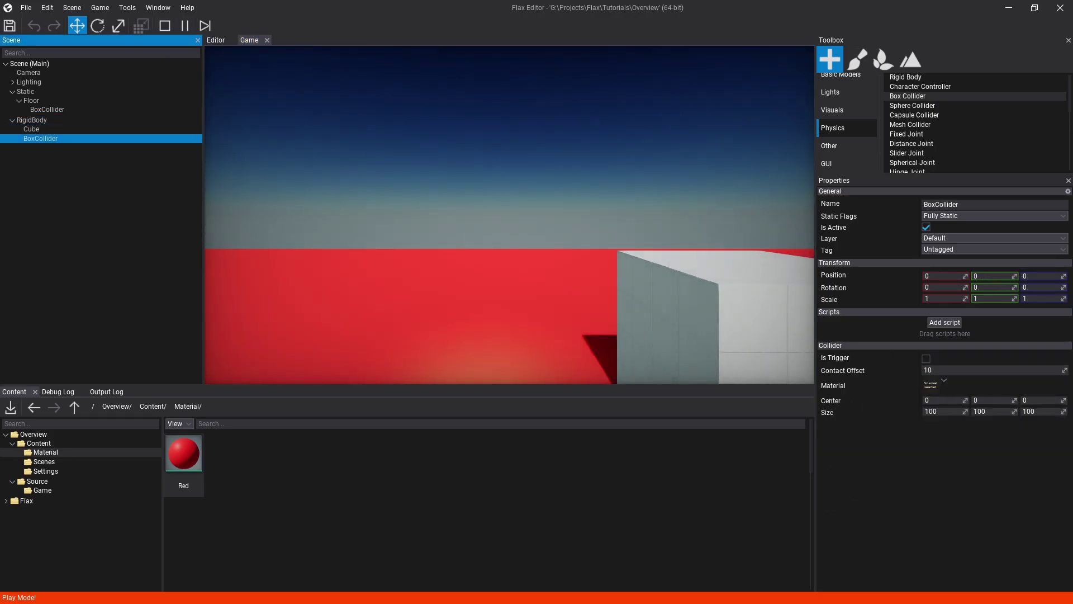
pyautogui.rightClick(47, 138)
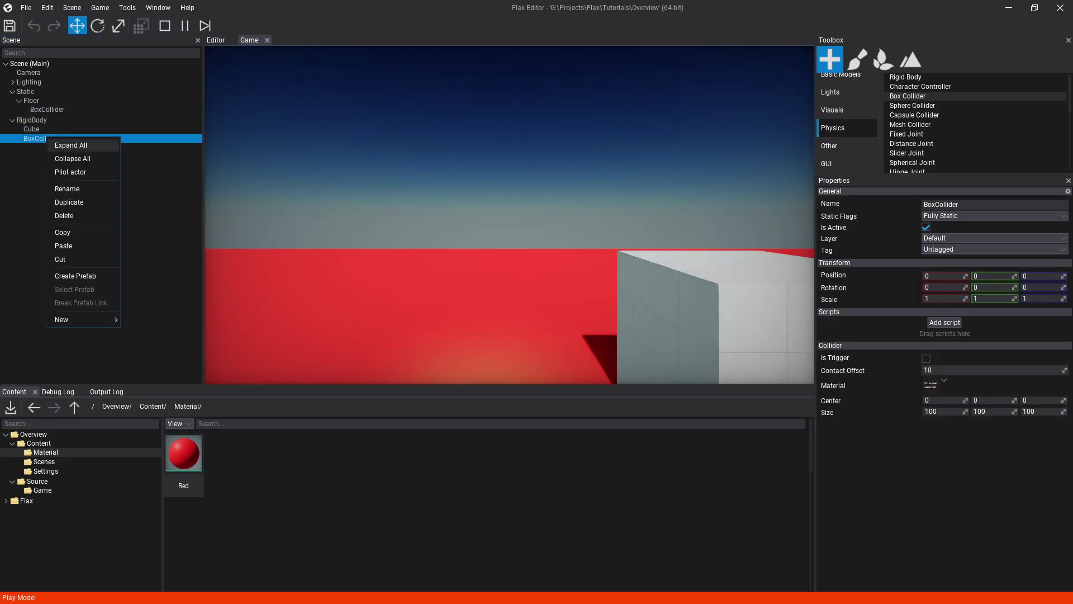
pyautogui.click(63, 215)
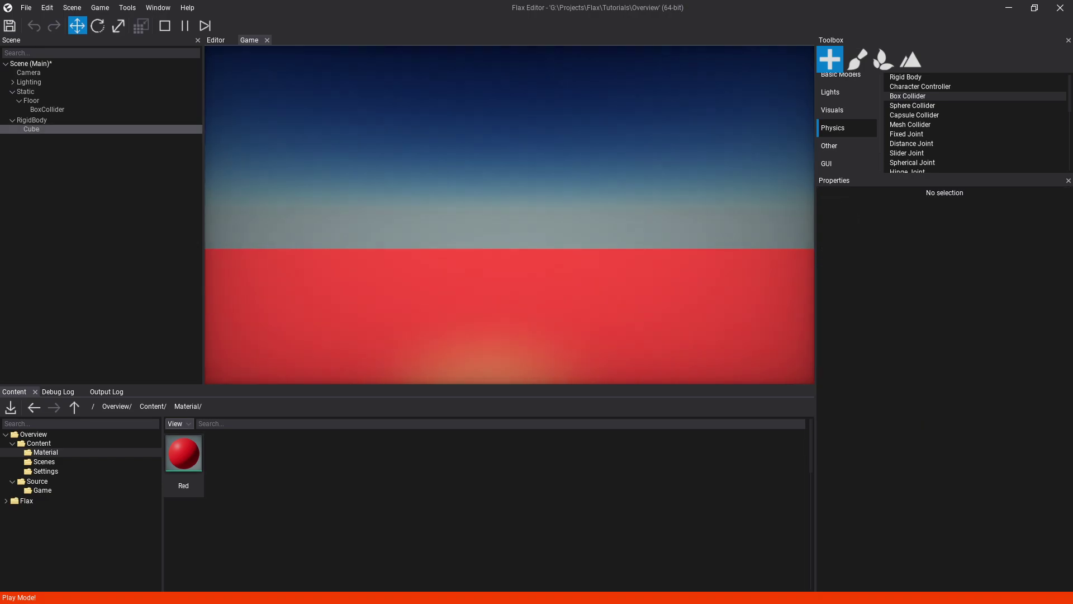
pyautogui.click(165, 26)
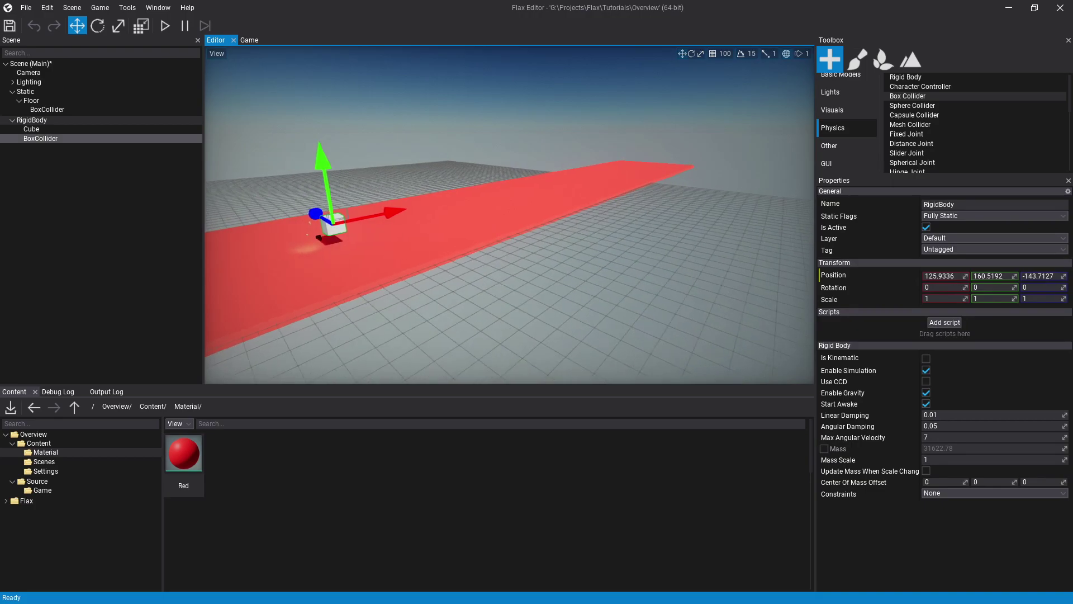
# - Try shifting the RigidBody's BoxCollider to about X 207, away from its Cube, and undo the move
pyautogui.click(40, 139)
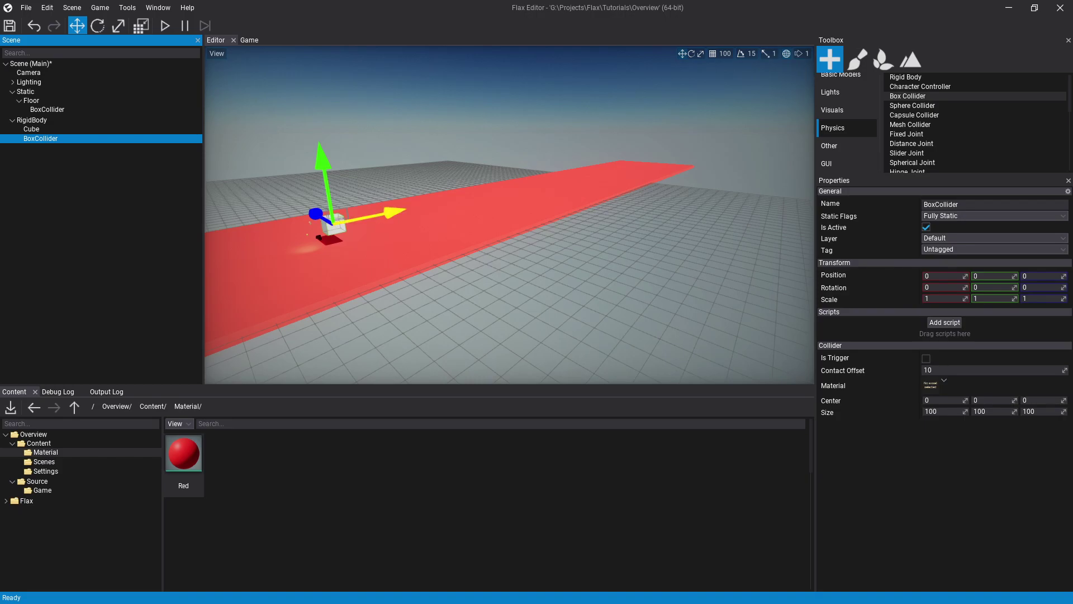
pyautogui.moveTo(385, 213); pyautogui.dragTo(419, 207)
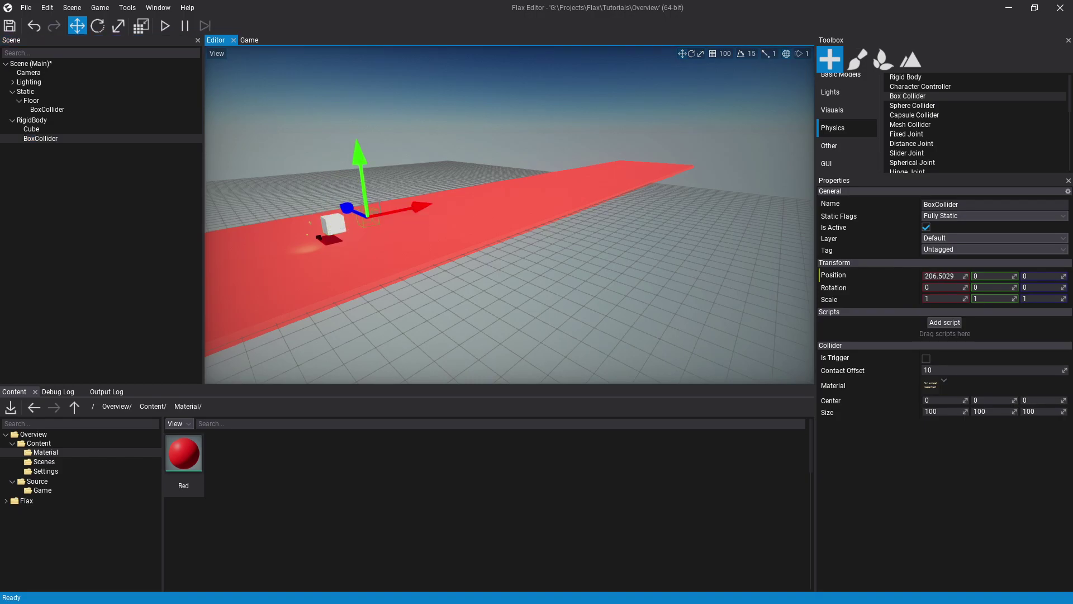
pyautogui.hotkey('ctrl', 'z')
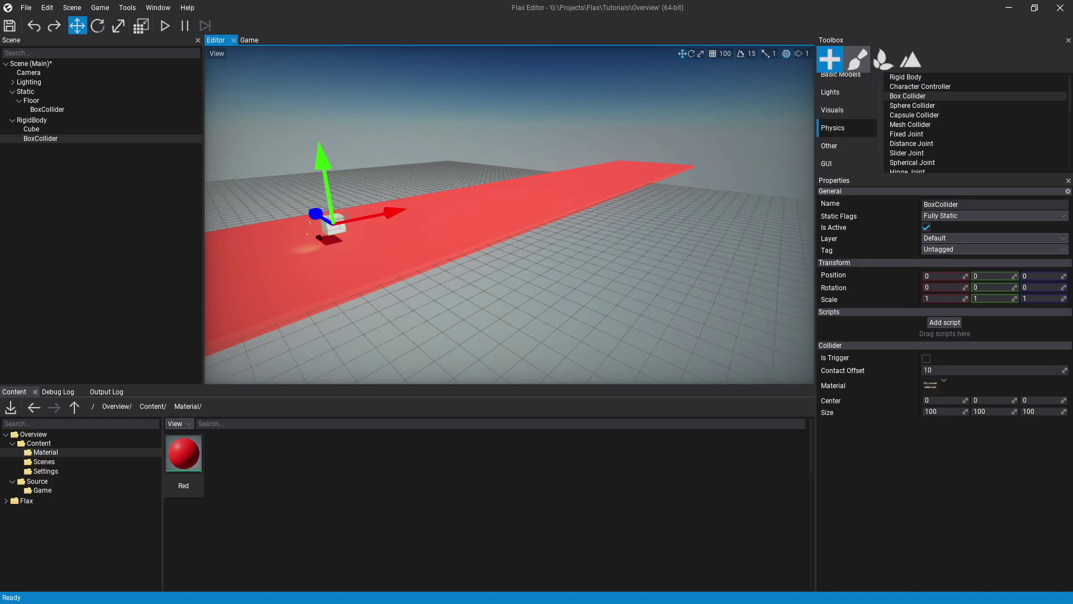
# - Add a new Foliage actor to the scene
pyautogui.click(883, 59)
pyautogui.click(911, 58)
pyautogui.click(883, 59)
pyautogui.click(945, 122)
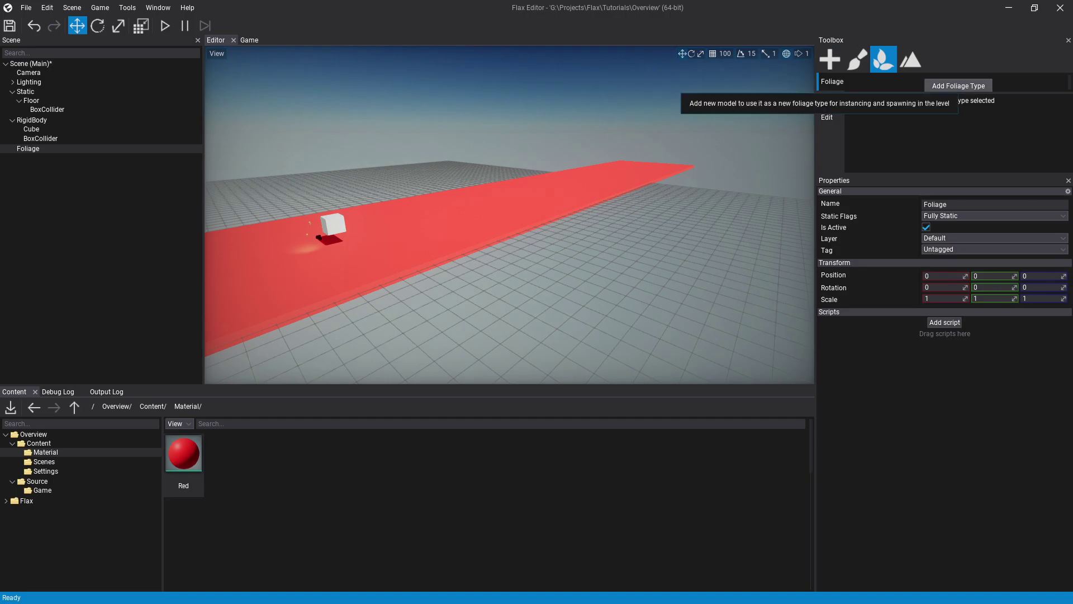
# - Examine the settings for creating a new terrain and cancel without creating one
pyautogui.click(910, 59)
pyautogui.click(945, 122)
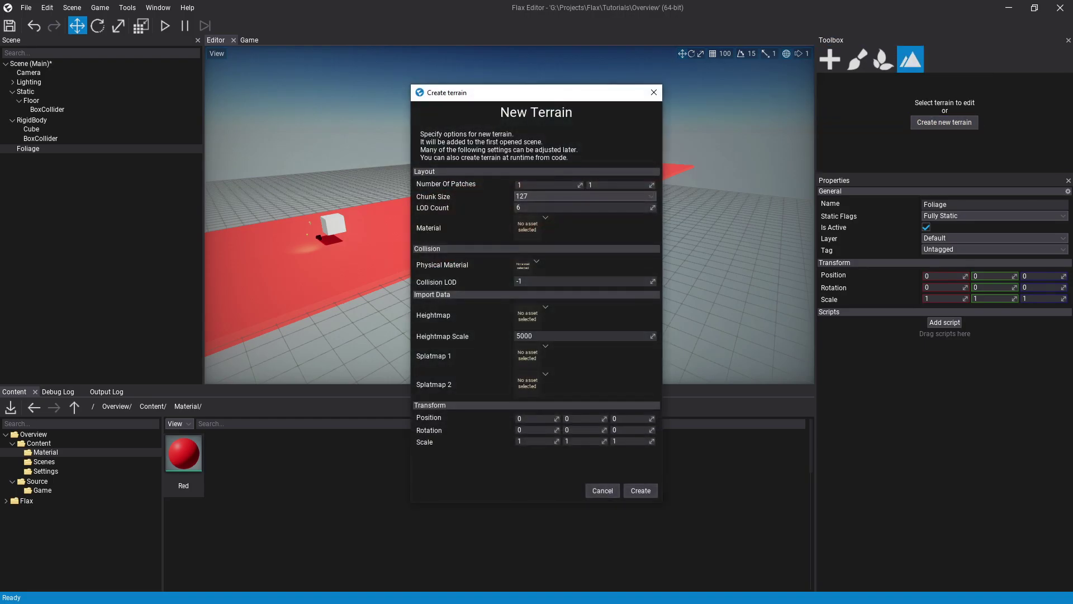
pyautogui.click(603, 490)
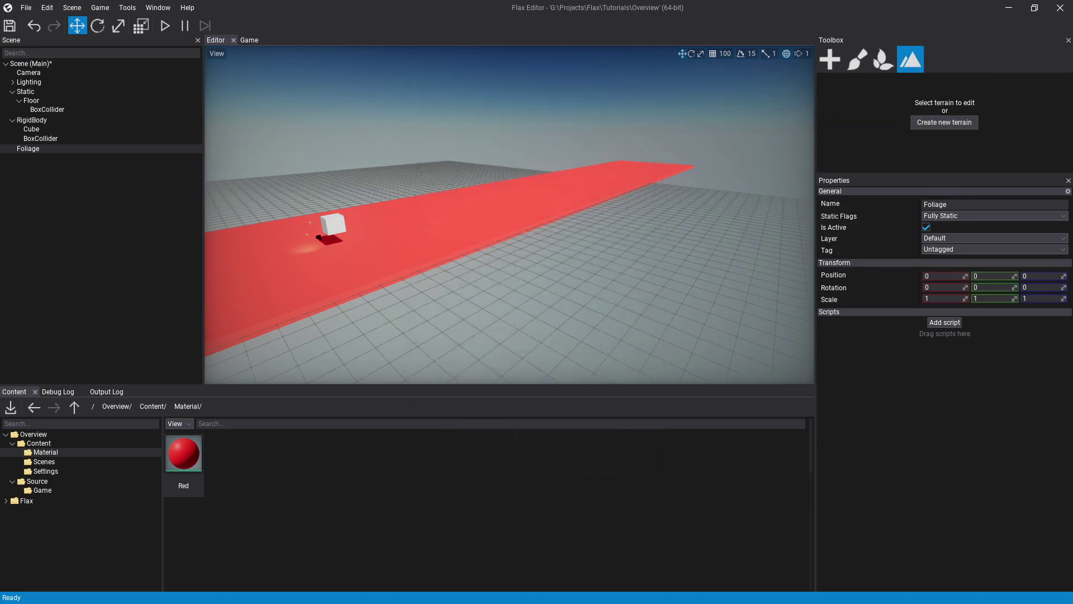
# - Browse the project's Settings and Source folders, and check which items can be created inside Source
pyautogui.press('s')
pyautogui.click(45, 471)
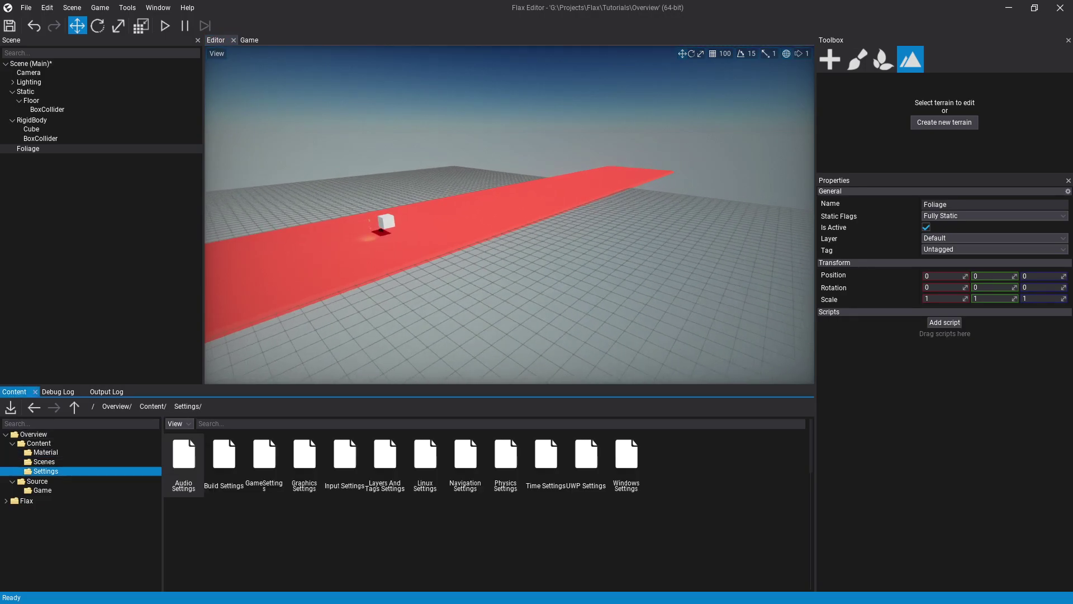
pyautogui.click(37, 482)
pyautogui.click(43, 490)
pyautogui.click(37, 481)
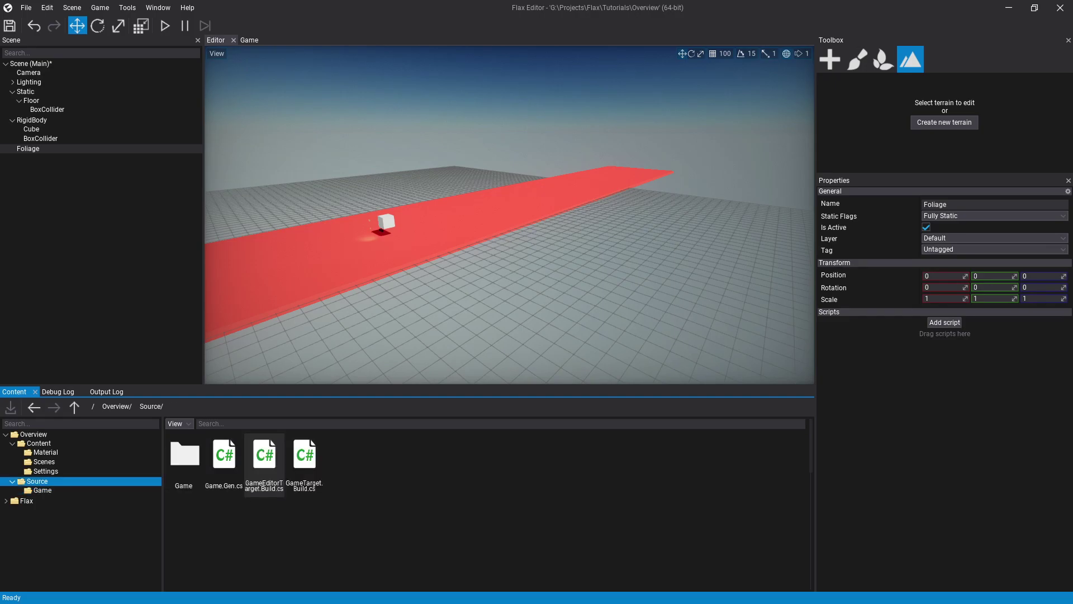
pyautogui.click(265, 464)
pyautogui.rightClick(388, 495)
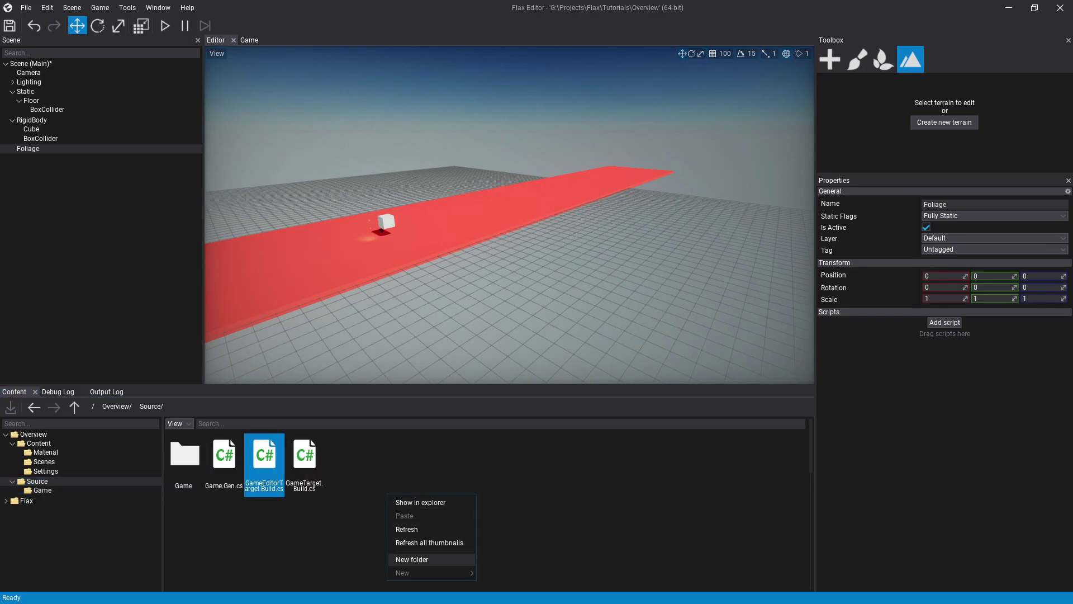
# - Open the Game source folder and examine the options for creating new C# and C++ scripts
pyautogui.click(178, 469)
pyautogui.doubleClick(178, 467)
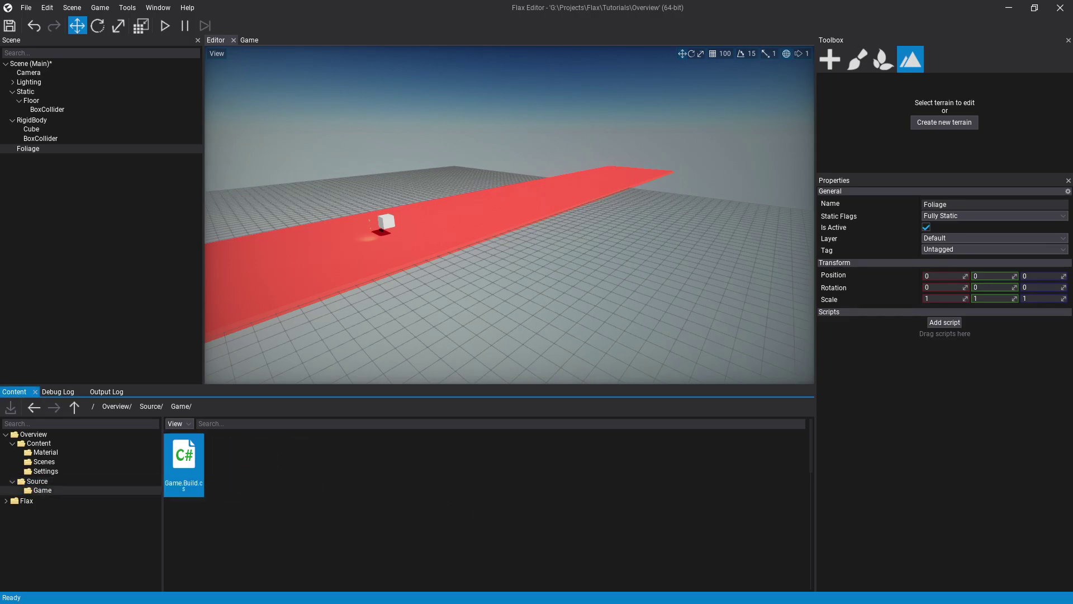
pyautogui.rightClick(327, 483)
pyautogui.moveTo(347, 560)
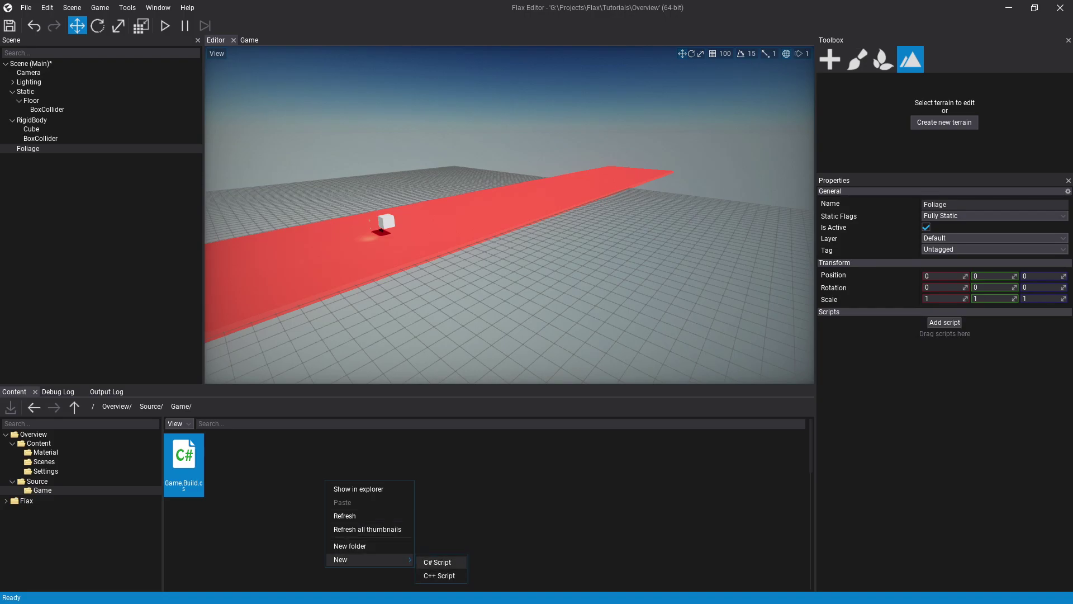
pyautogui.click(487, 530)
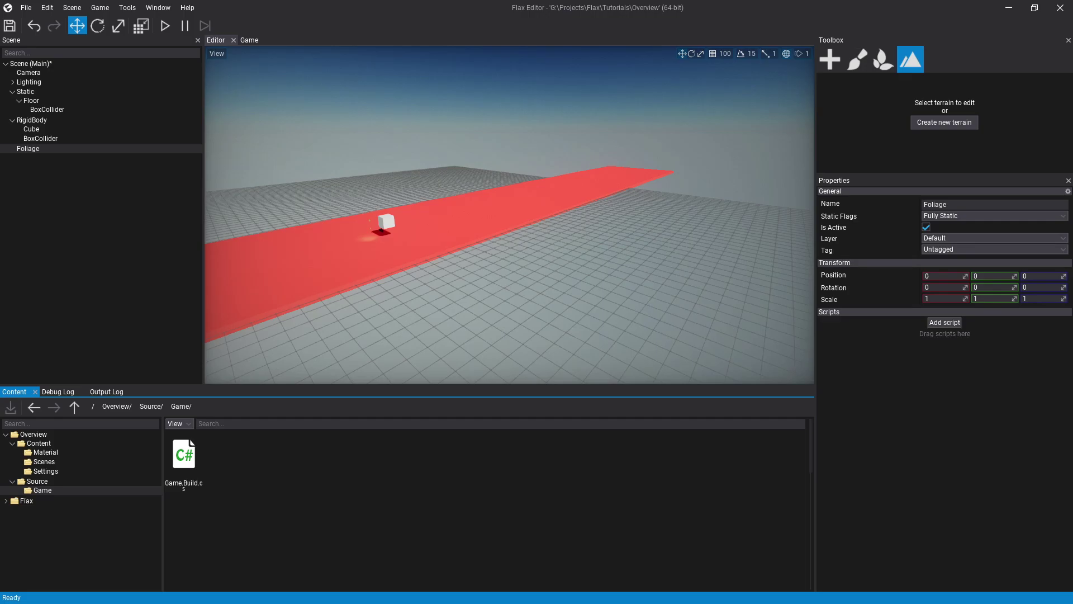
# - Create a new C# script in the Game source folder, keeping the default name Script 0
pyautogui.rightClick(305, 484)
pyautogui.moveTo(336, 562)
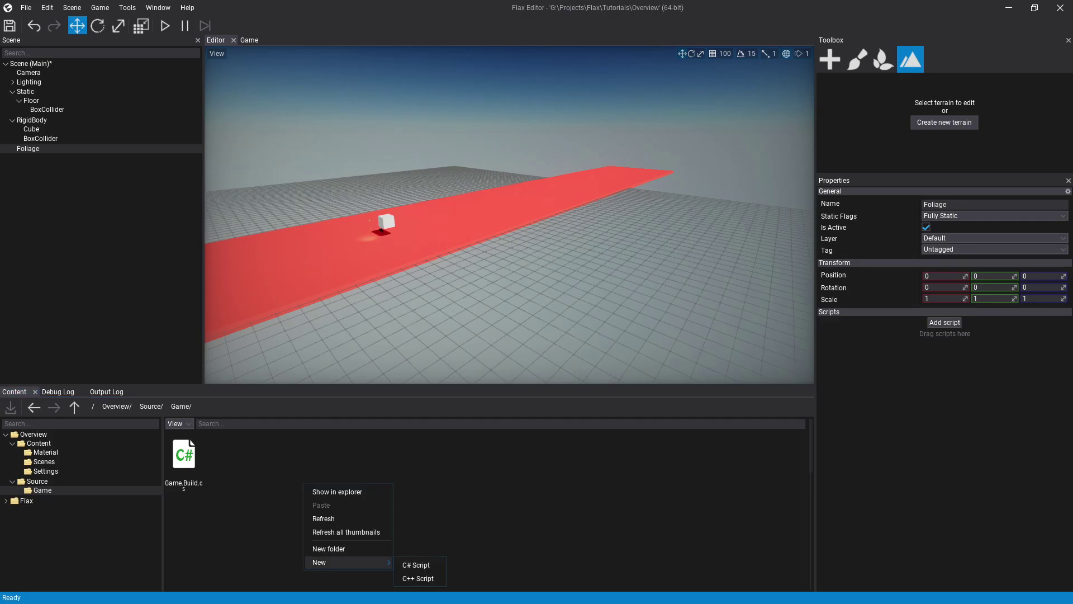
pyautogui.click(425, 565)
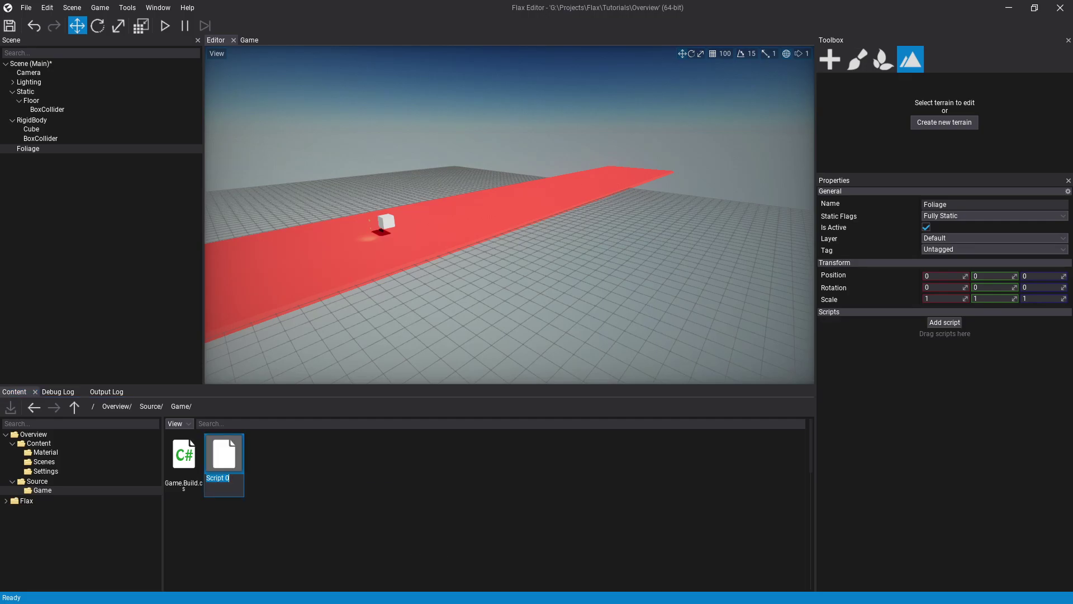
pyautogui.press('Return')
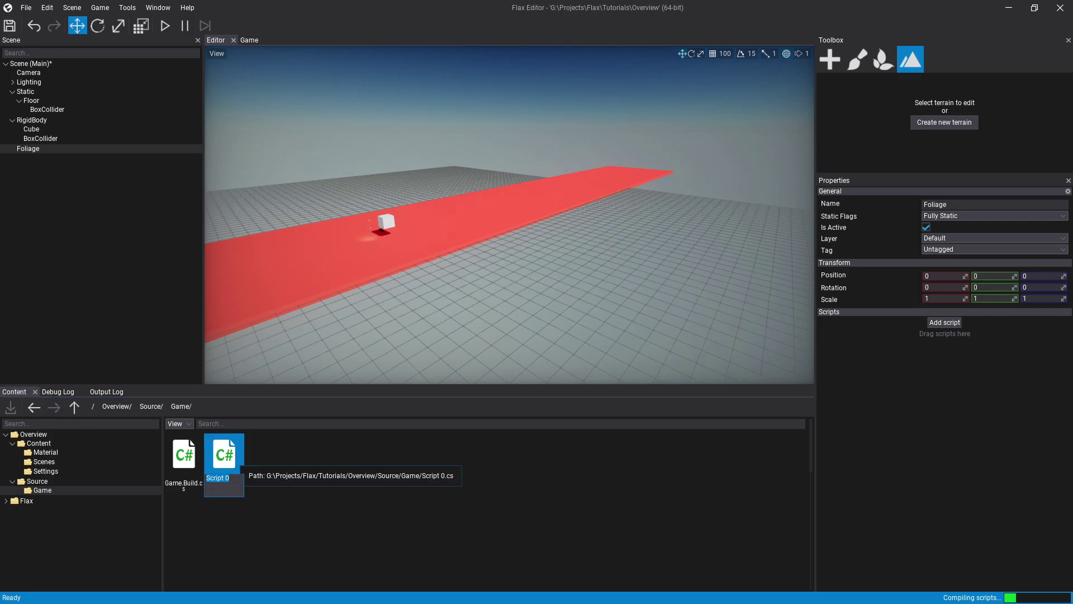
# - Switch to Visual Studio, open Script 0.cs from the Game project's Game folder and examine its OnStart method
pyautogui.click(223, 461)
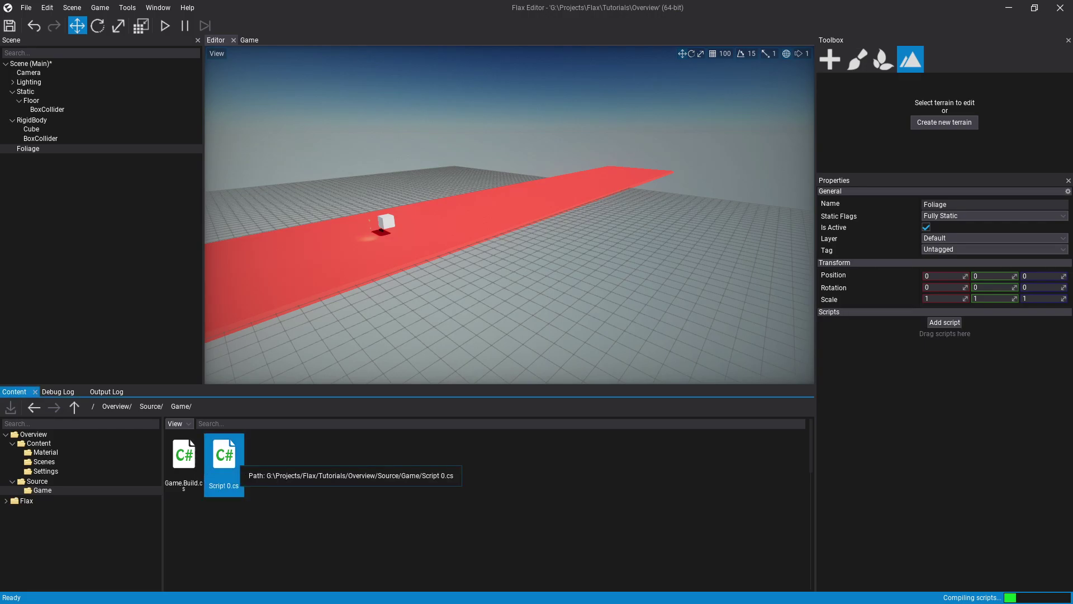
pyautogui.doubleClick(224, 461)
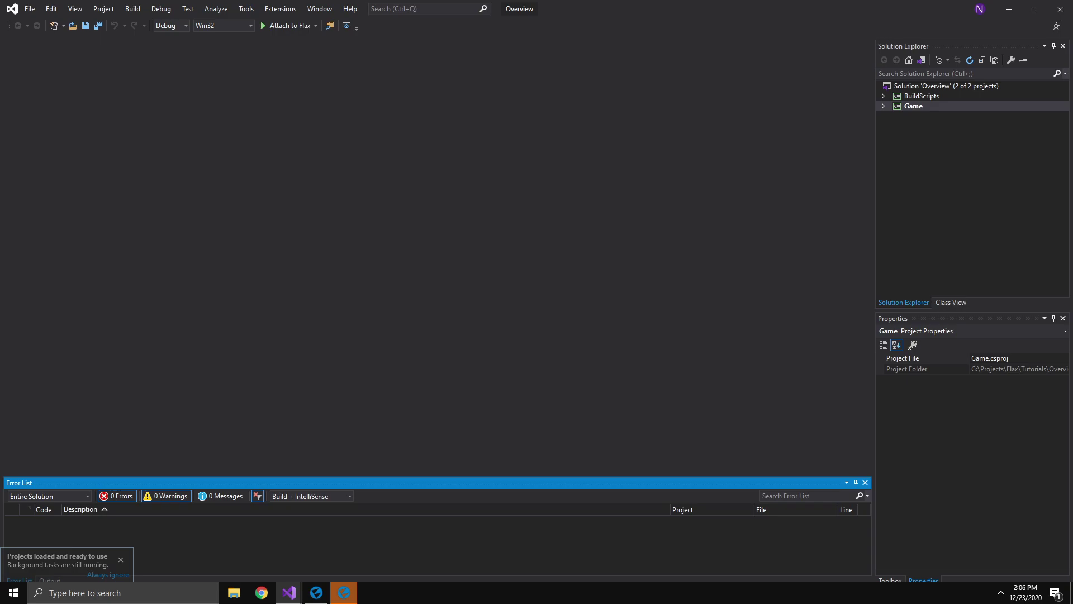
pyautogui.click(921, 96)
pyautogui.click(914, 106)
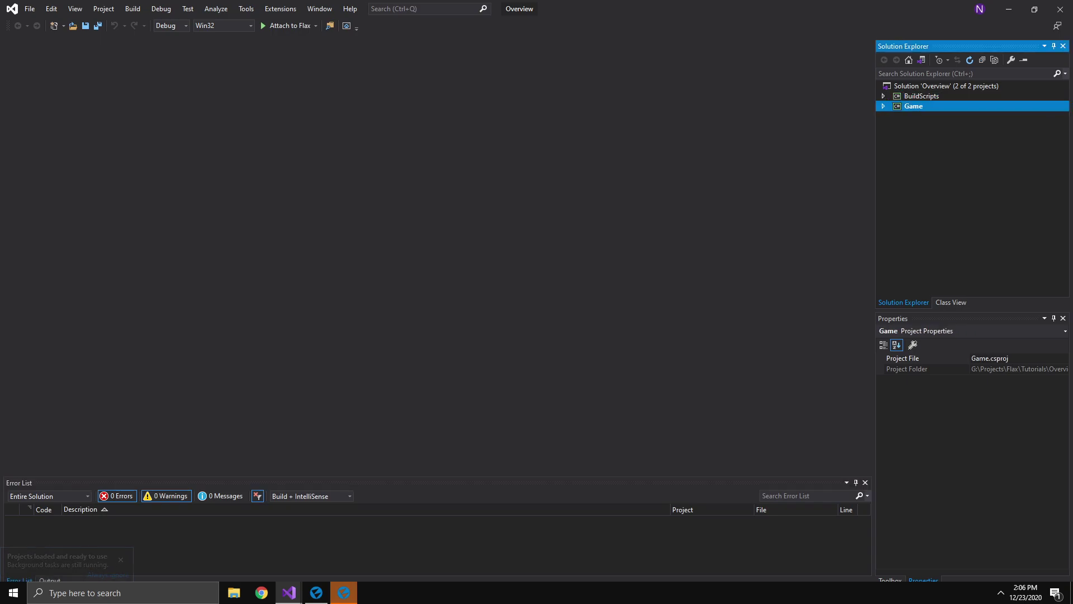
pyautogui.click(884, 106)
pyautogui.doubleClick(923, 126)
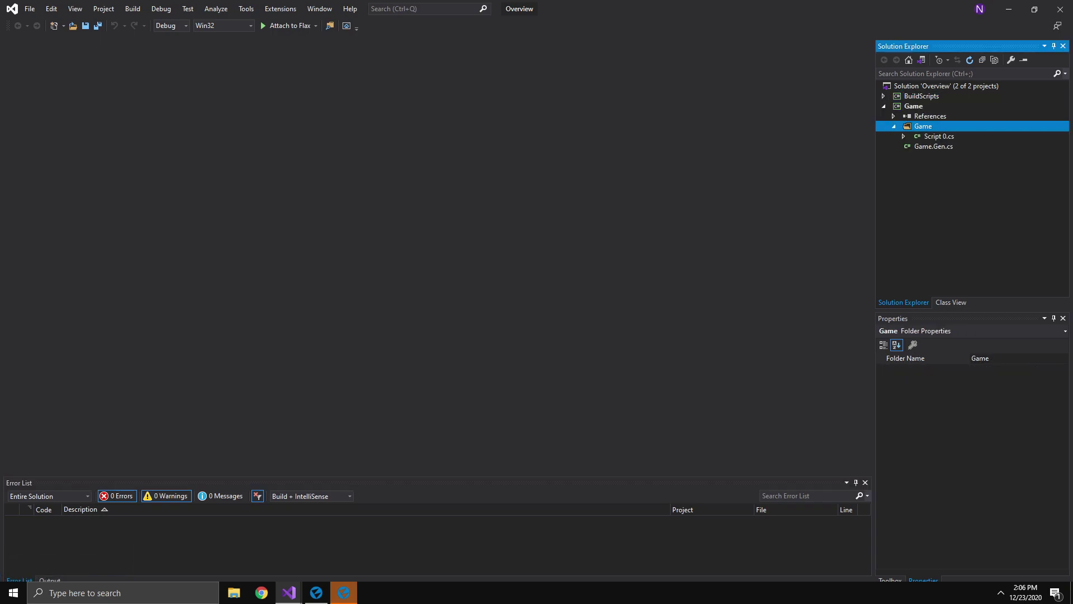
pyautogui.click(939, 136)
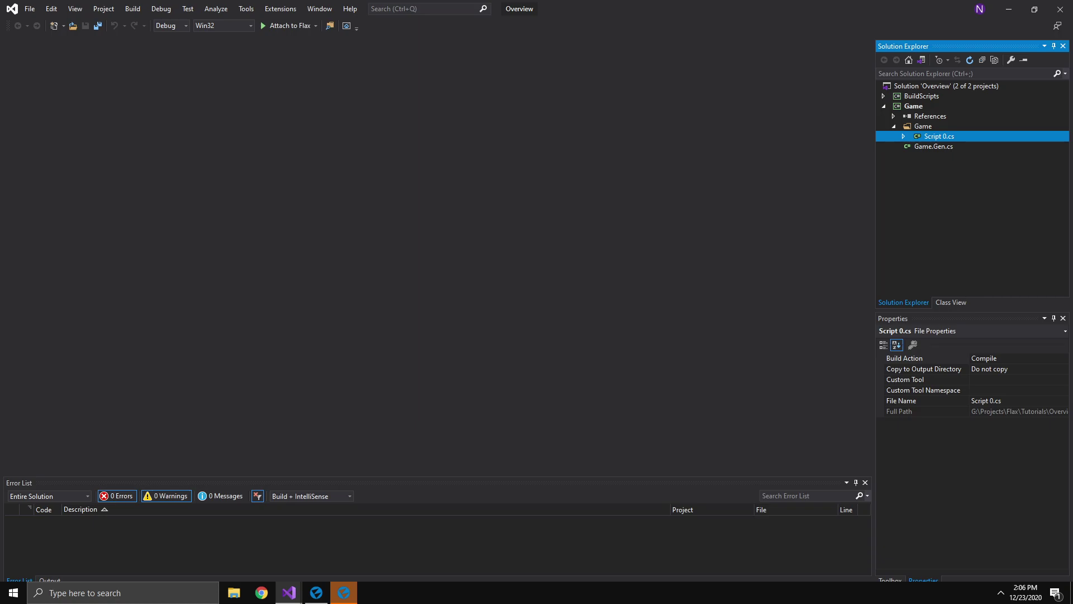
pyautogui.doubleClick(939, 136)
pyautogui.click(939, 149)
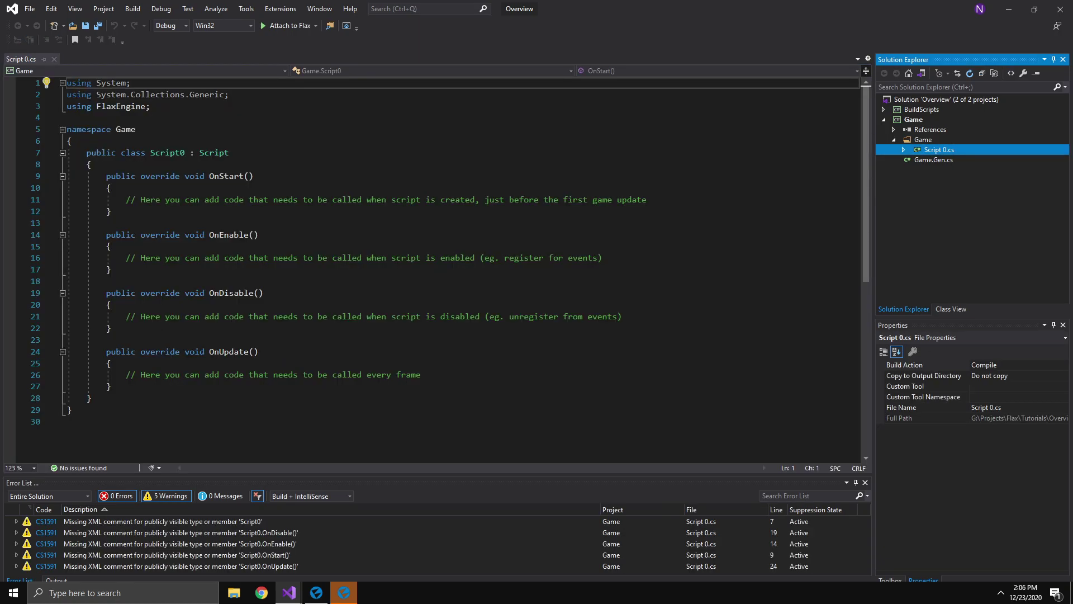
pyautogui.moveTo(103, 176); pyautogui.dragTo(255, 199)
pyautogui.click(269, 200)
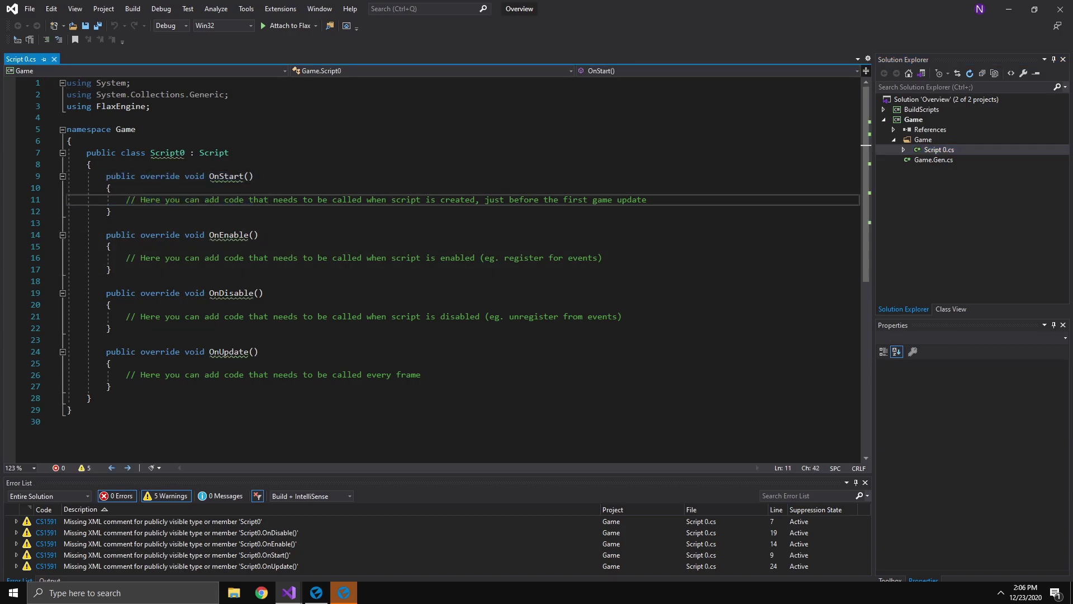
pyautogui.moveTo(110, 212); pyautogui.dragTo(135, 200)
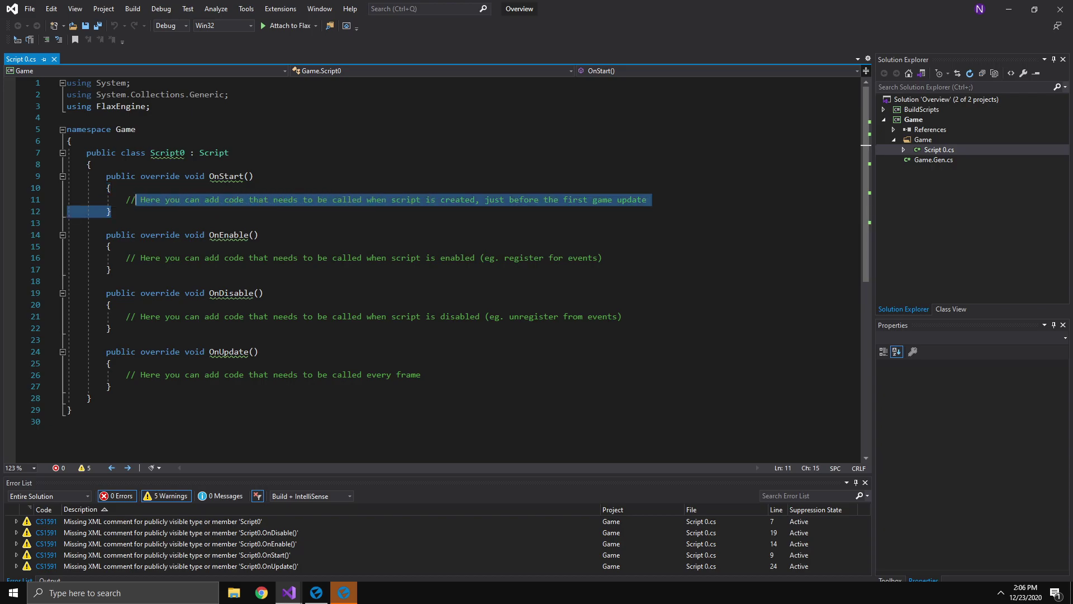
# - Add a public OnDestroy() override to the Script0 class between OnDisable and OnUpdate
pyautogui.scroll(-4, 436, 268)
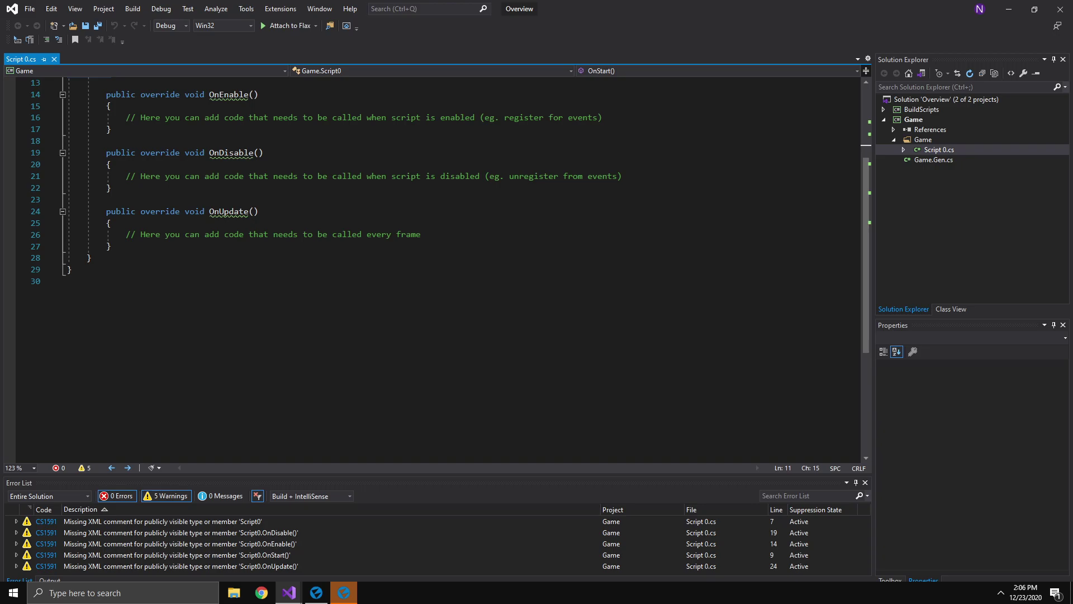
pyautogui.click(106, 199)
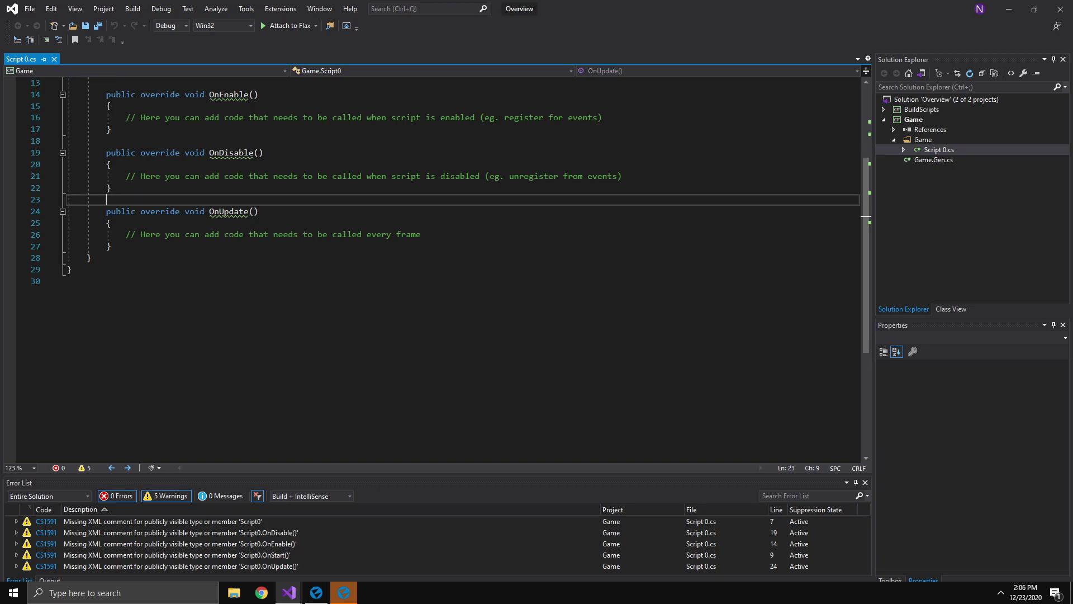
pyautogui.write('public ')
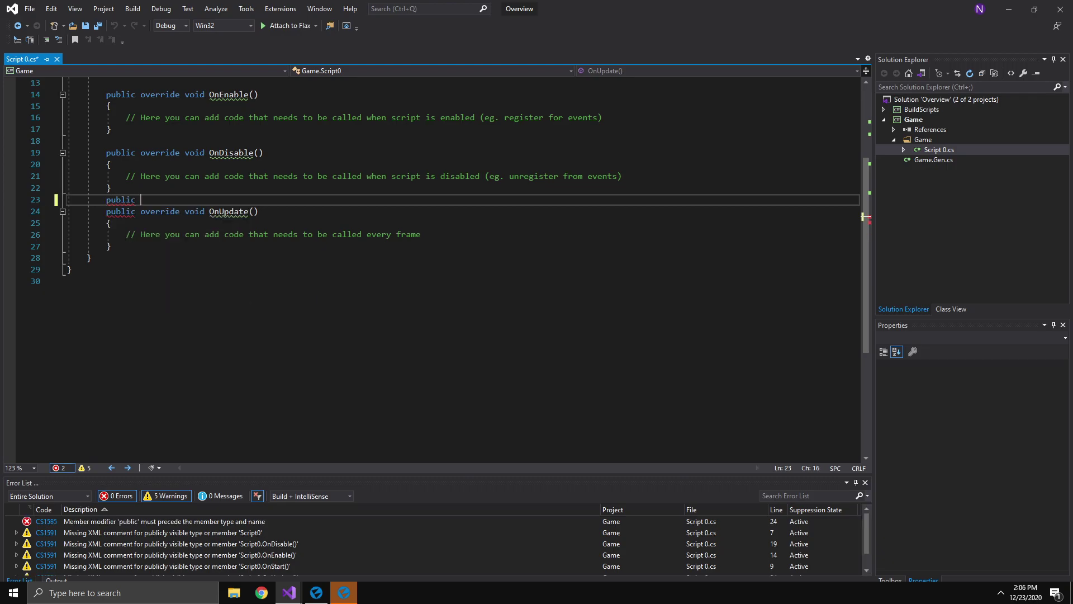
pyautogui.write('override void ')
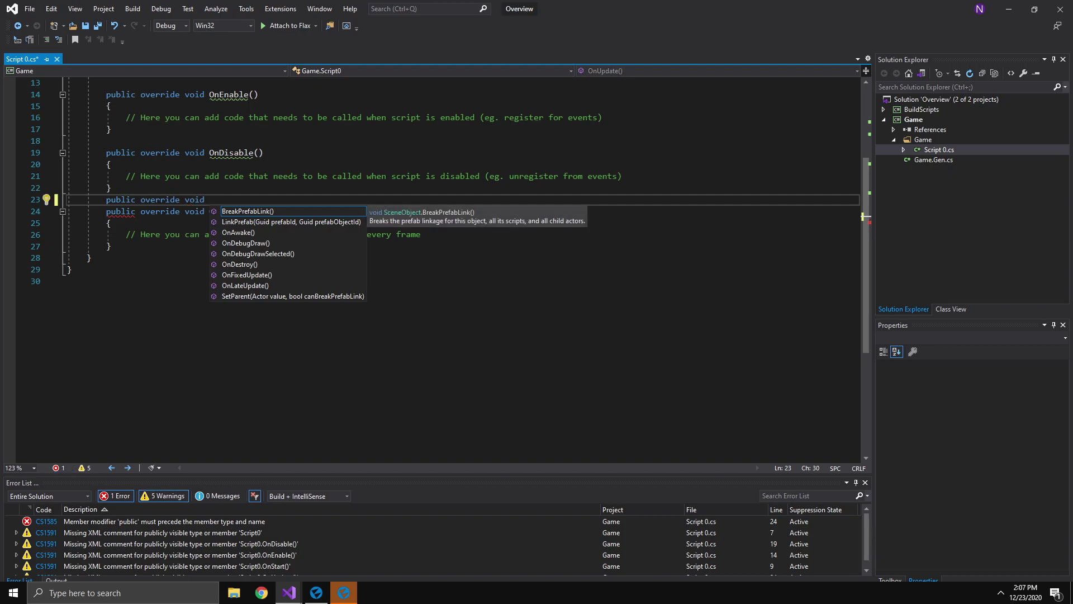
pyautogui.write('On')
pyautogui.press('Down')
pyautogui.press('Down')
pyautogui.press('Down')
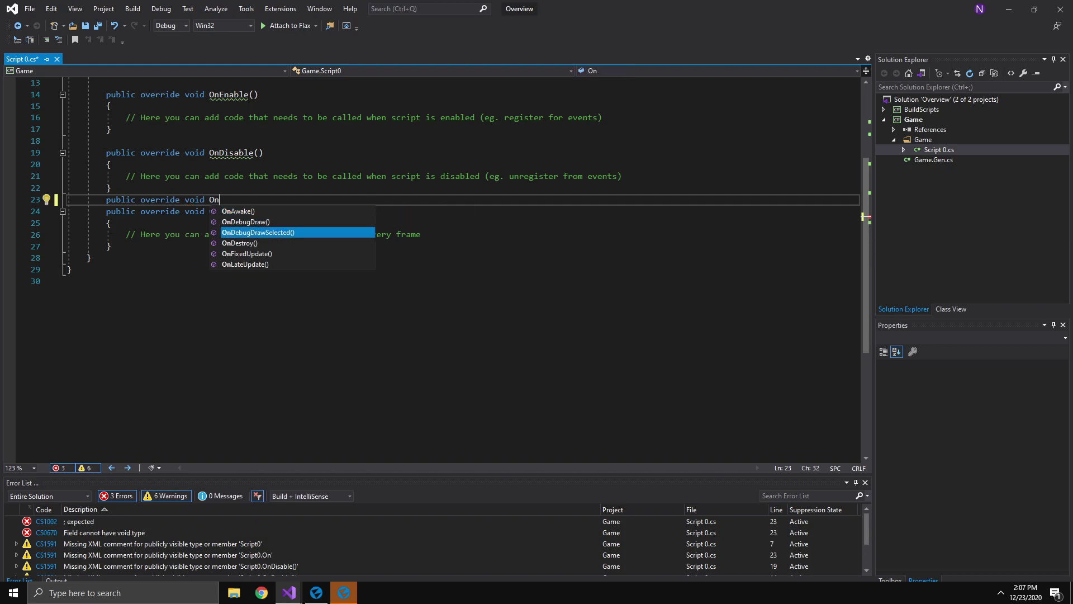
pyautogui.press('Return')
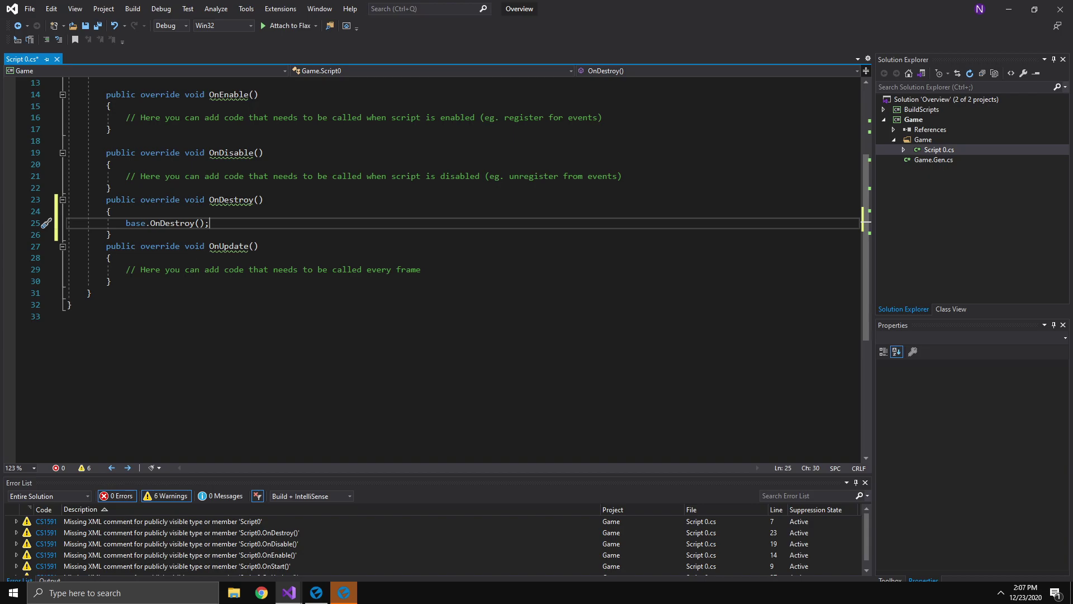
# - Add a public OnAwake() override directly below the OnDestroy method
pyautogui.press('Down')
pyautogui.press('Down')
pyautogui.press('Up')
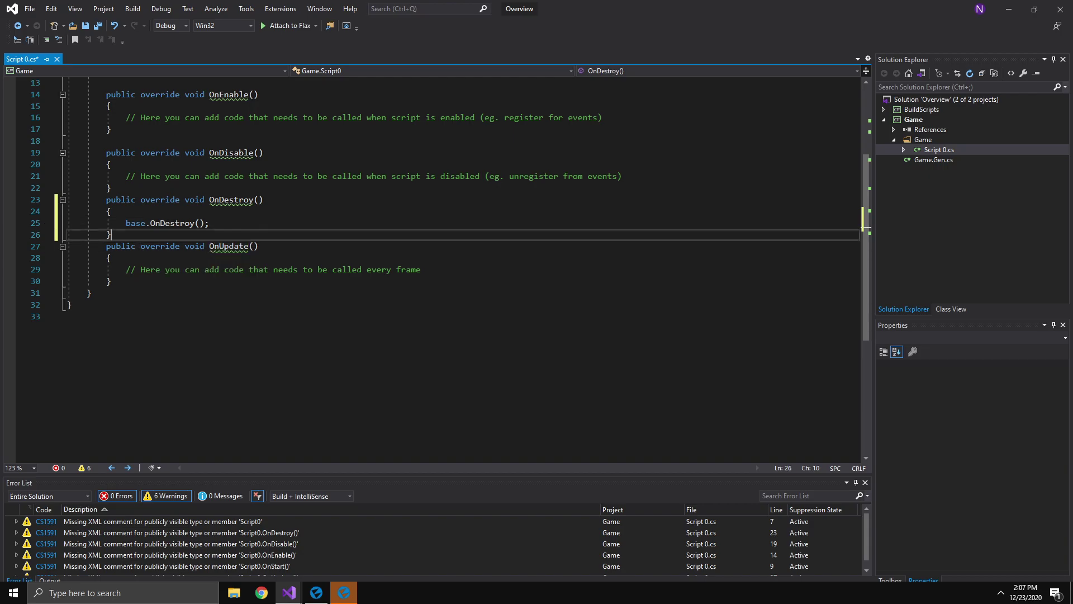
pyautogui.press('Return')
pyautogui.write('public ')
pyautogui.write('override')
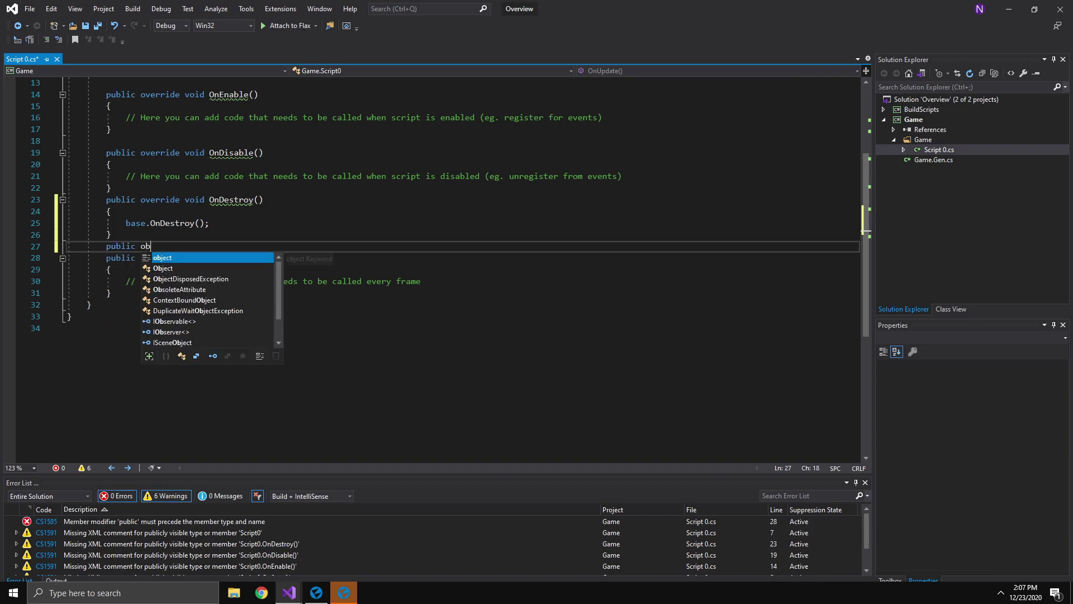
pyautogui.write(' void ')
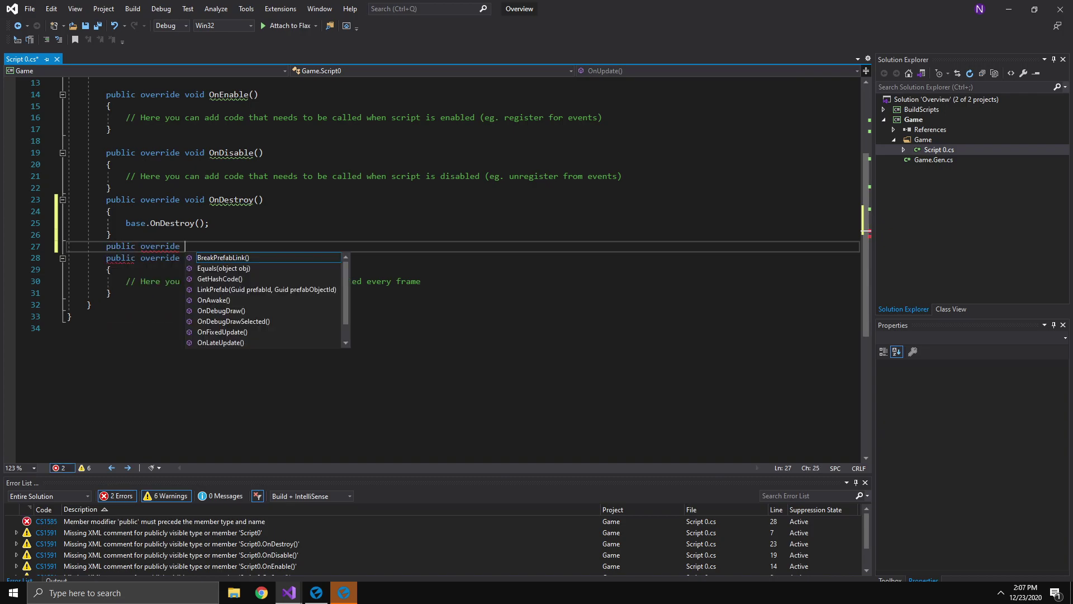
pyautogui.write('OnA')
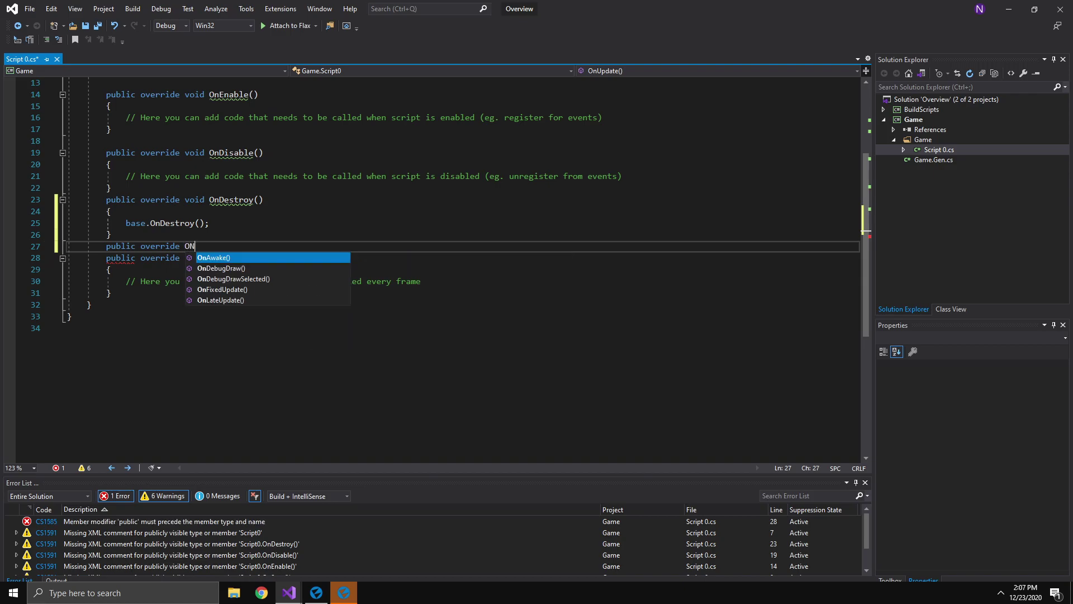
pyautogui.press('Return')
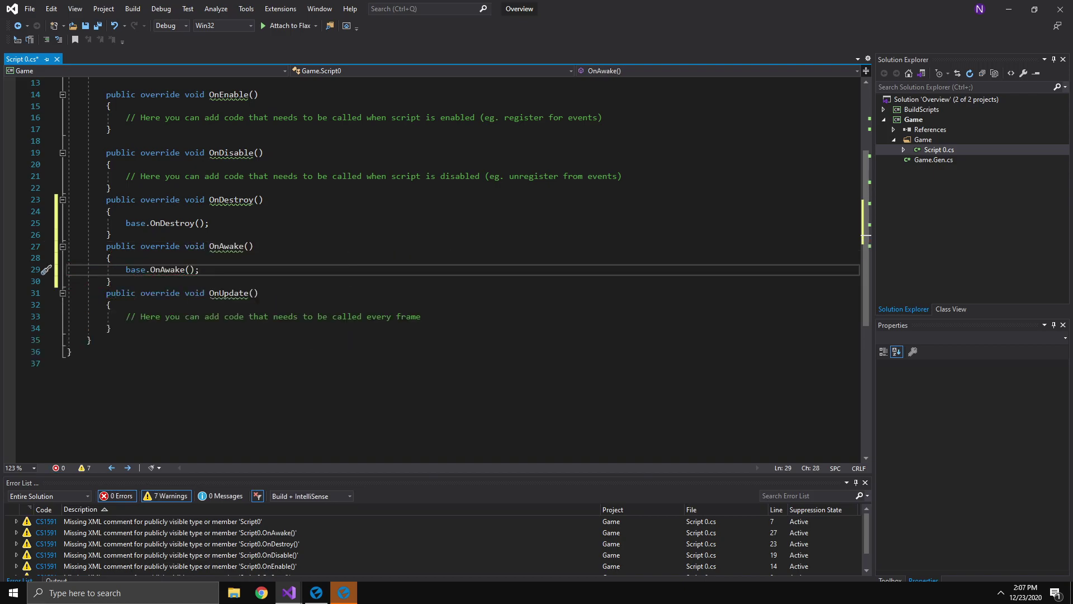
# - Delete the base calls inside OnAwake and OnDestroy, leaving both method bodies empty
pyautogui.moveTo(260, 246); pyautogui.dragTo(68, 269)
pyautogui.scroll(3, 68, 270)
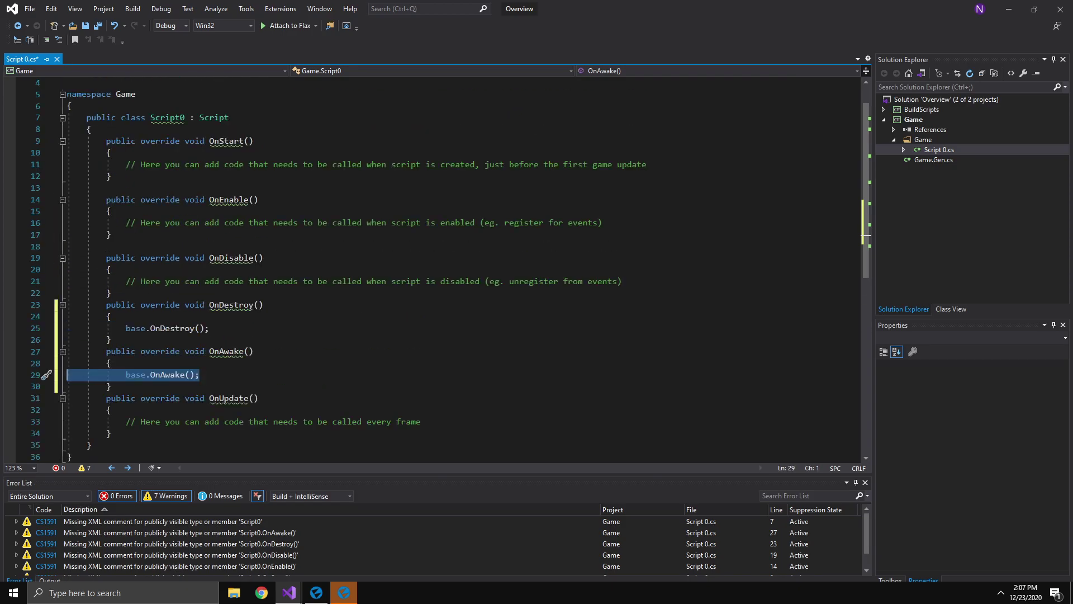
pyautogui.press('BackSpace')
pyautogui.moveTo(112, 339); pyautogui.dragTo(67, 340)
pyautogui.moveTo(211, 329); pyautogui.dragTo(208, 339)
pyautogui.press('Up')
pyautogui.press('End')
pyautogui.hotkey('shift', 'Home')
pyautogui.hotkey('shift', 'Home')
pyautogui.press('BackSpace')
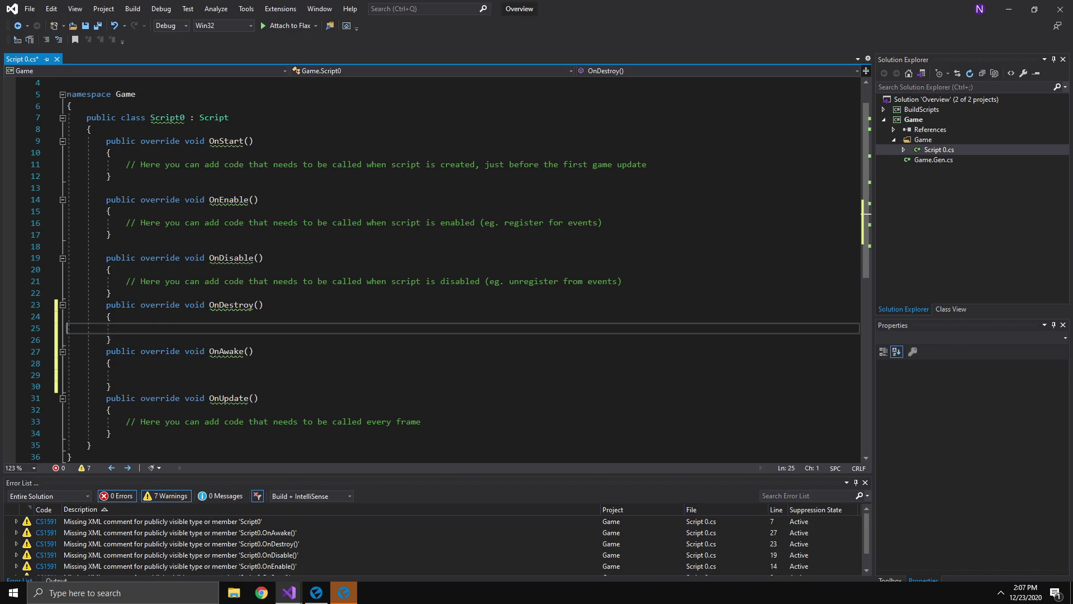
# - Add a public OnFixedUpdate() override directly below the OnUpdate method
pyautogui.scroll(-1, 235, 542)
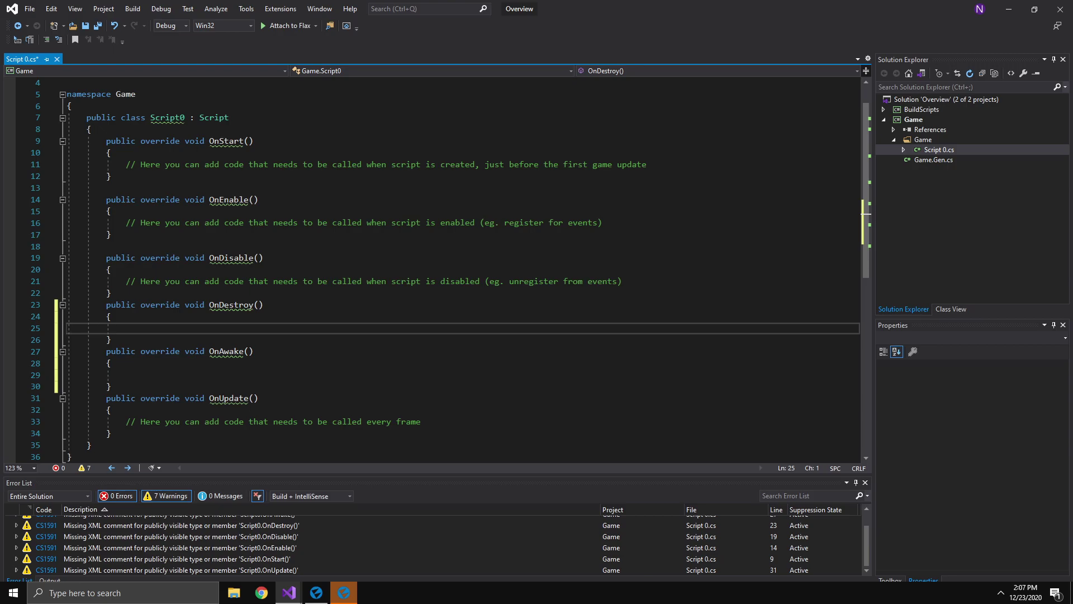
pyautogui.scroll(-3, 436, 268)
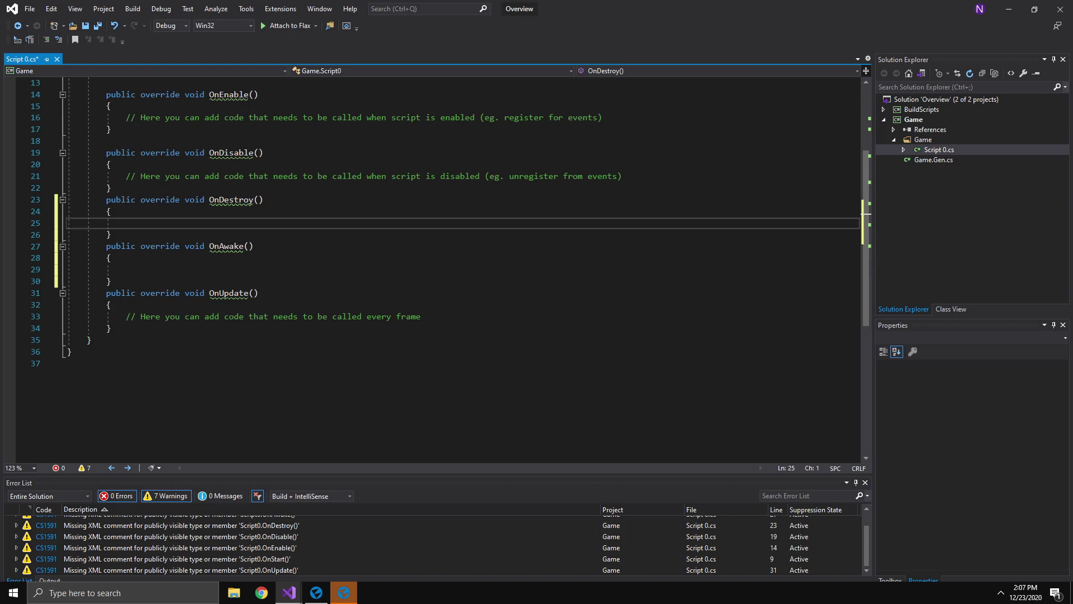
pyautogui.scroll(2, 436, 269)
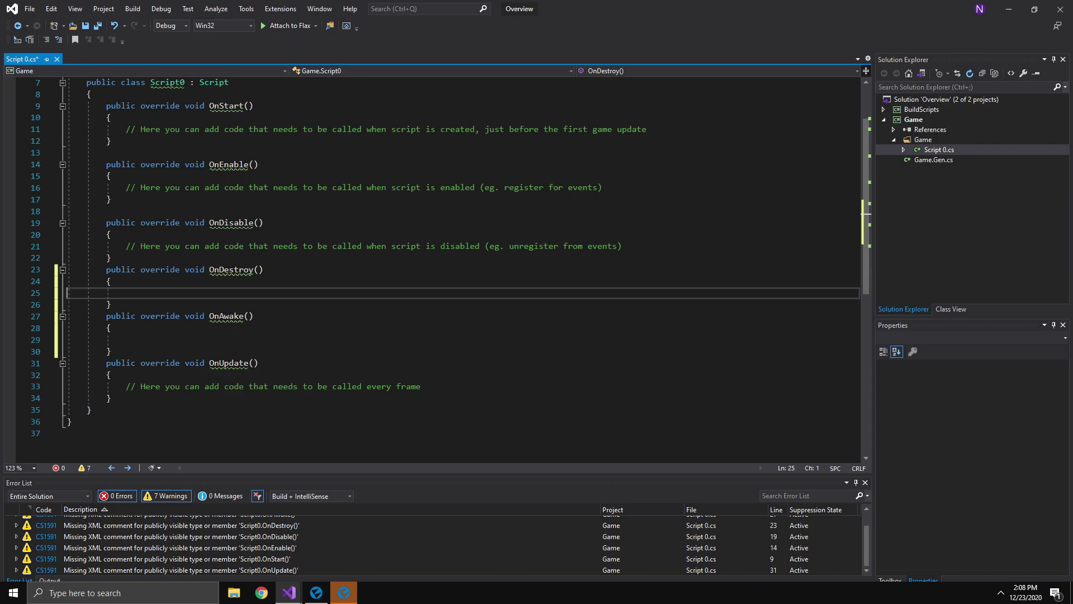
pyautogui.click(112, 398)
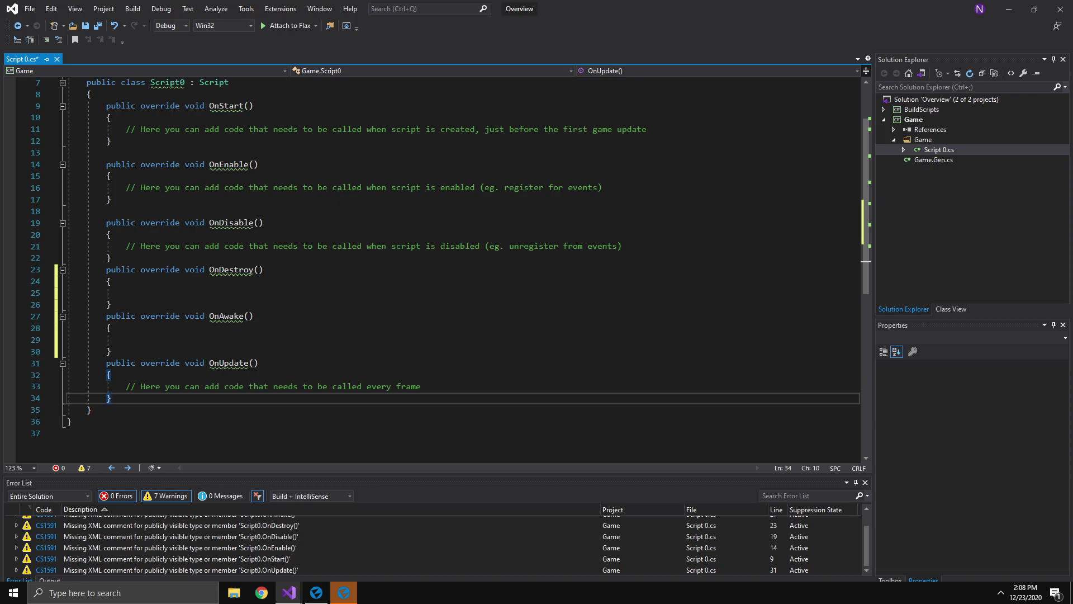
pyautogui.press('Return')
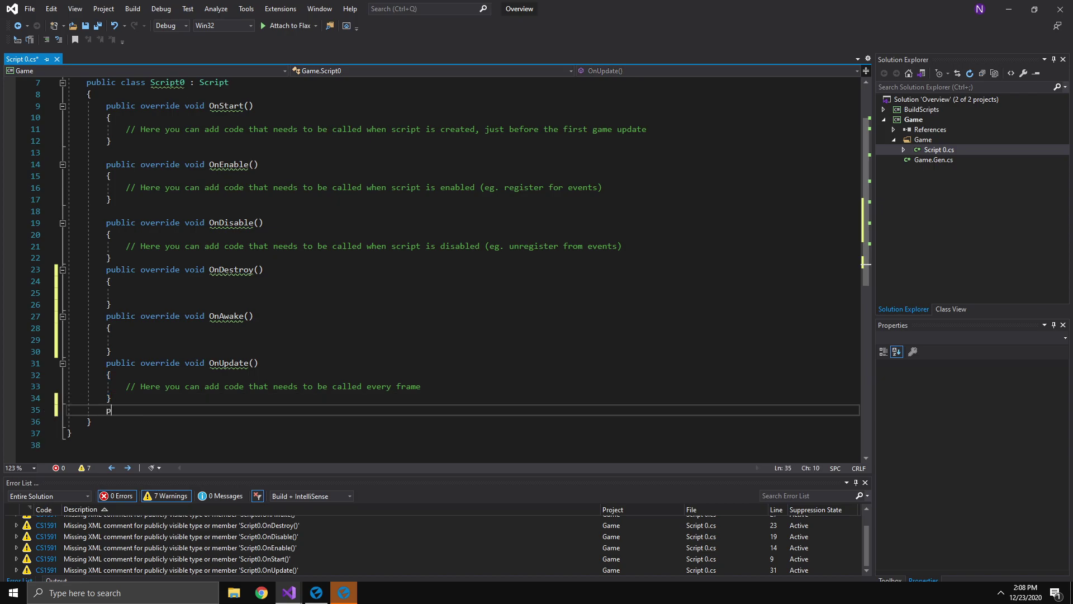
pyautogui.write('publi')
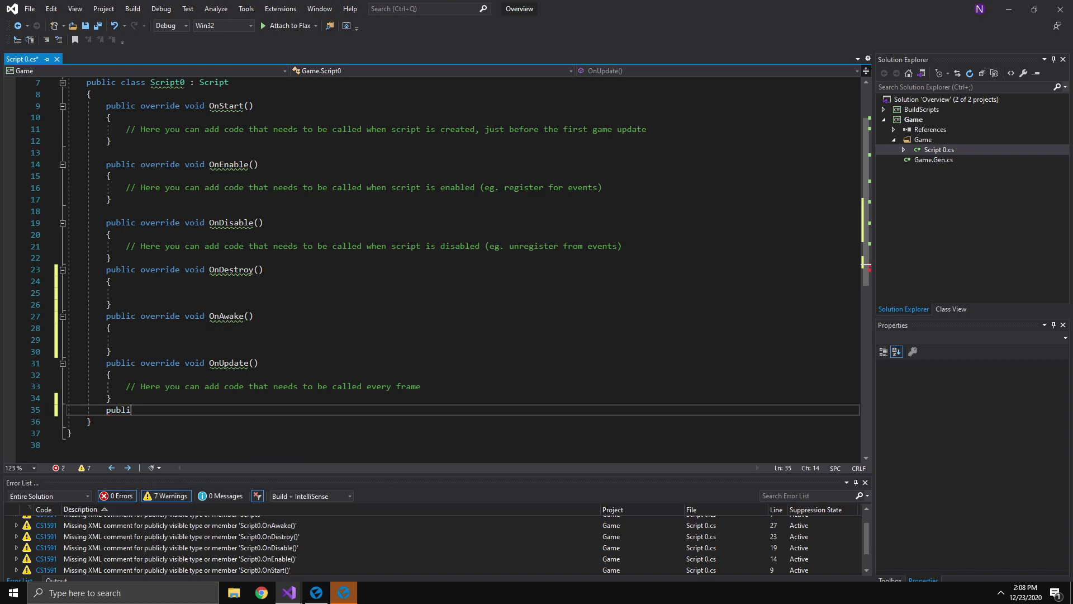
pyautogui.write('c ovv')
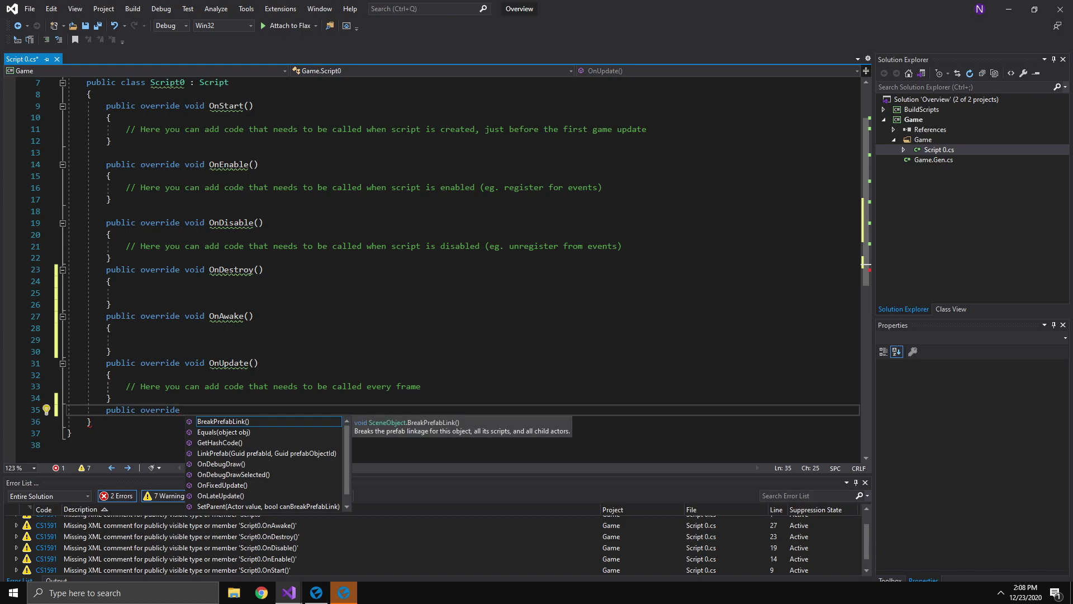
pyautogui.write(' void F')
pyautogui.moveTo(293, 410); pyautogui.dragTo(209, 411)
pyautogui.press('BackSpace')
pyautogui.write('OnF')
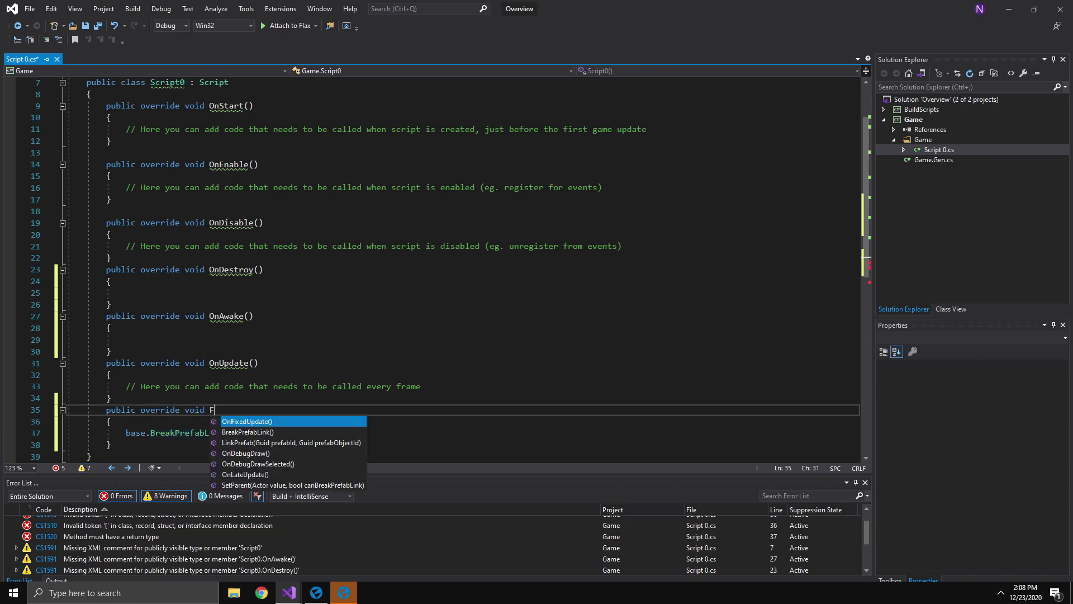
pyautogui.press('Tab')
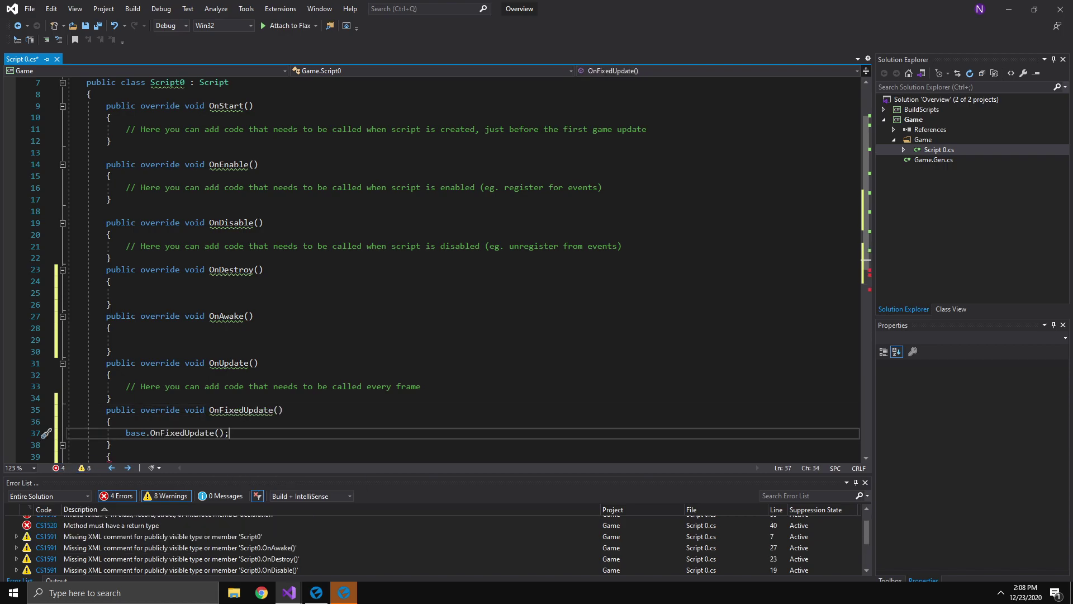
# - Delete the leftover BreakPrefabLink code block below the OnFixedUpdate method
pyautogui.scroll(-5, 431, 268)
pyautogui.moveTo(233, 293); pyautogui.dragTo(72, 281)
pyautogui.press('BackSpace')
pyautogui.press('BackSpace')
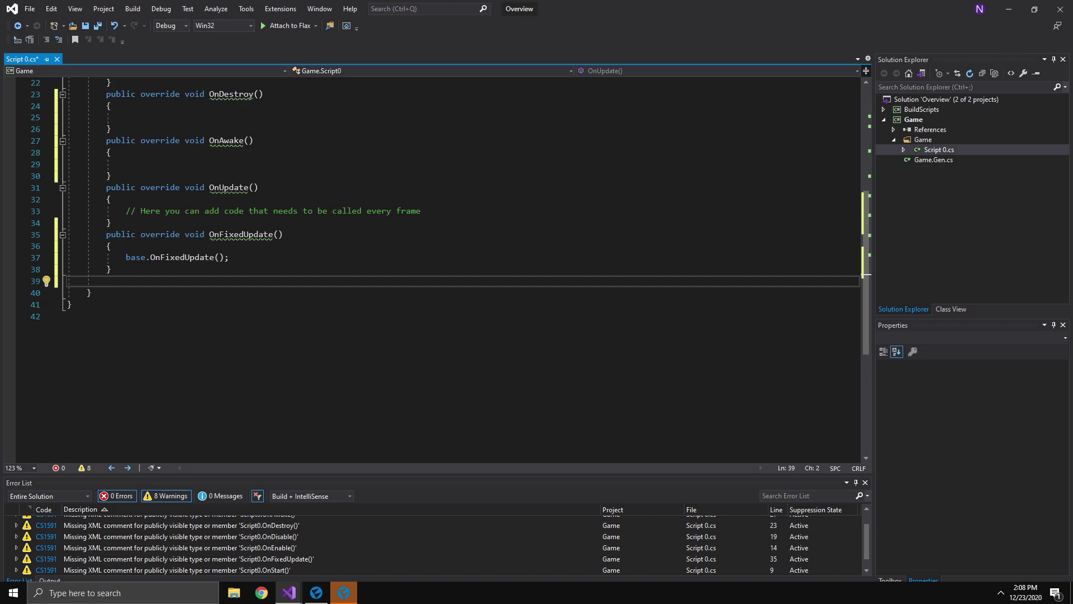
pyautogui.scroll(7, 433, 268)
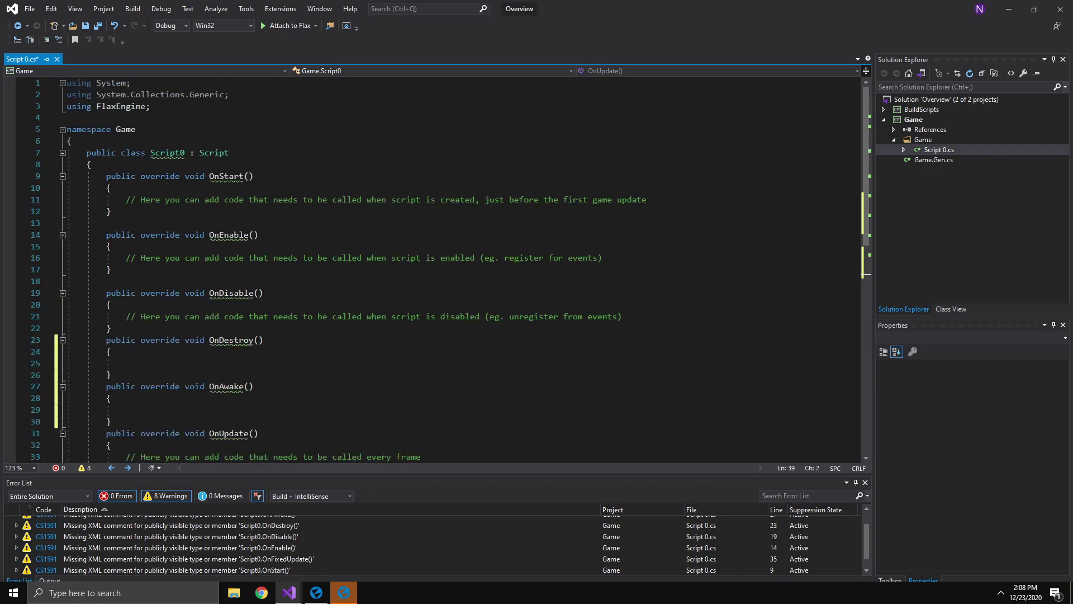
# - Delete the base class name Script from the Script0 class declaration
pyautogui.moveTo(231, 152)
pyautogui.mouseDown()
pyautogui.moveTo(203, 153)
pyautogui.moveTo(216, 164)
pyautogui.mouseUp()
pyautogui.click(204, 153)
pyautogui.doubleClick(202, 153)
pyautogui.press('BackSpace')
pyautogui.press('BackSpace')
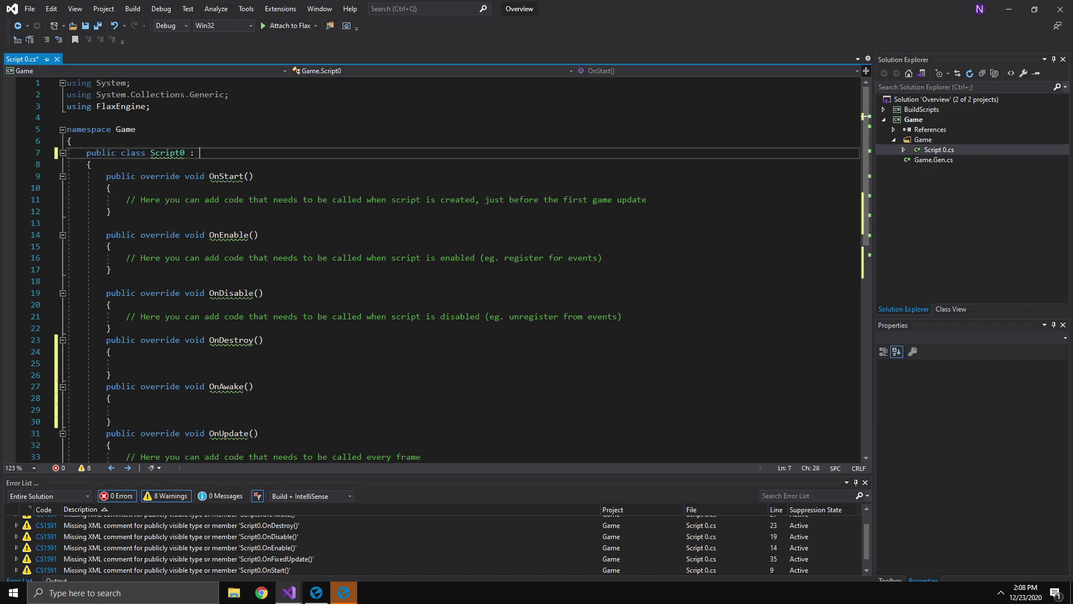
# - Enter Scene as the base class in the Script0 declaration
pyautogui.write(': ')
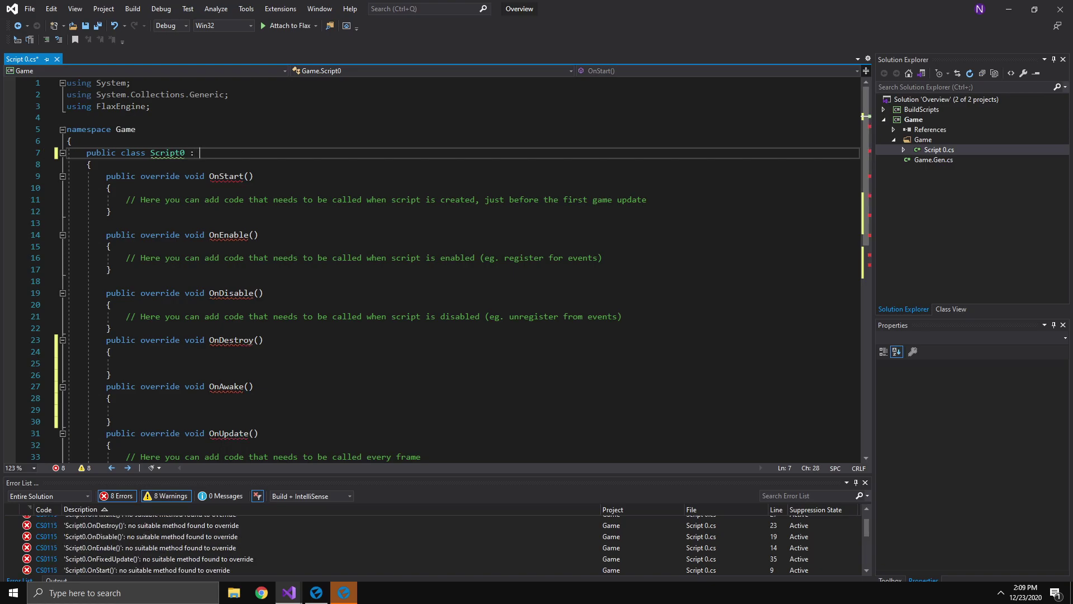
pyautogui.write('S')
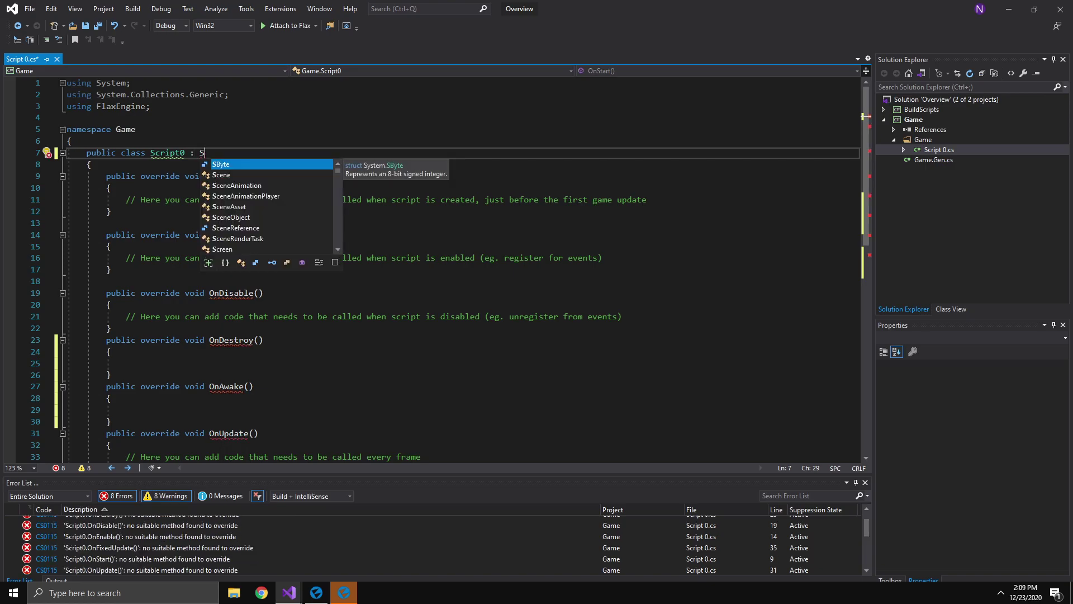
pyautogui.write('cr')
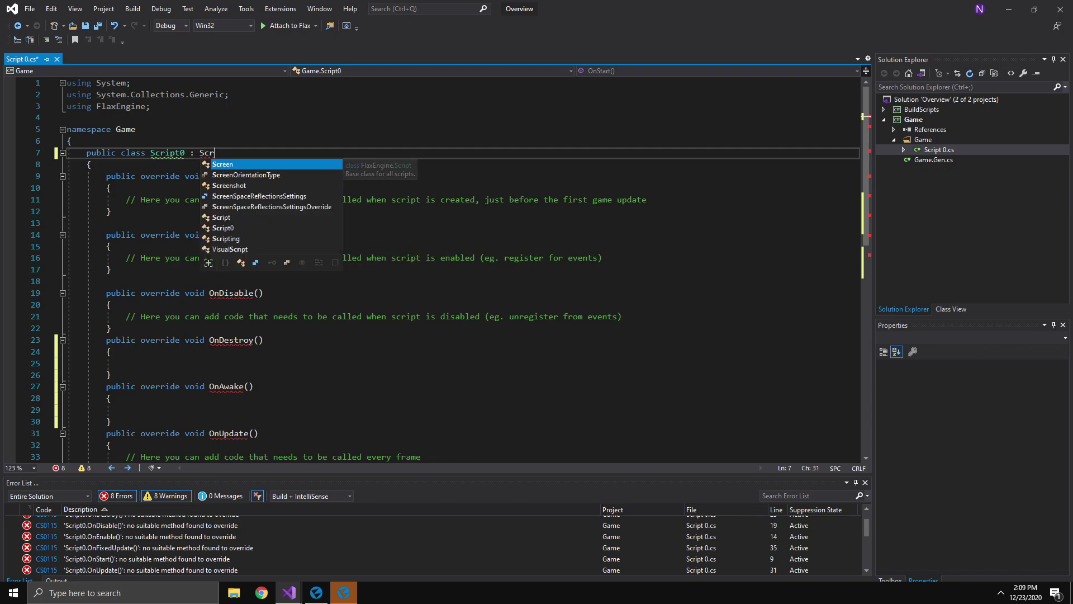
pyautogui.press('BackSpace')
pyautogui.press('BackSpace')
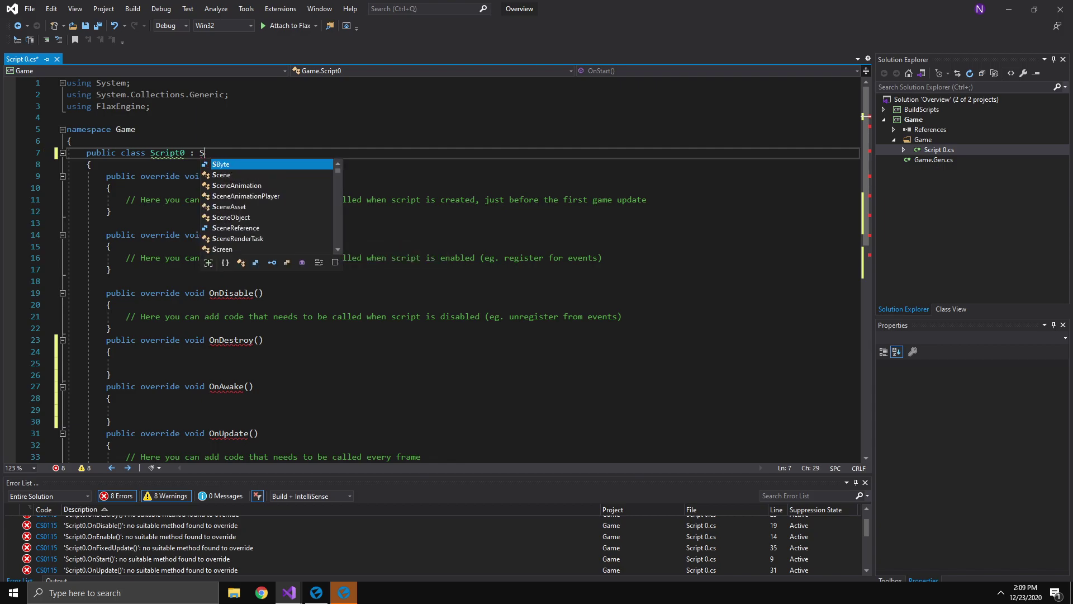
pyautogui.write('x')
pyautogui.press('BackSpace')
pyautogui.press('Down')
pyautogui.press('Tab')
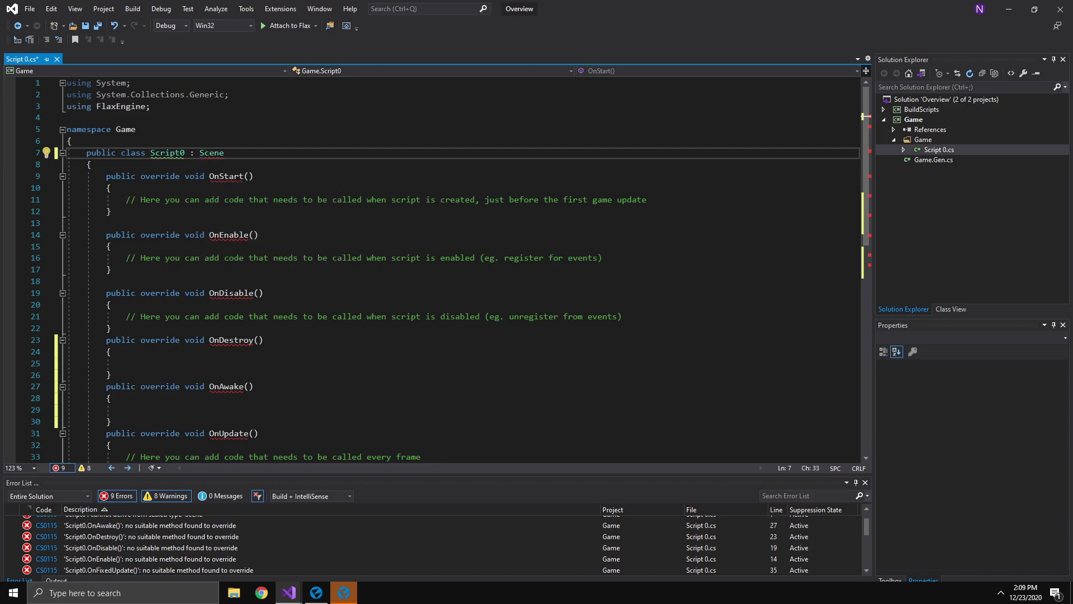
# - Replace the Scene base class of Script0 with Script
pyautogui.press('BackSpace')
pyautogui.press('BackSpace')
pyautogui.press('BackSpace')
pyautogui.press('BackSpace')
pyautogui.press('BackSpace')
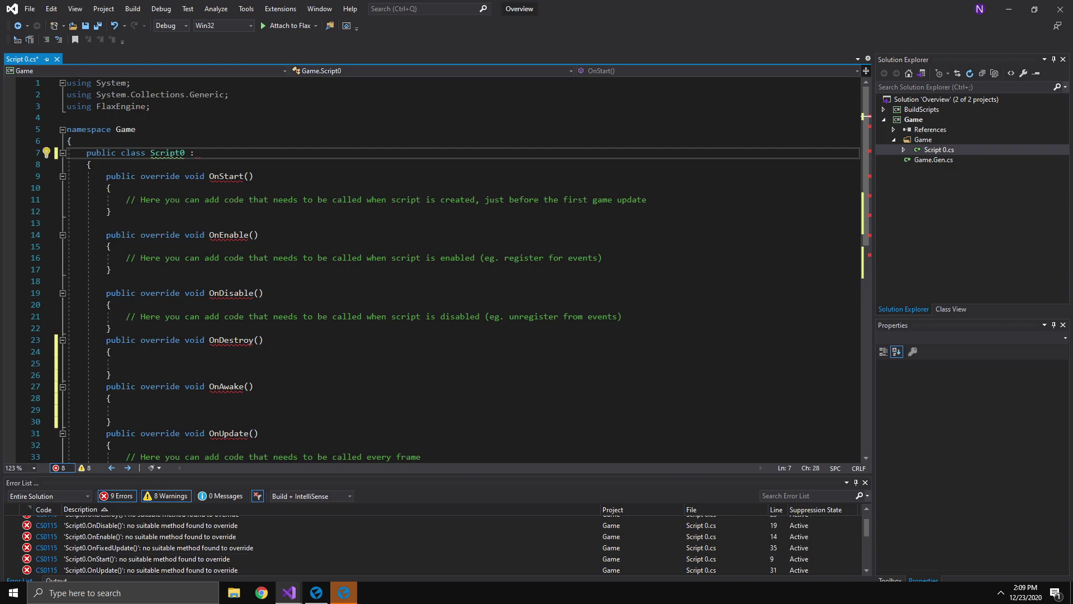
pyautogui.write('Scri')
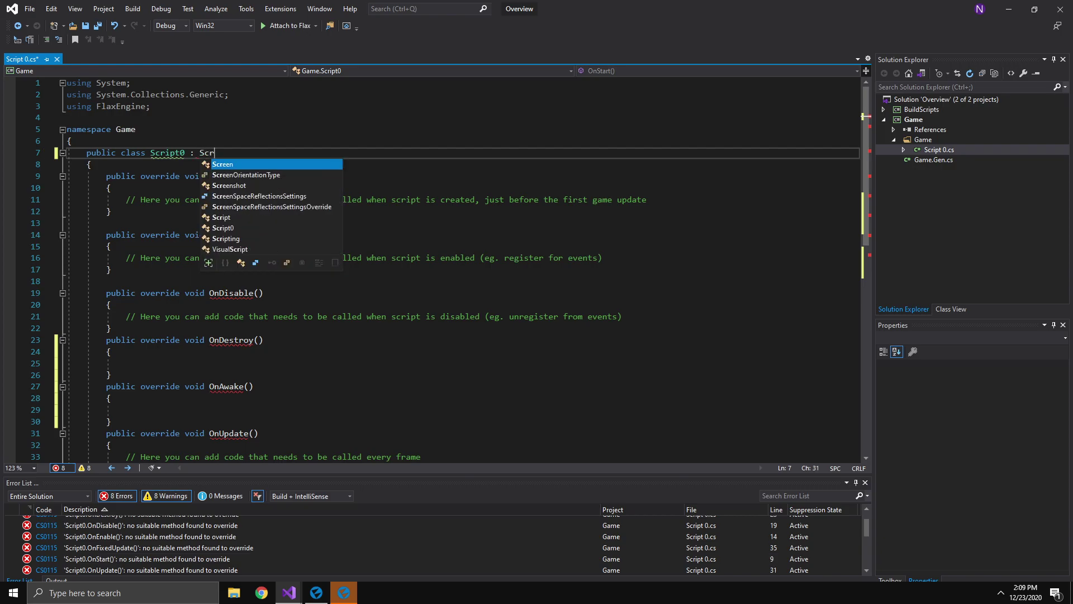
pyautogui.write('p')
pyautogui.press('Tab')
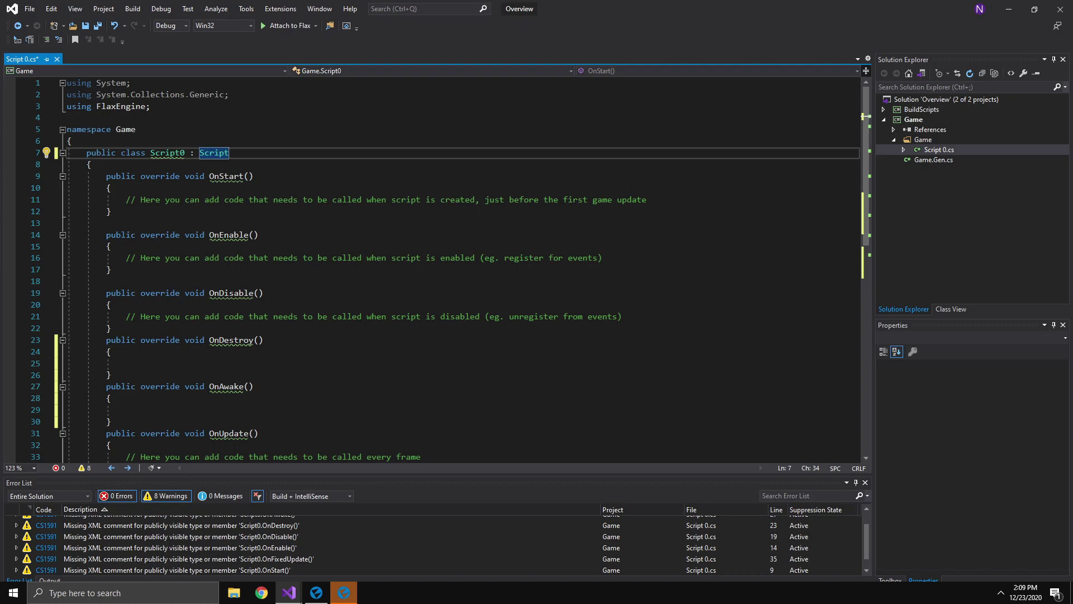
# - Close Visual Studio without saving the changes to Script 0.cs
pyautogui.scroll(-6, 436, 269)
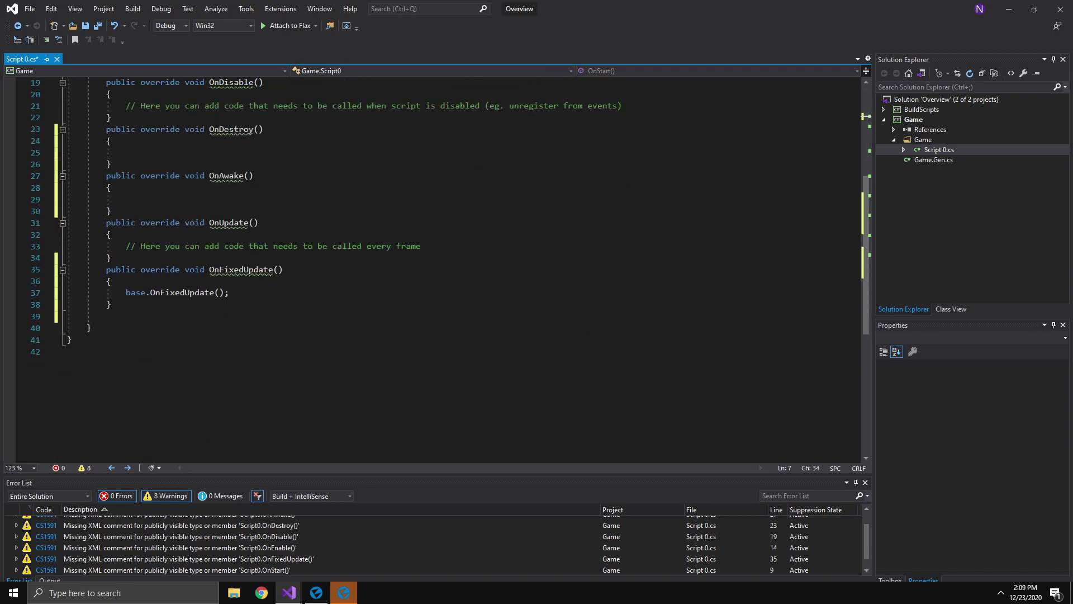
pyautogui.click(1061, 9)
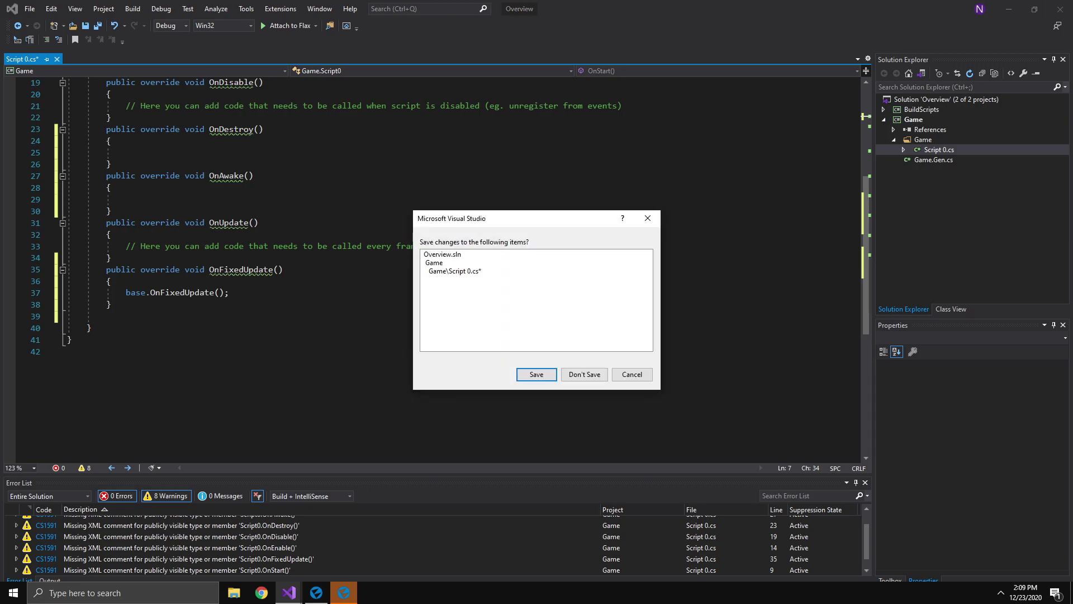
pyautogui.click(585, 375)
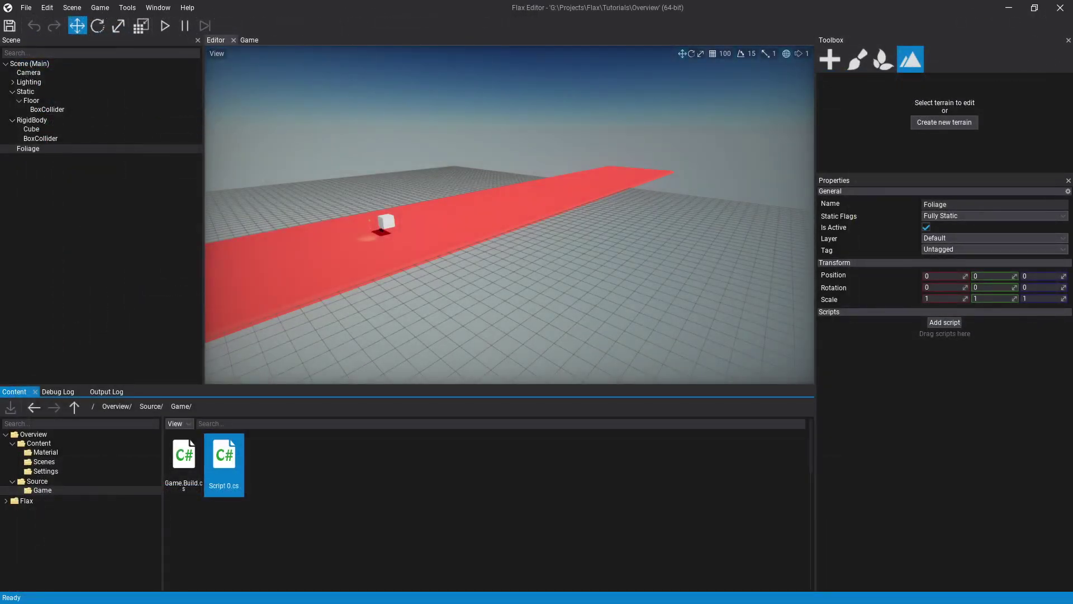
# - Delete Script 0.cs permanently from the Source/Game folder in the Flax Editor
pyautogui.rightClick(235, 464)
pyautogui.click(249, 344)
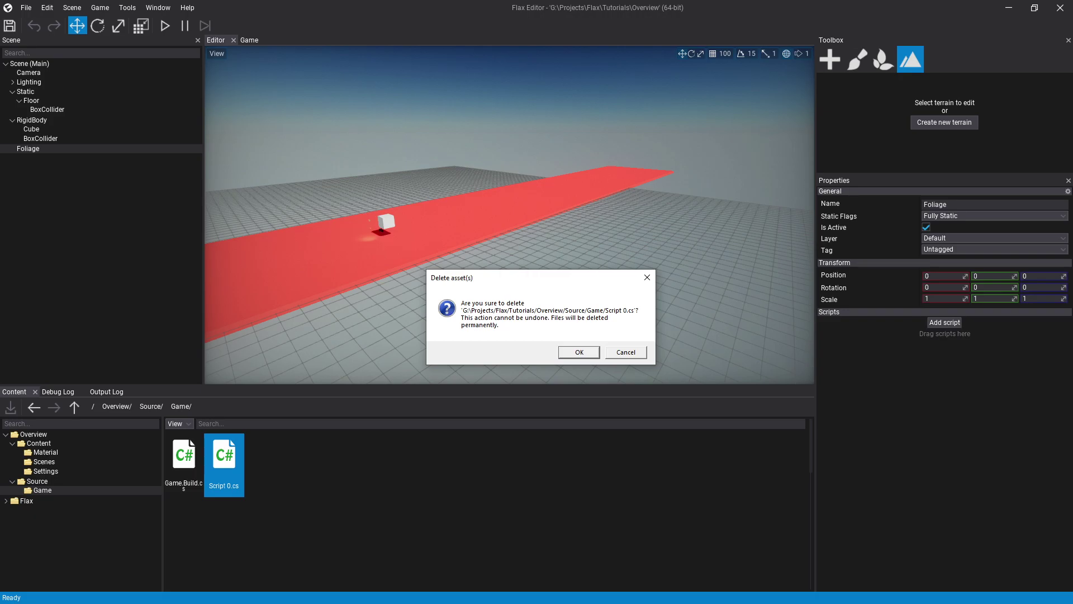
pyautogui.click(579, 351)
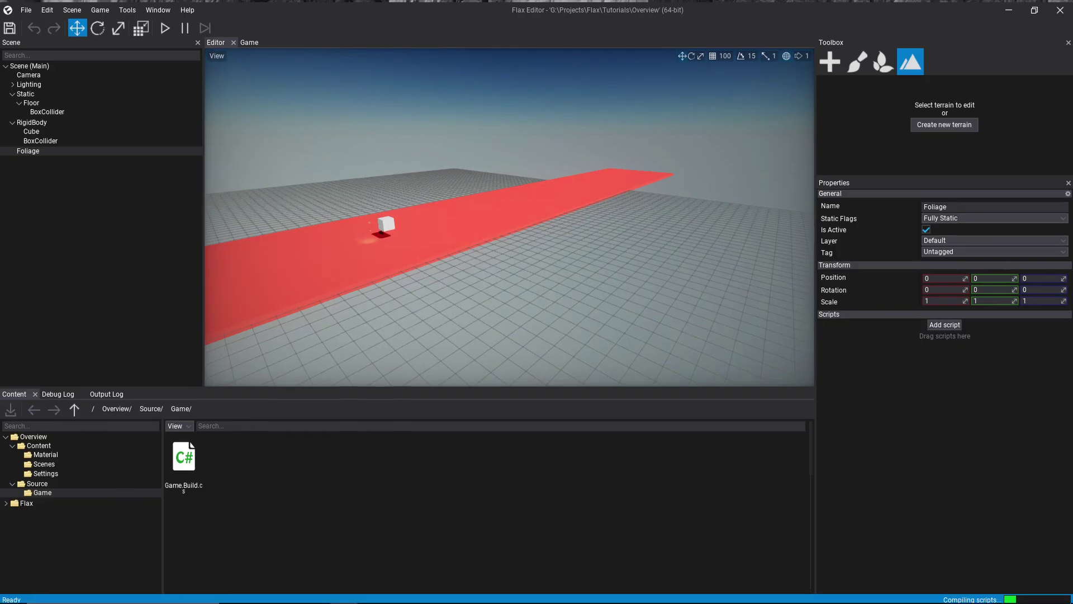
# - Show the overview of all open windows and desktops
pyautogui.press('super+Tab')
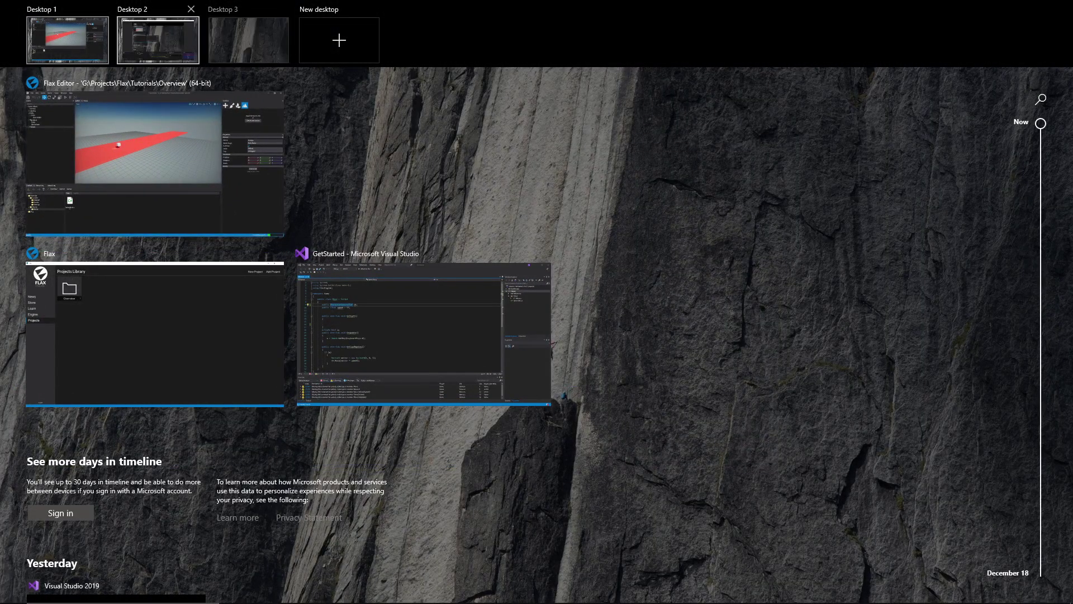